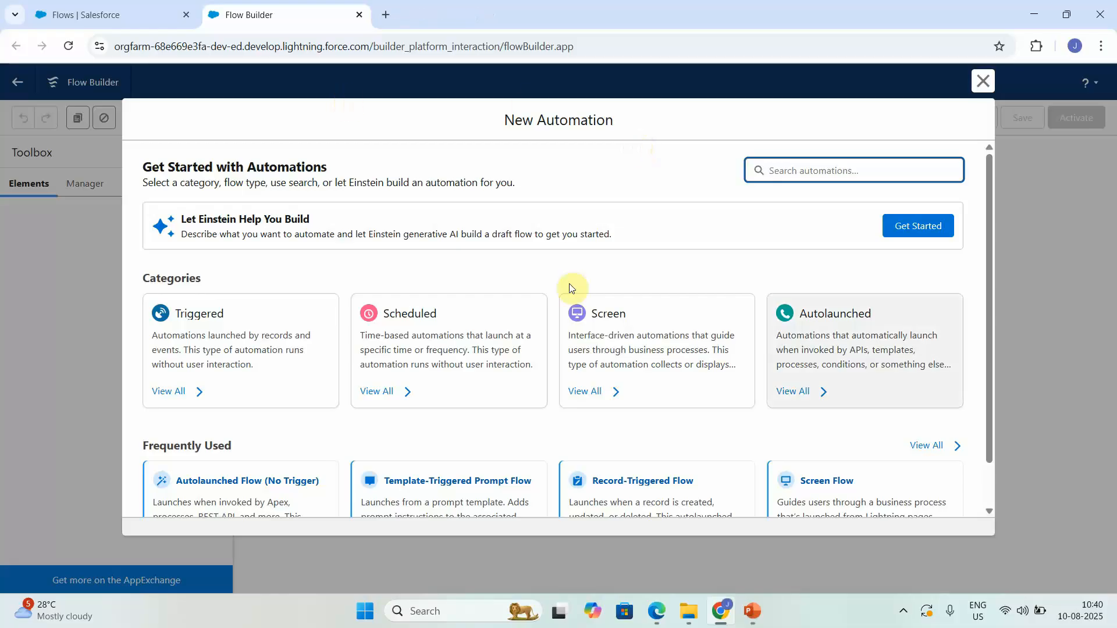
Step: Create a blank Autolaunched Flow (No Trigger) and open the New Resource form from the Toolbox
left_click(802, 349)
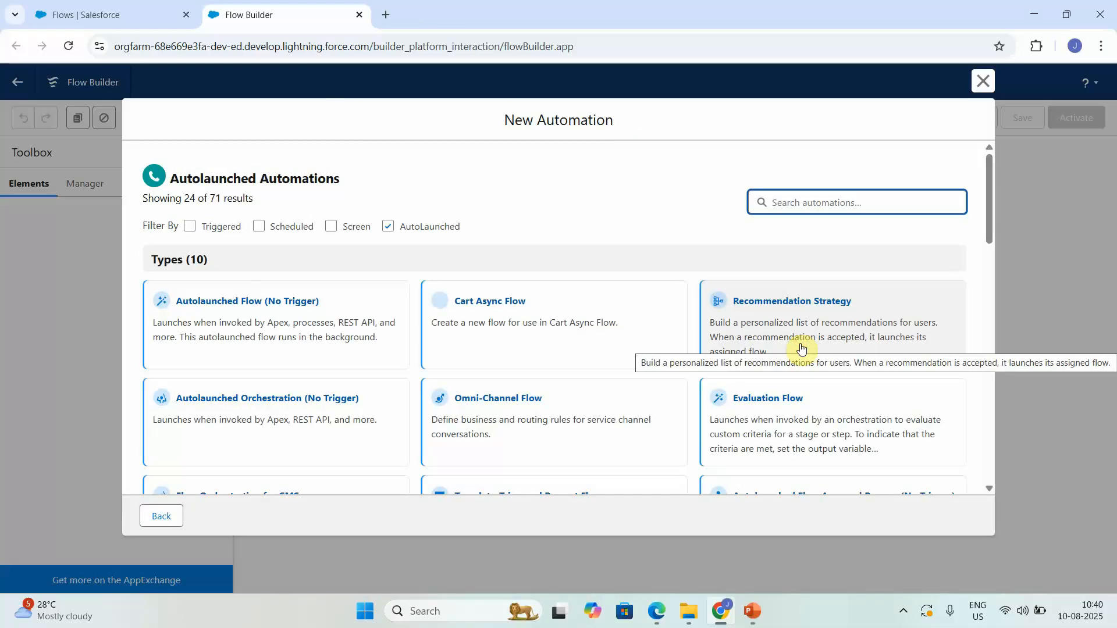
left_click(203, 303)
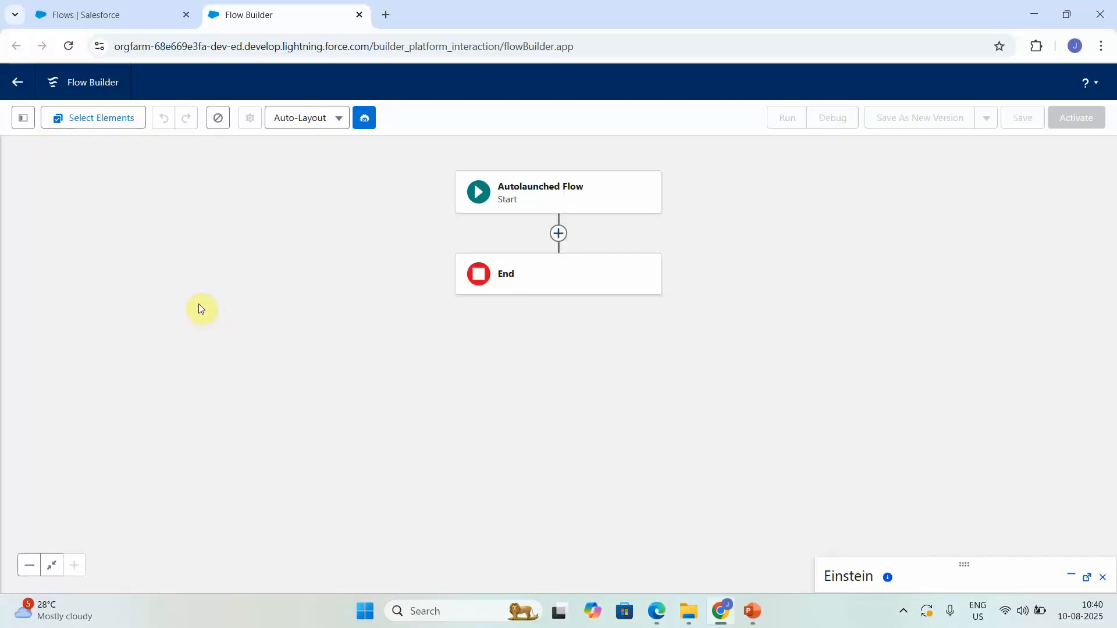
left_click(559, 234)
left_click(210, 243)
left_click(27, 127)
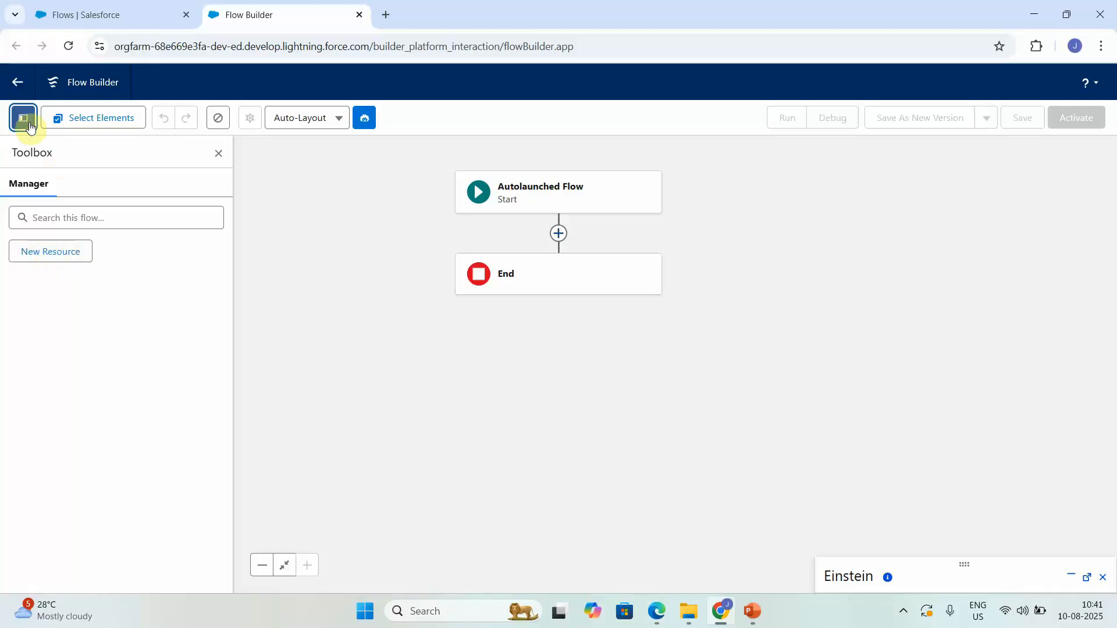
left_click(62, 254)
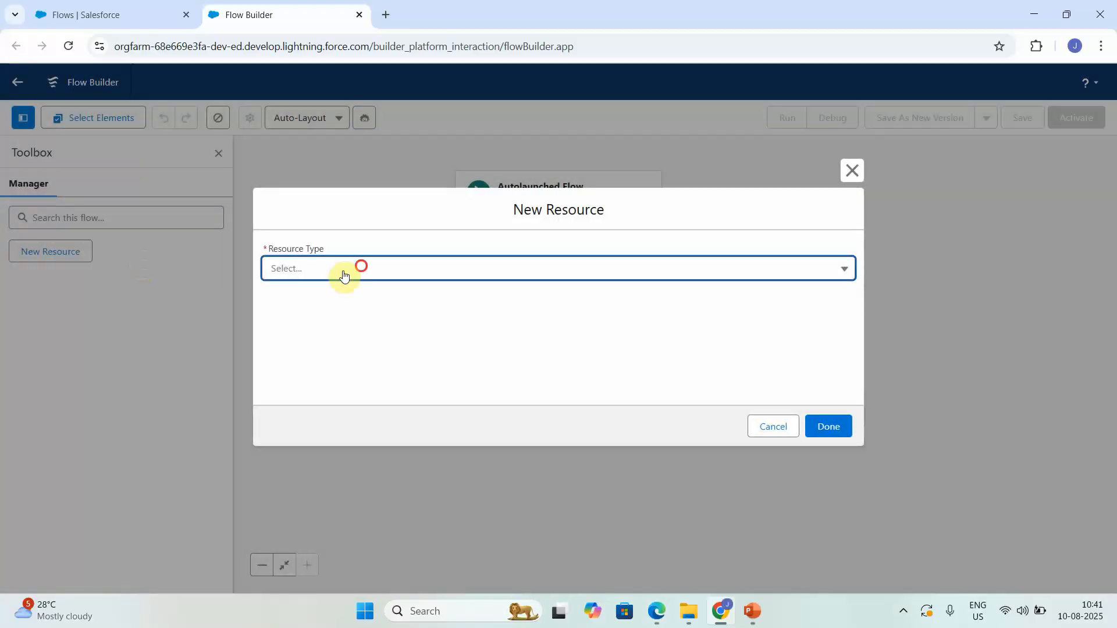
Step: Create Text variable caseNumber, available for input, described as the case number to add comments to
left_click(344, 274)
left_click(320, 294)
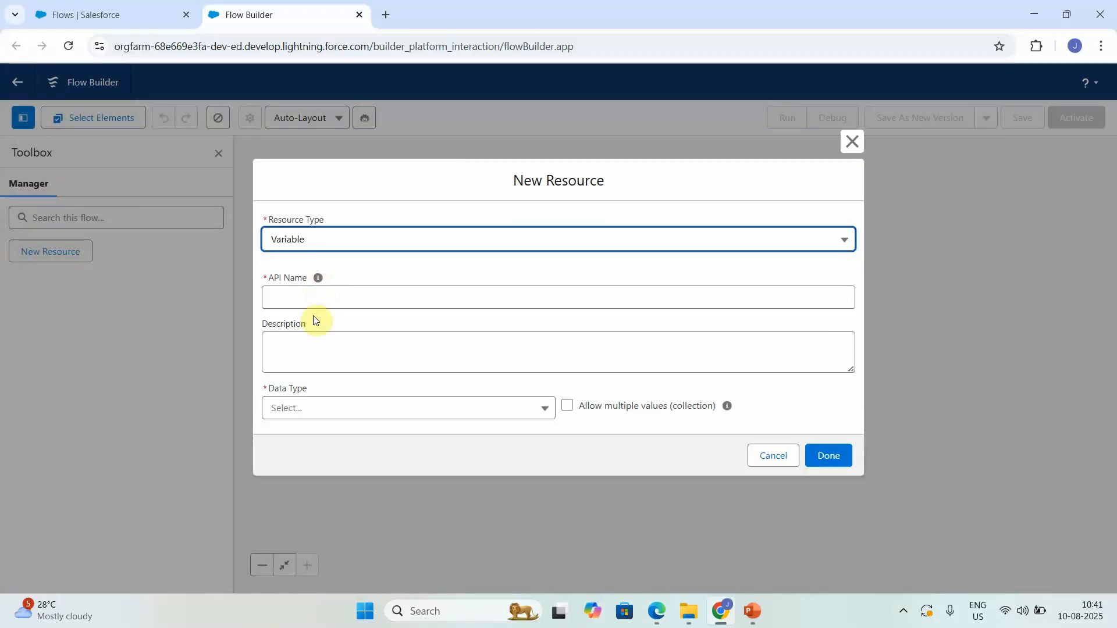
left_click(331, 304)
type("caseNumber")
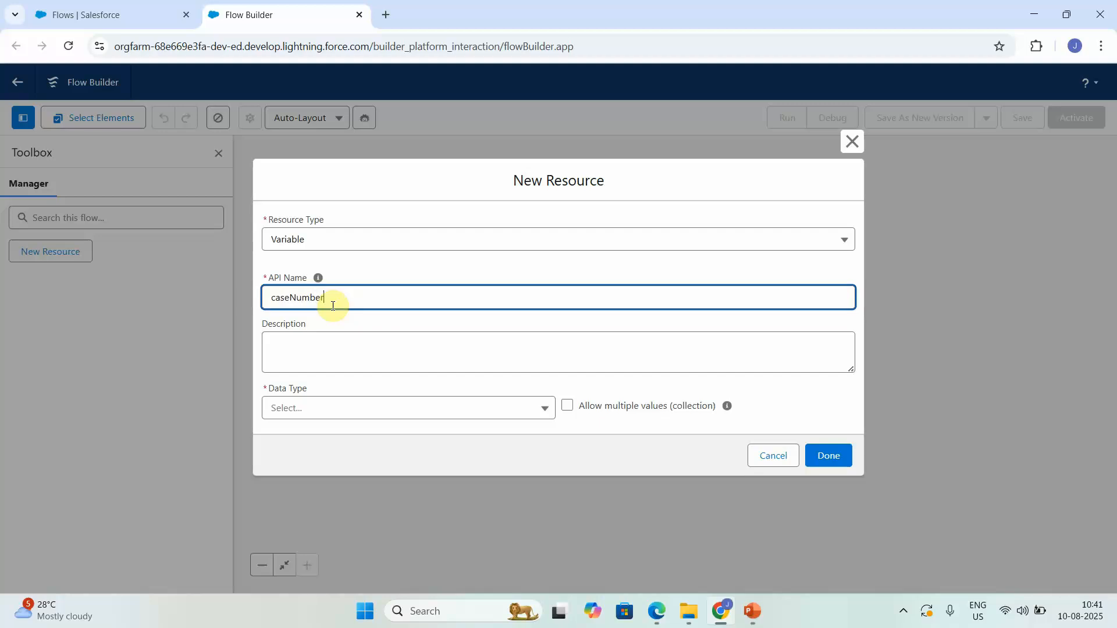
left_click(319, 332)
type("Provide ")
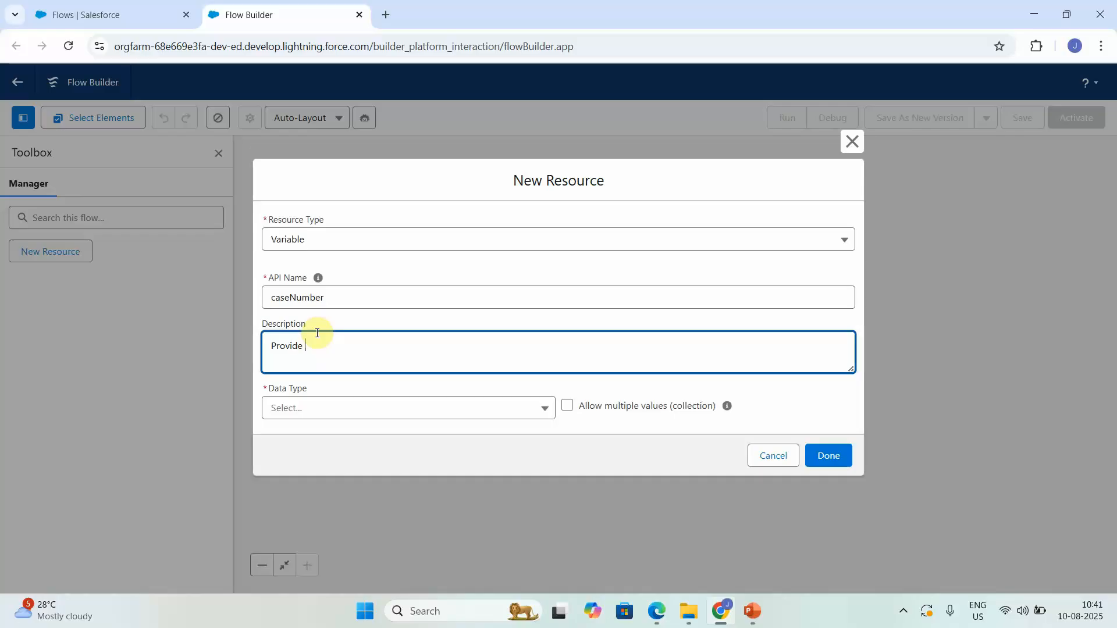
type("the case number for which comments needs to be add.")
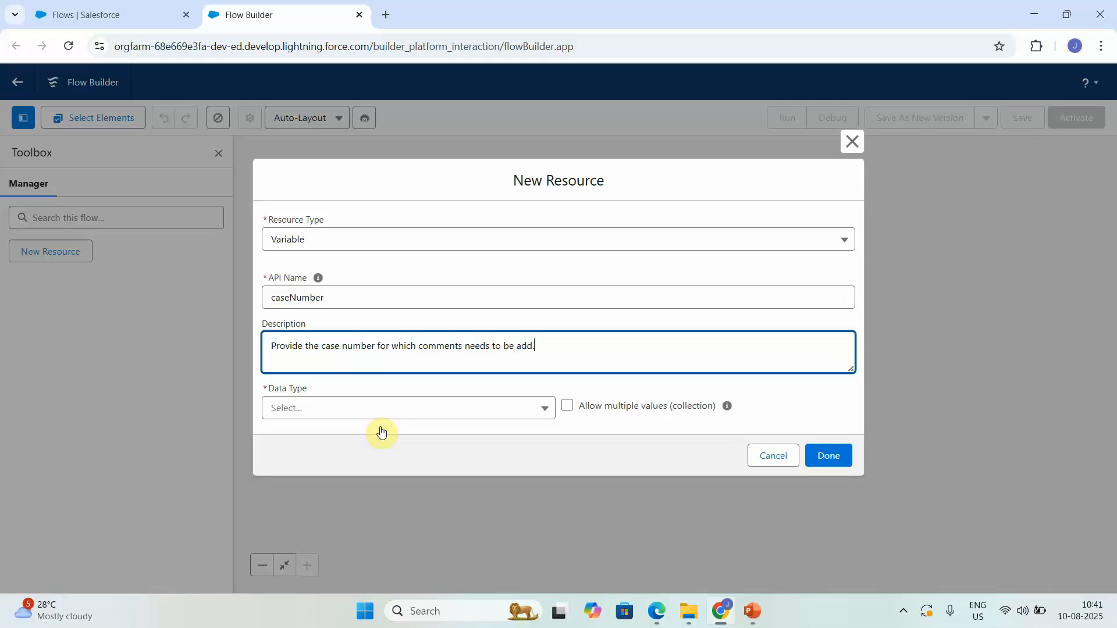
left_click(409, 406)
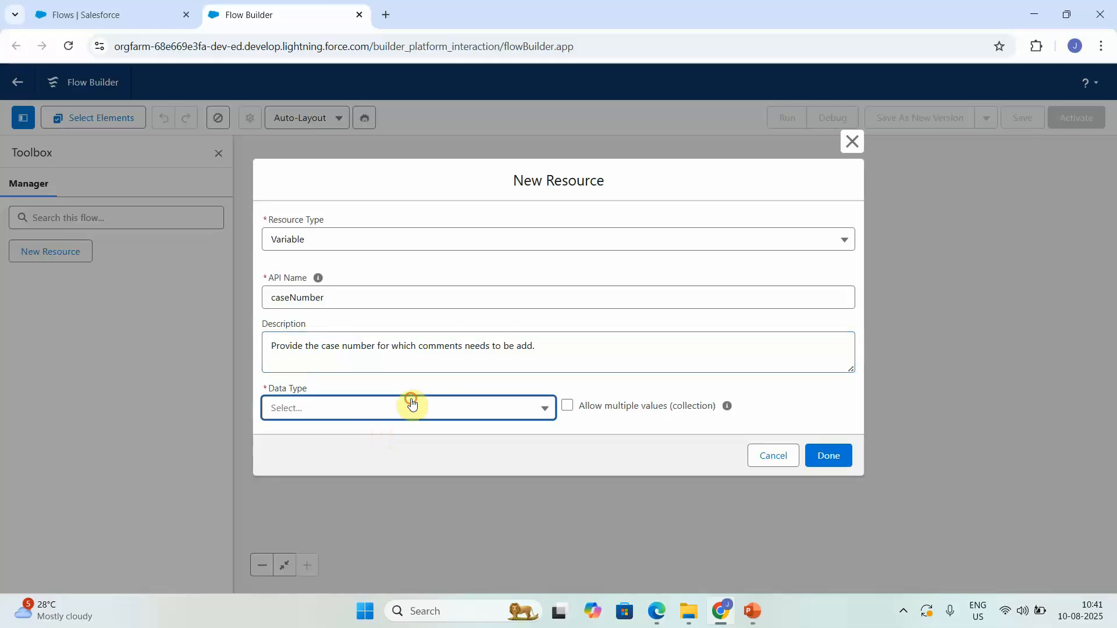
left_click(331, 213)
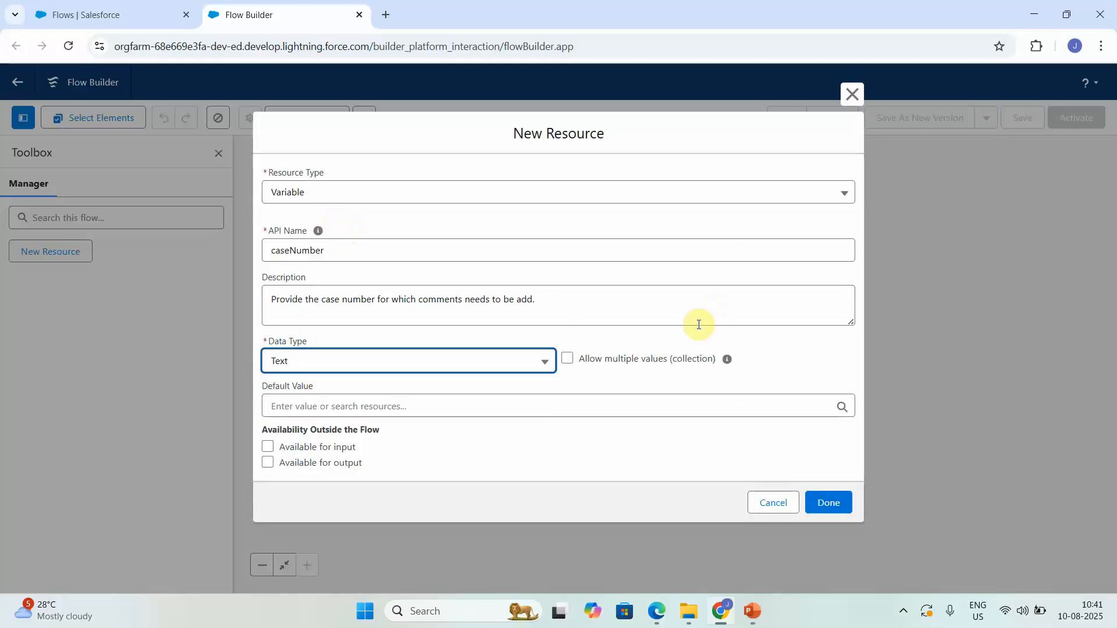
left_click(274, 446)
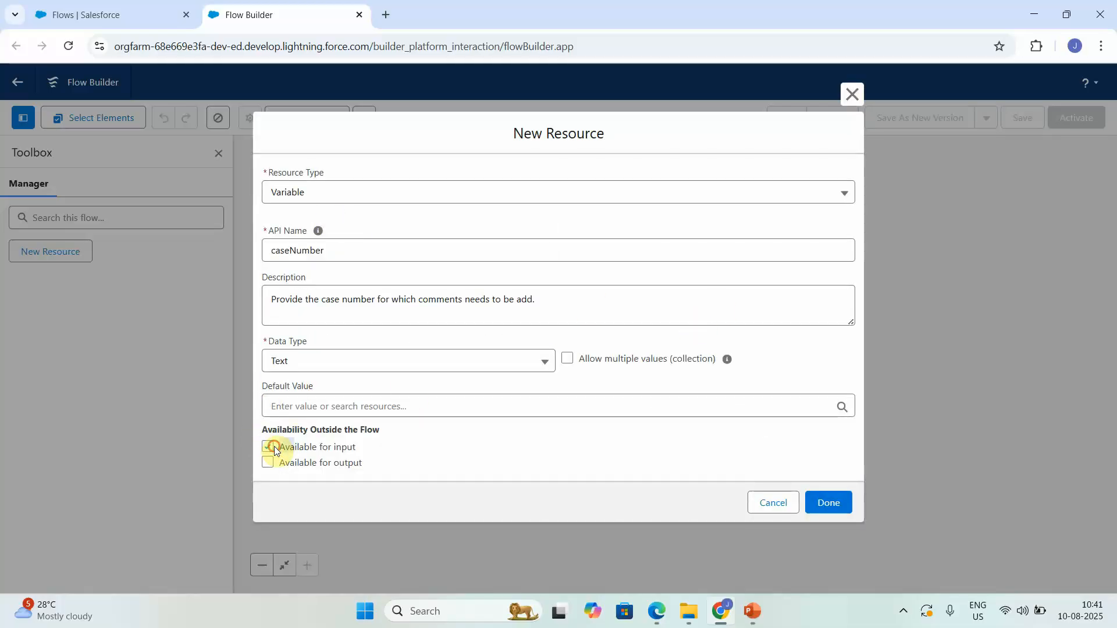
left_click_drag(275, 445, 782, 517)
left_click(815, 505)
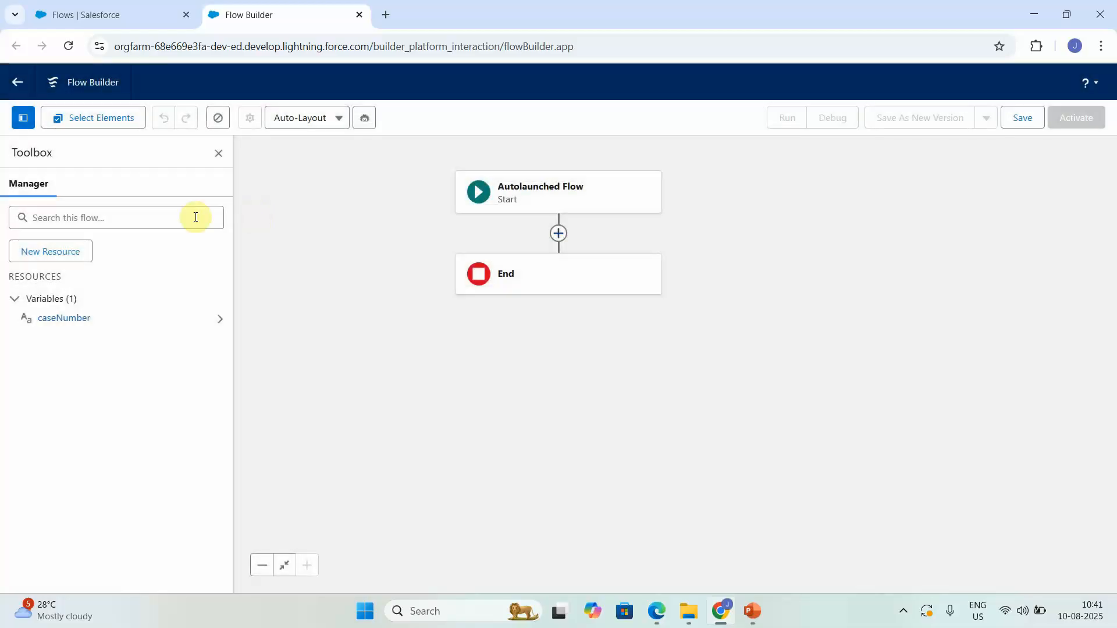
Step: Create Text variable comments, available for input, described as comments to add to an existing case
left_click(76, 254)
left_click(294, 267)
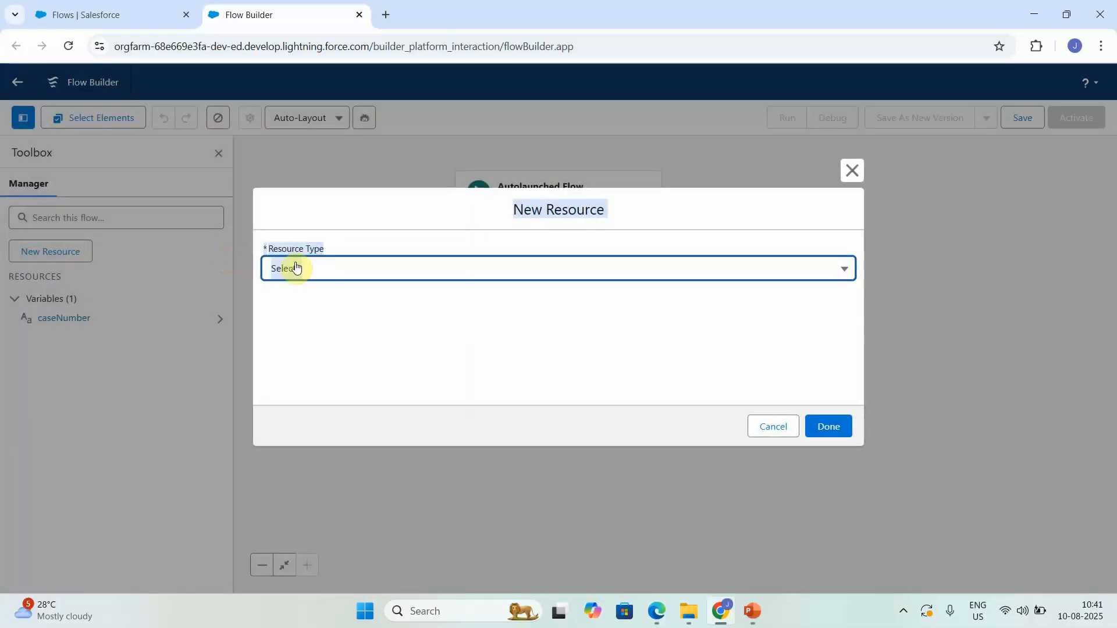
left_click(313, 295)
left_click(319, 293)
type("cooments")
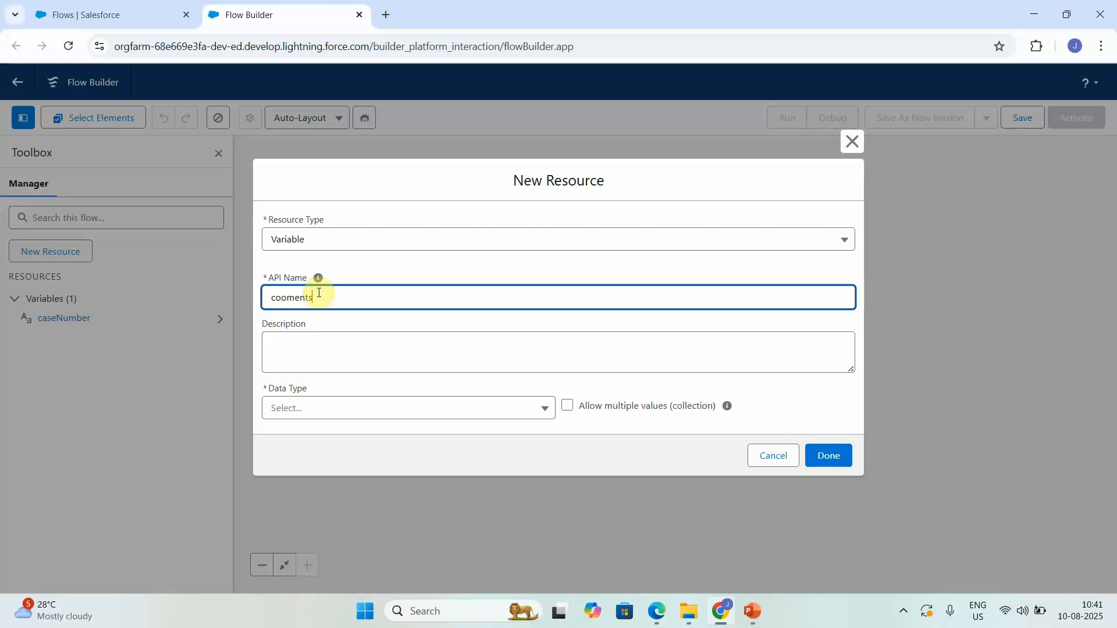
key("BackSpace")
key("BackSpace")
type("mments")
left_click(300, 356)
type("Provide the comments that needs to be adde")
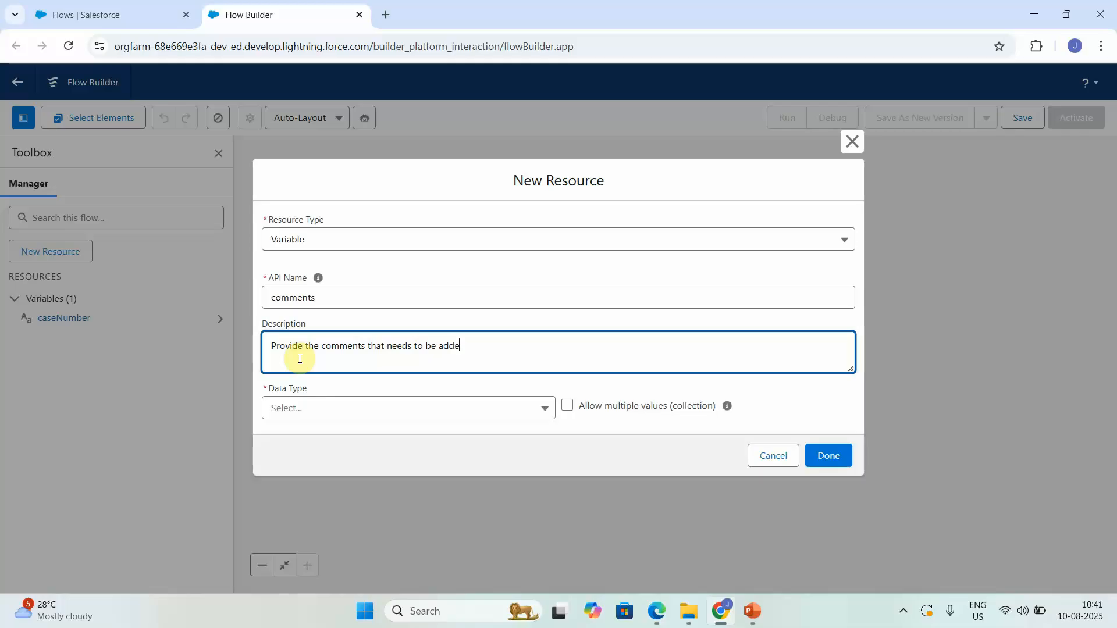
type("d for existing case.")
left_click(521, 407)
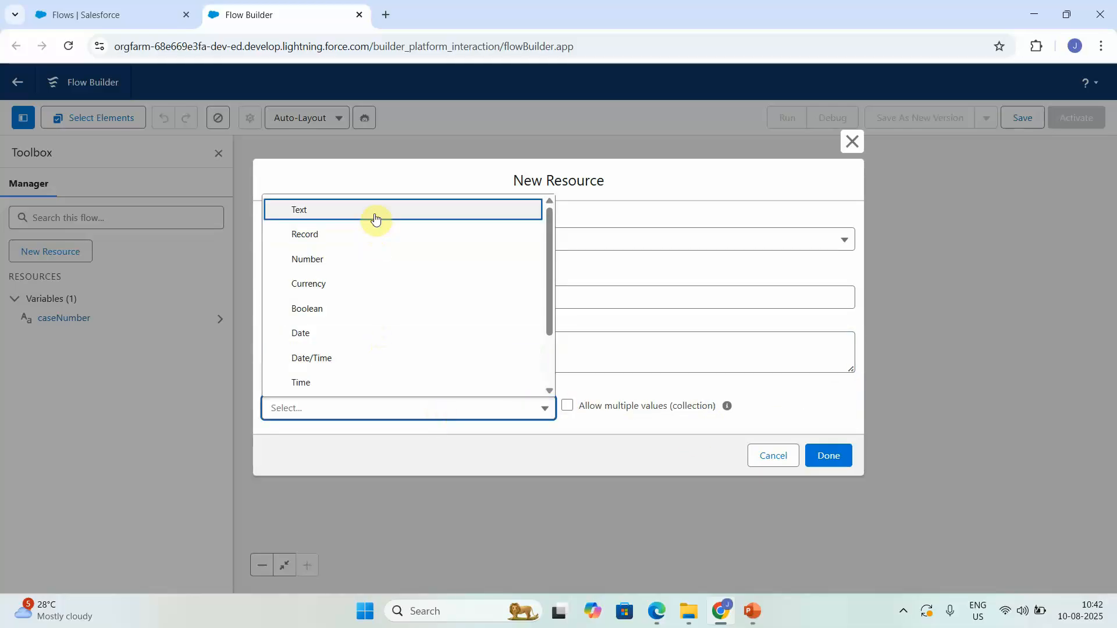
left_click(378, 215)
left_click(269, 447)
left_click(829, 503)
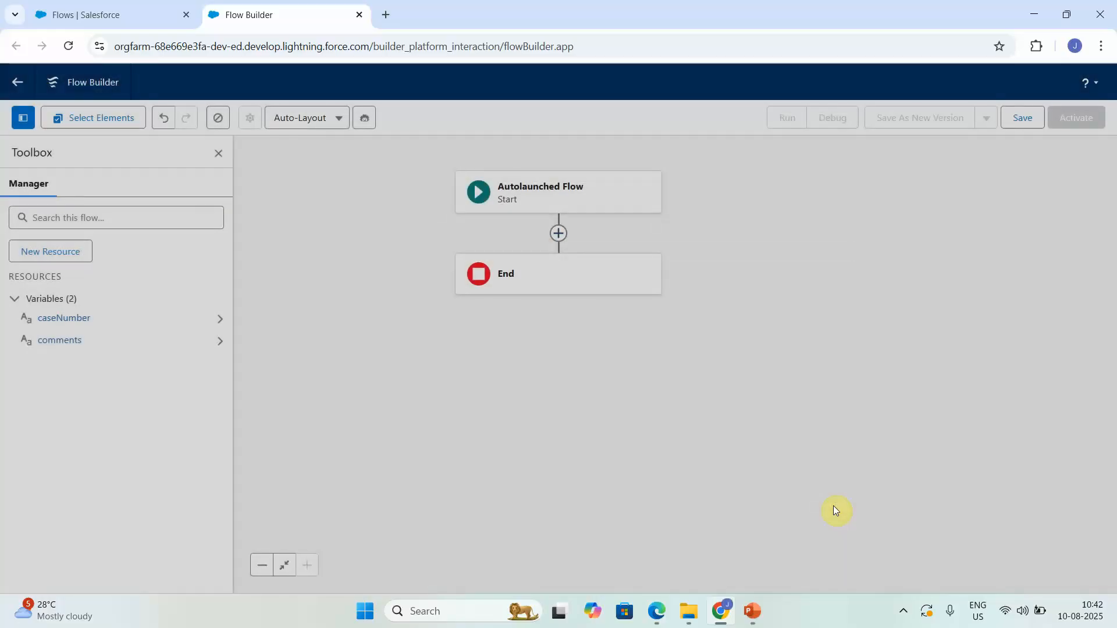
Step: Create Text variable outcomeMessage, available for output, described as telling whether case comments were added
left_click(67, 259)
left_click(297, 271)
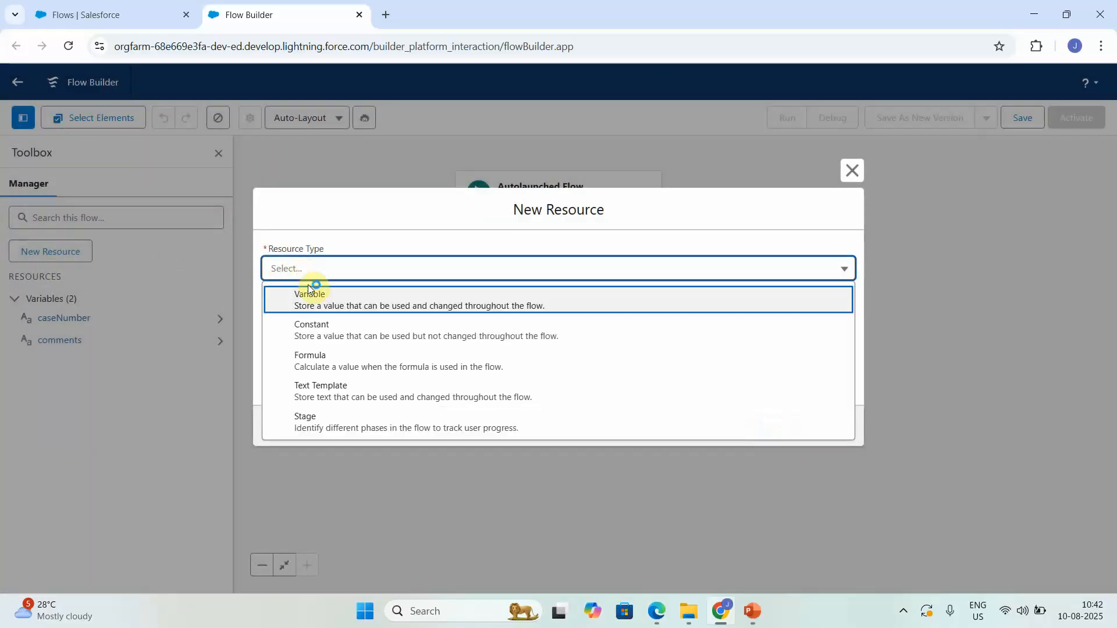
left_click(309, 294)
left_click(332, 292)
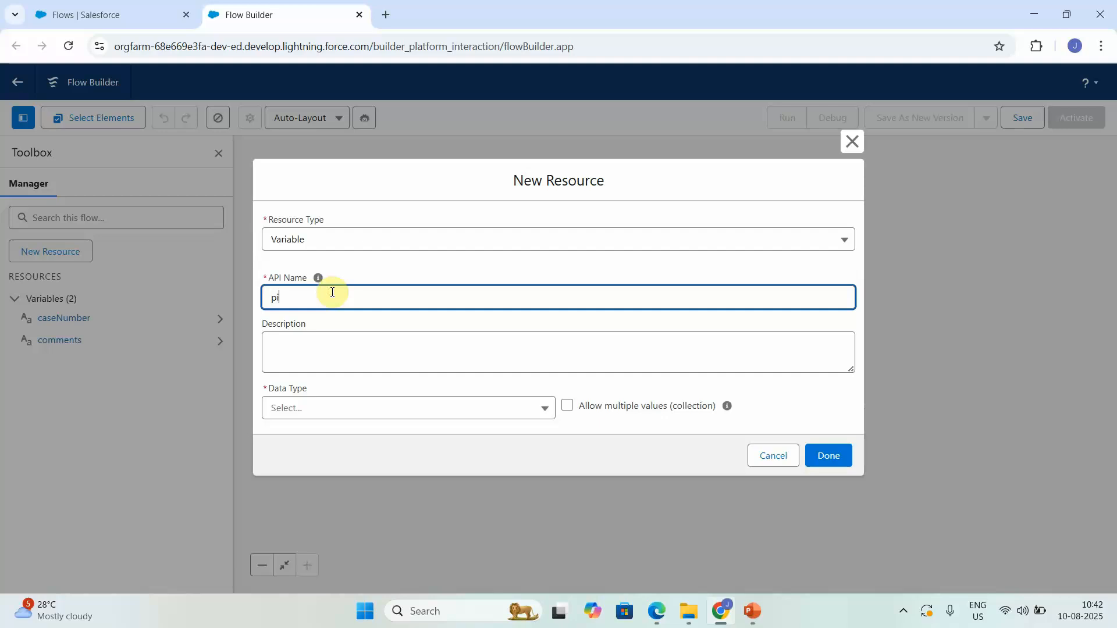
key("BackSpace")
key("BackSpace")
key("BackSpace")
key("BackSpace")
key("BackSpace")
key("BackSpace")
type("outCome")
left_click(320, 337)
type("This is putcome m")
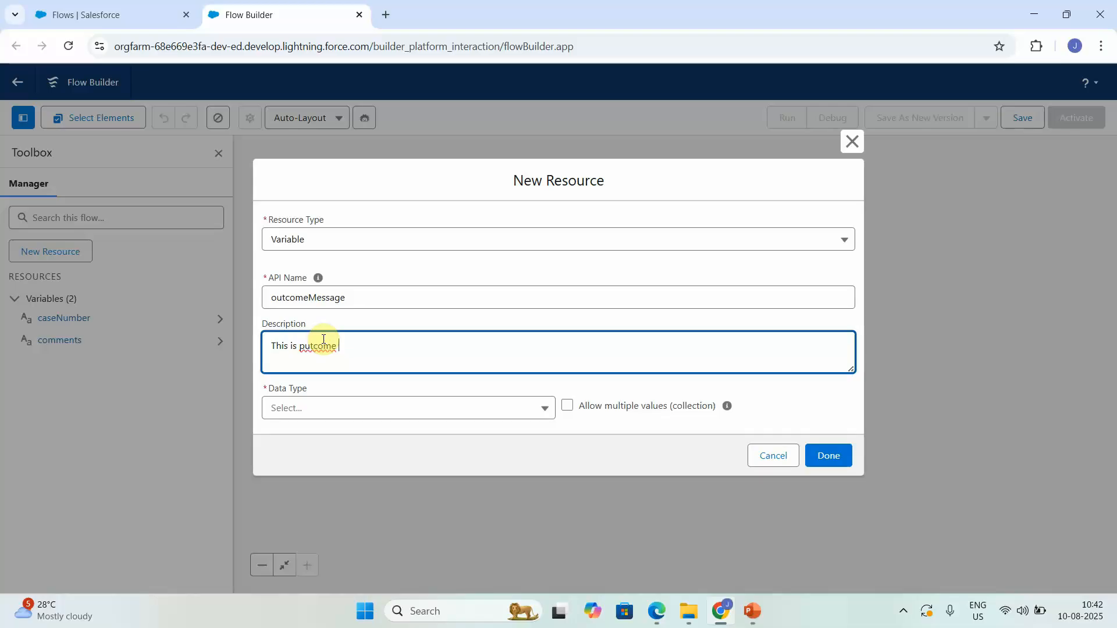
key("BackSpace")
key("BackSpace")
key("BackSpace")
key("BackSpace")
key("BackSpace")
key("BackSpace")
key("BackSpace")
key("BackSpace")
key("BackSpace")
type("outcome message which will tell case comments added or not")
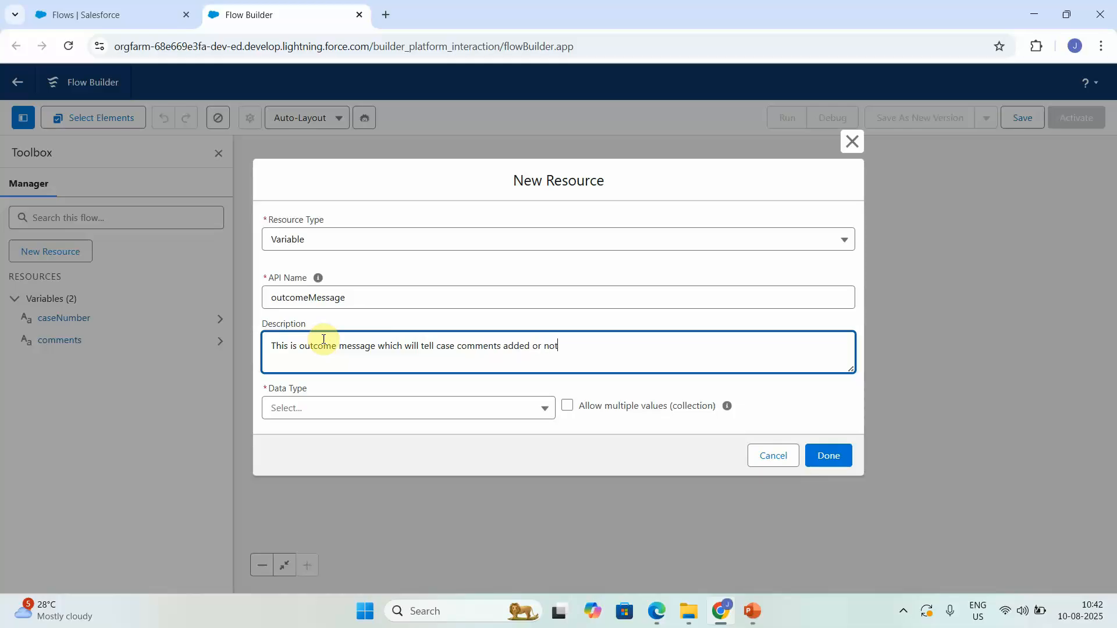
left_click(318, 407)
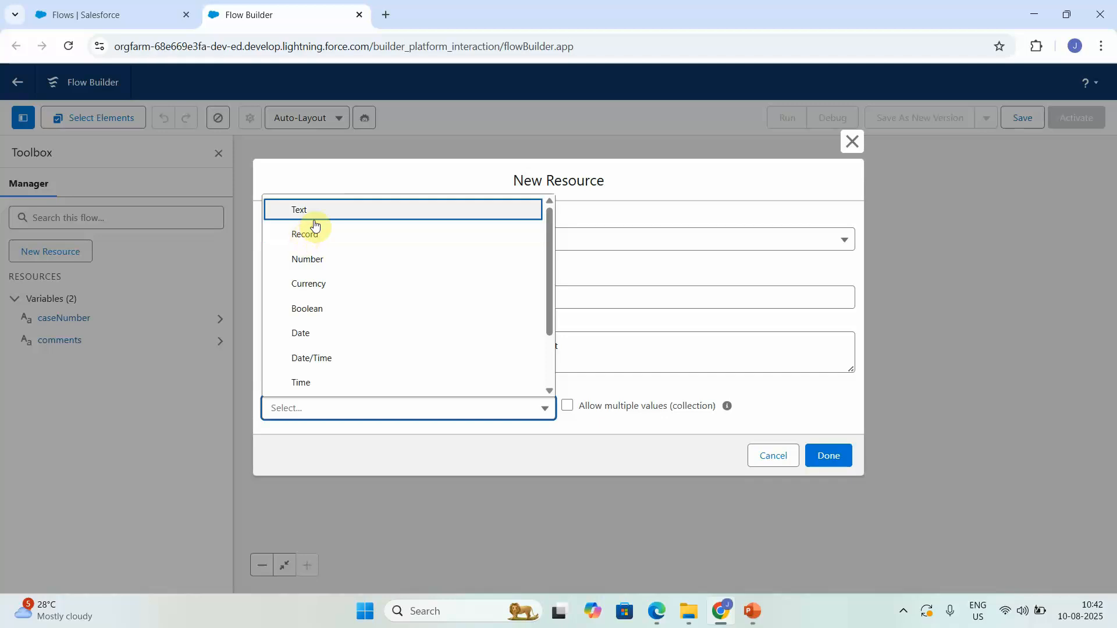
left_click(329, 210)
left_click(268, 462)
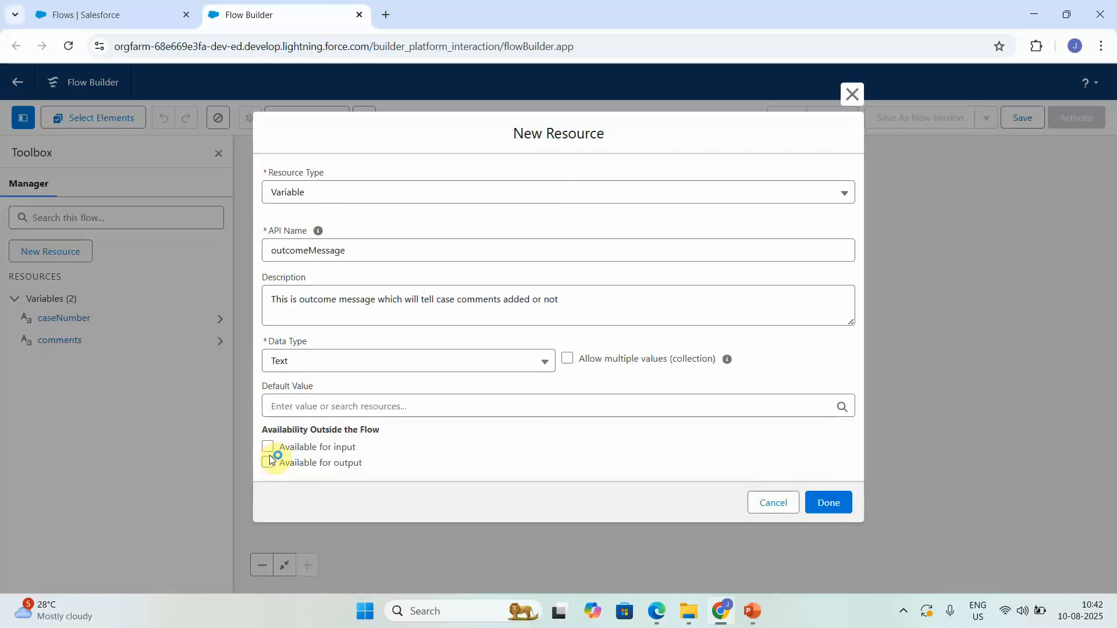
left_click(833, 504)
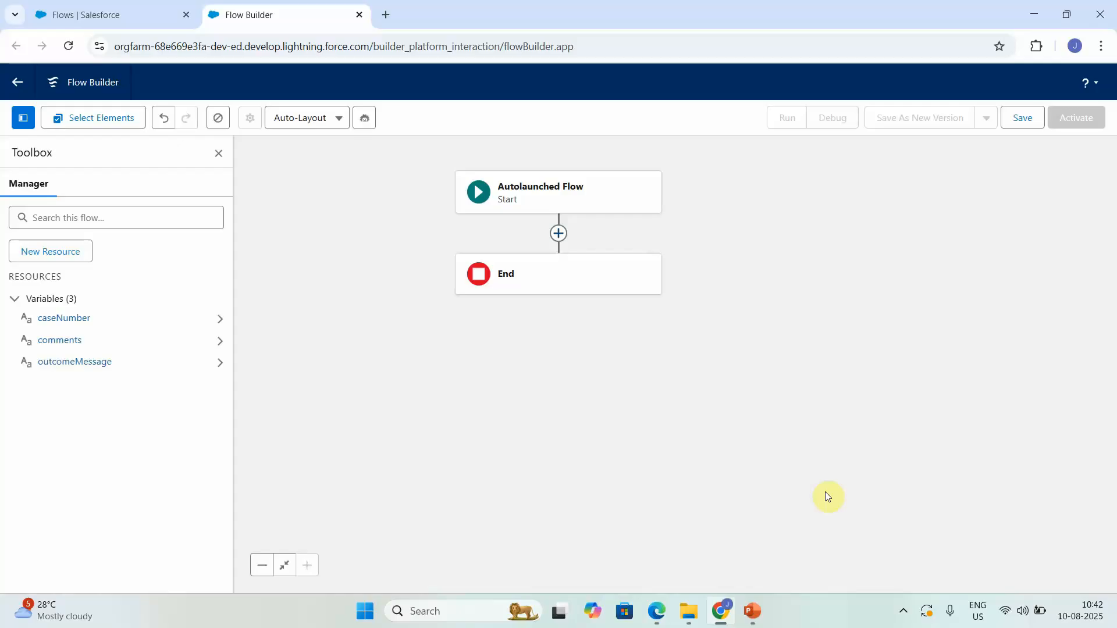
Step: Add a Get Records element labelled Get Case Details, with a description about retrieving case details
left_click(557, 236)
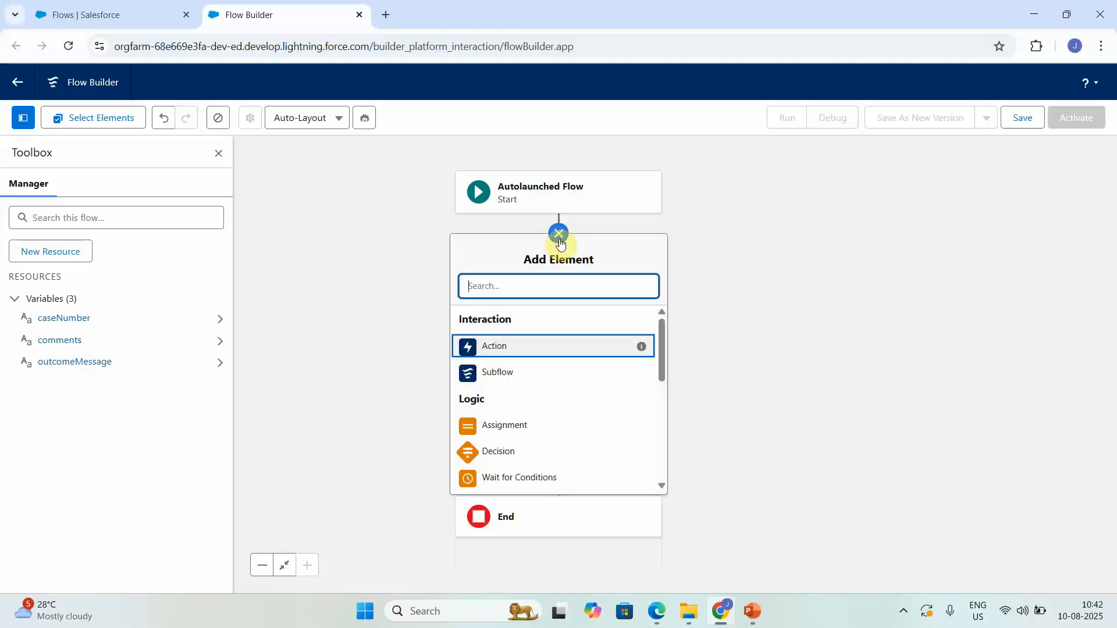
type("ge")
left_click(506, 315)
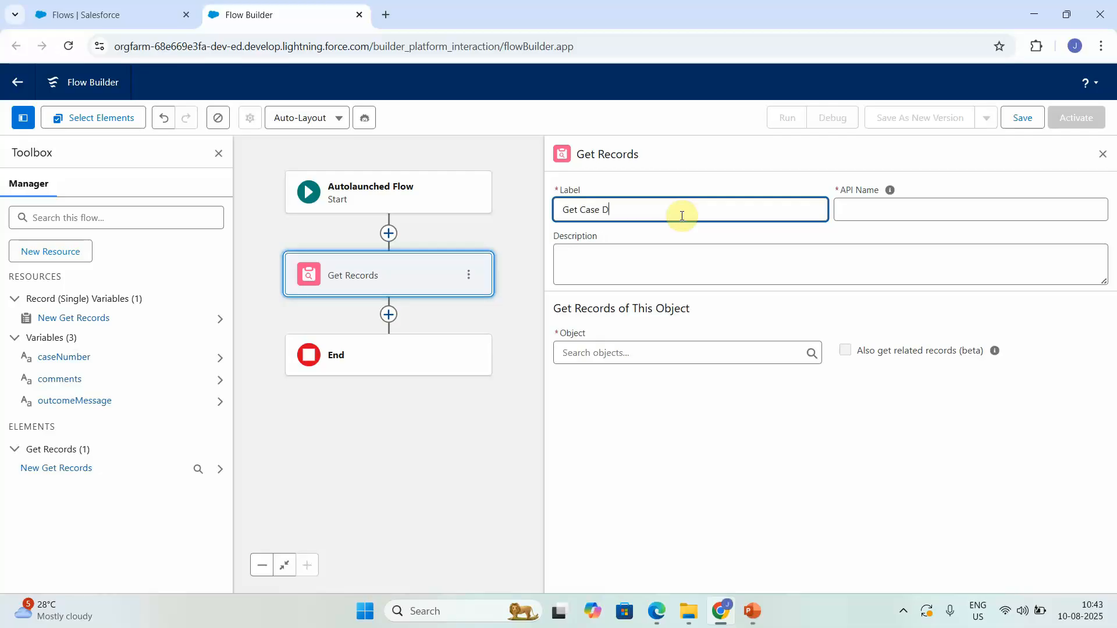
left_click(637, 265)
type("Retrie")
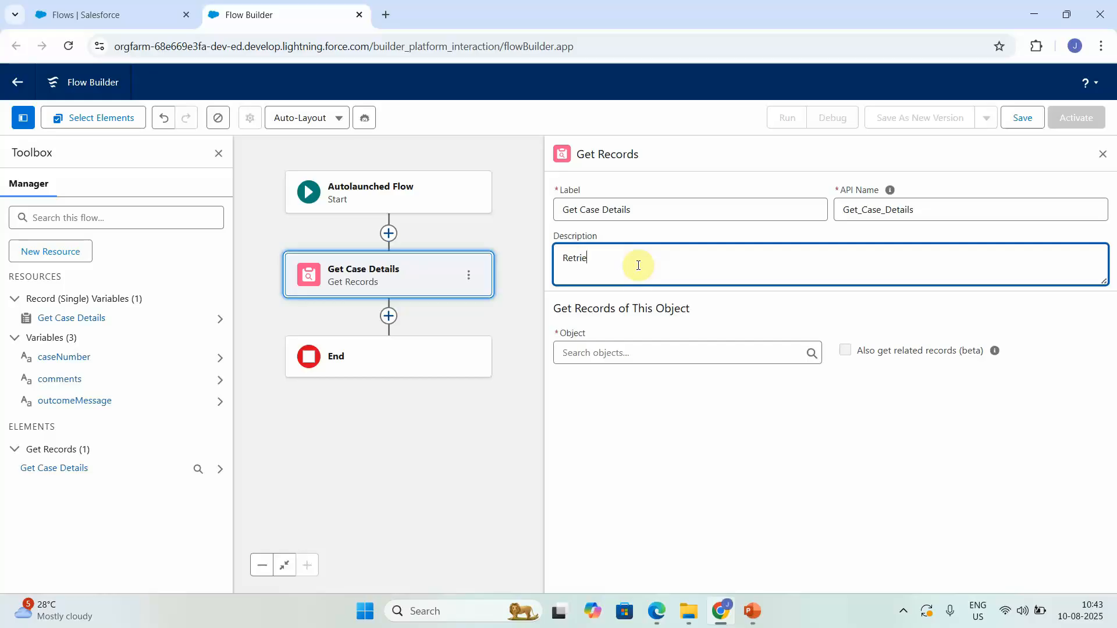
type("ve the case details on basis of case numbe")
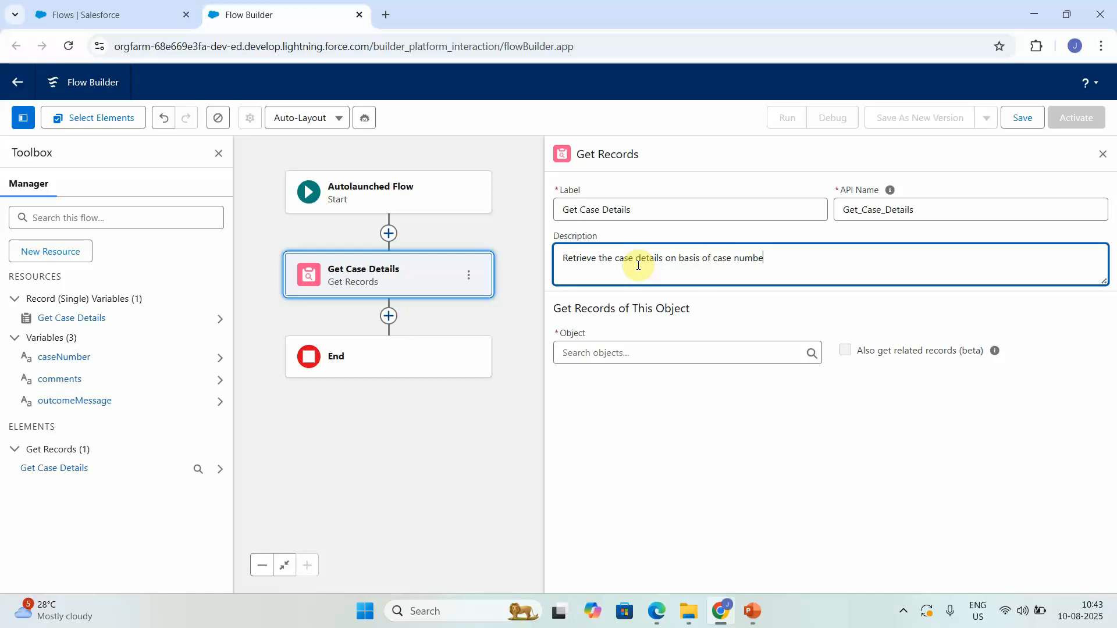
Step: Set it to retrieve Case records where Case Number equals {!caseNumber}
left_click(571, 352)
type("case")
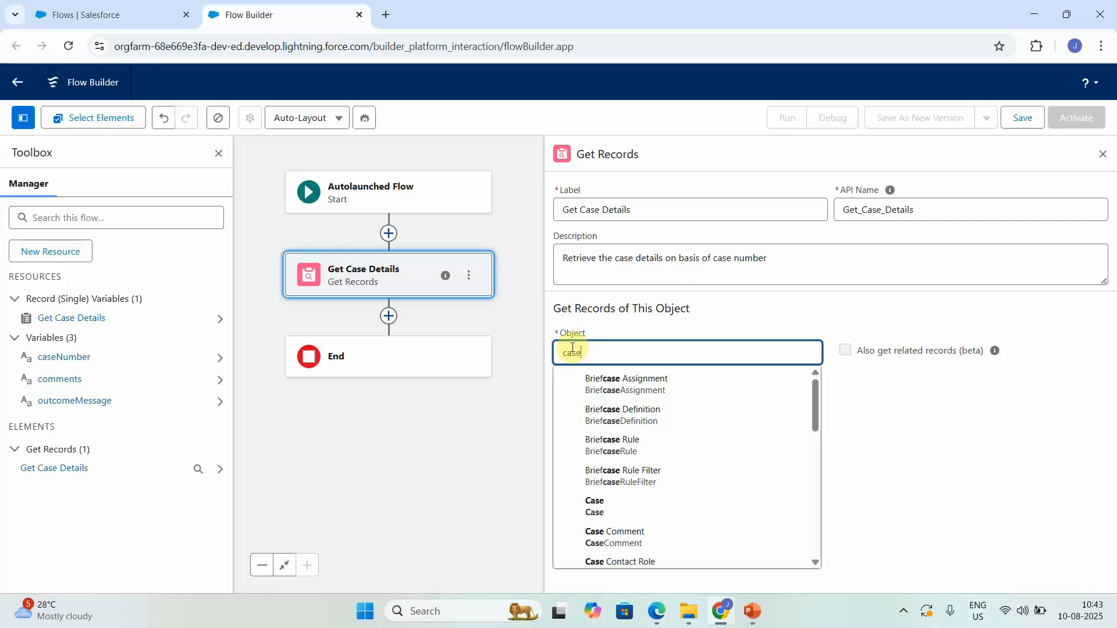
left_click(599, 501)
left_click(632, 493)
type("cas")
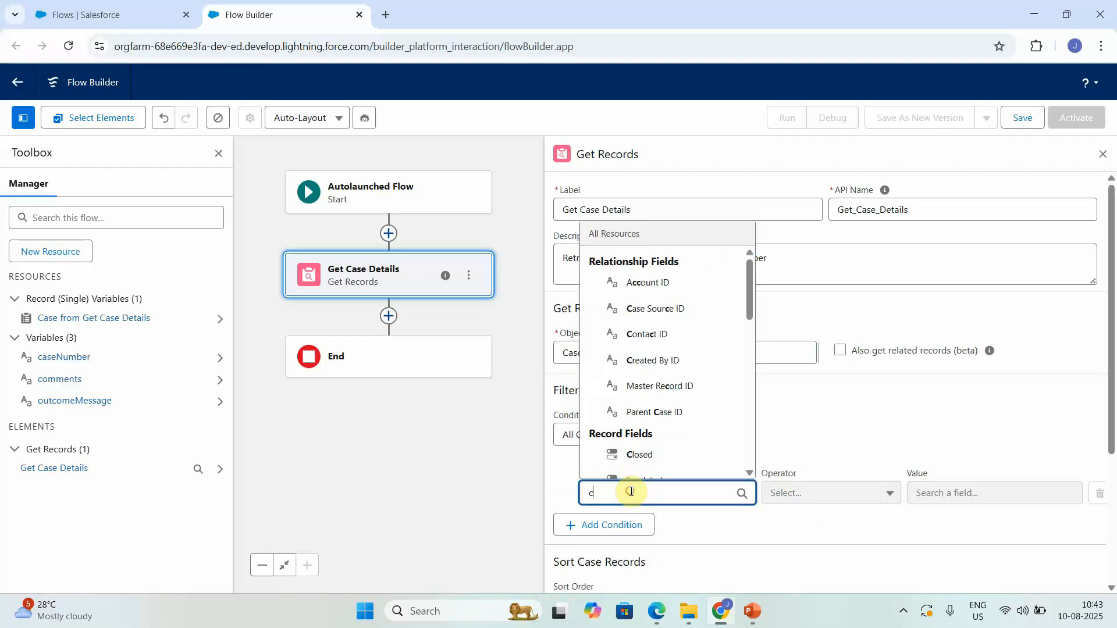
type("e ")
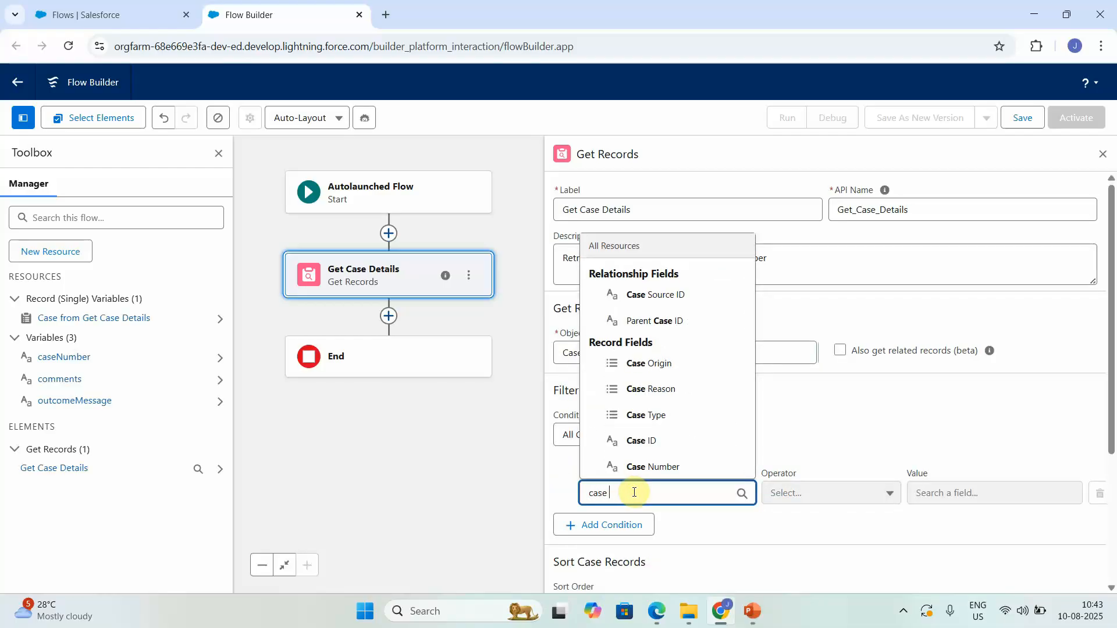
type("nu")
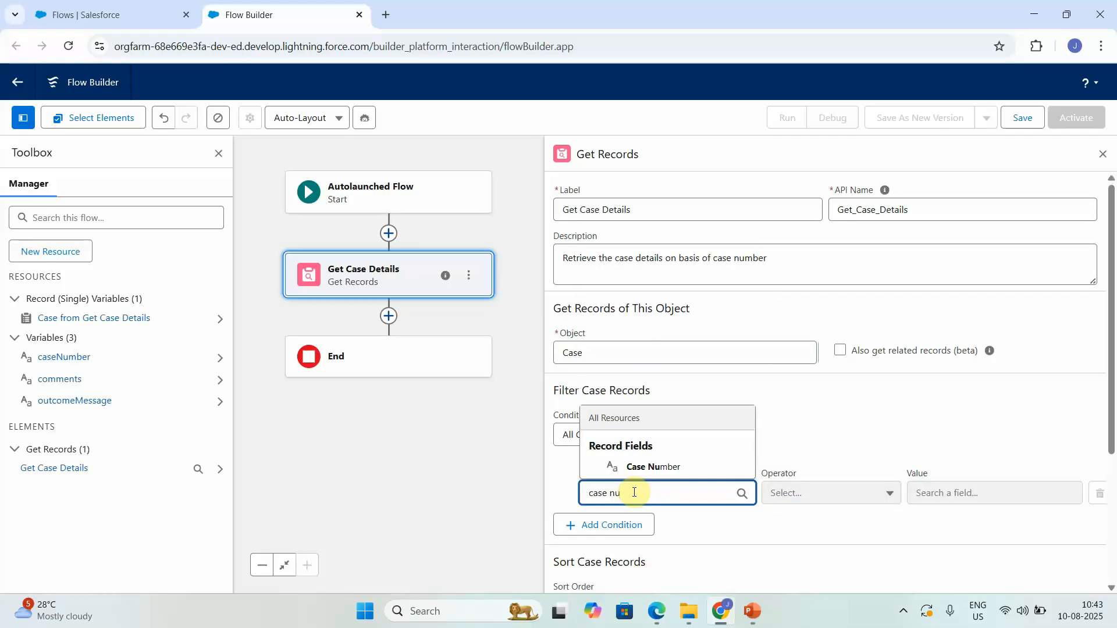
left_click(691, 466)
left_click(982, 483)
type("cas")
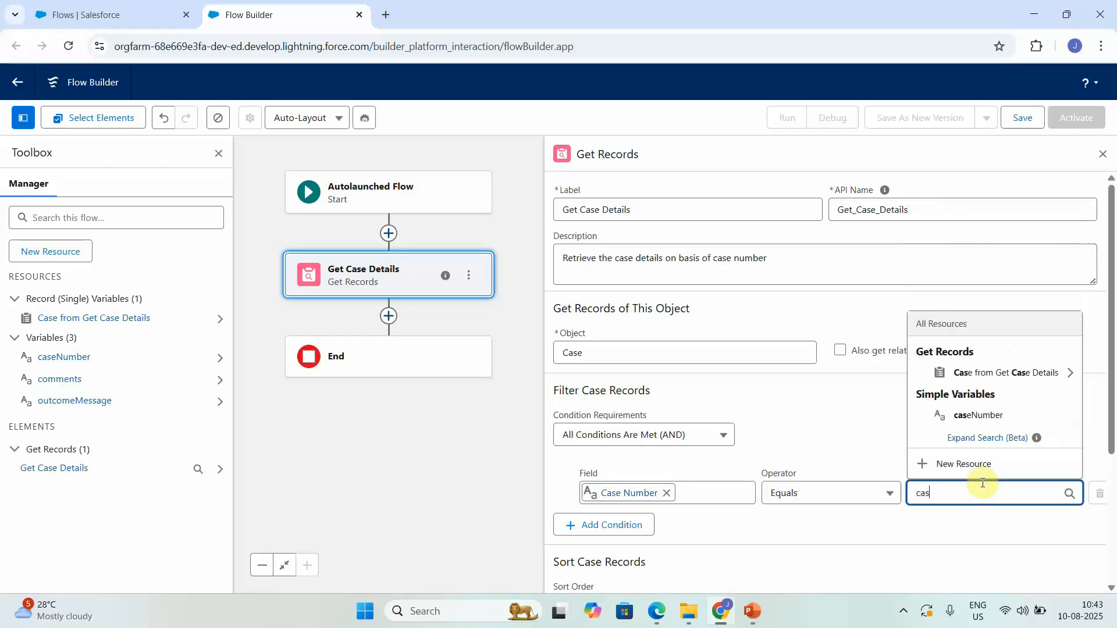
left_click(983, 416)
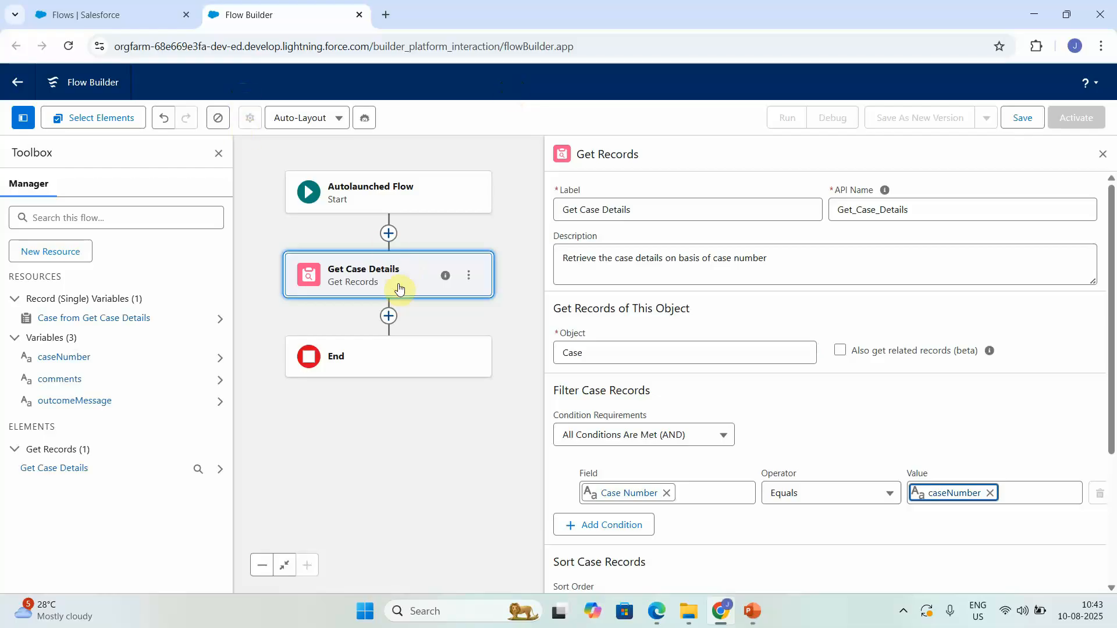
Step: Add a Create Records element labelled Create Case Comments after Get Case Details, with a description
left_click(384, 321)
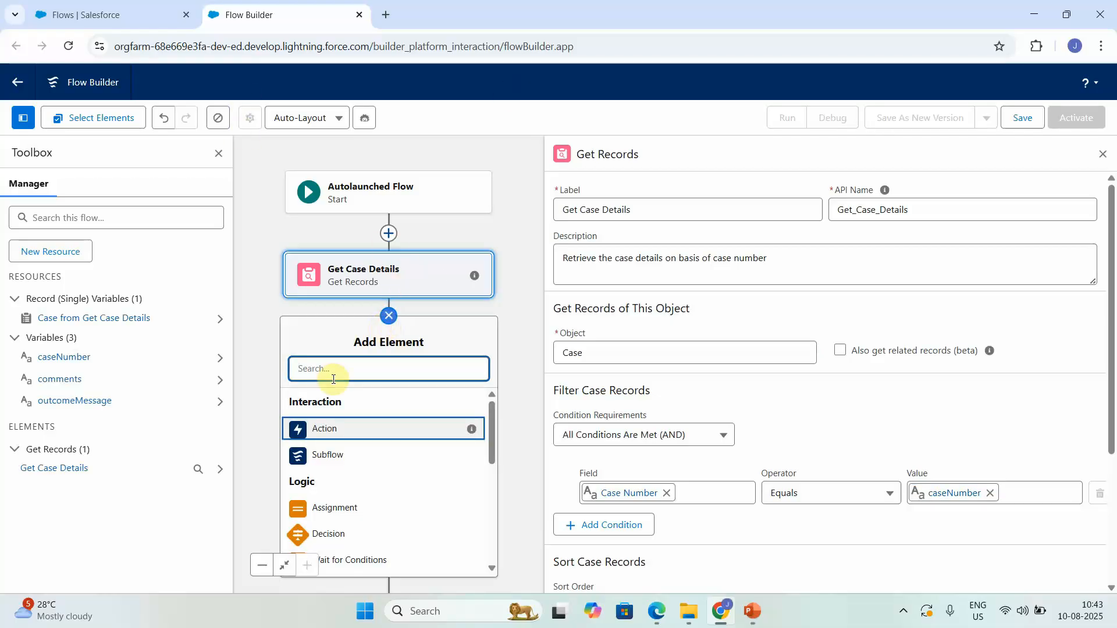
type("cre")
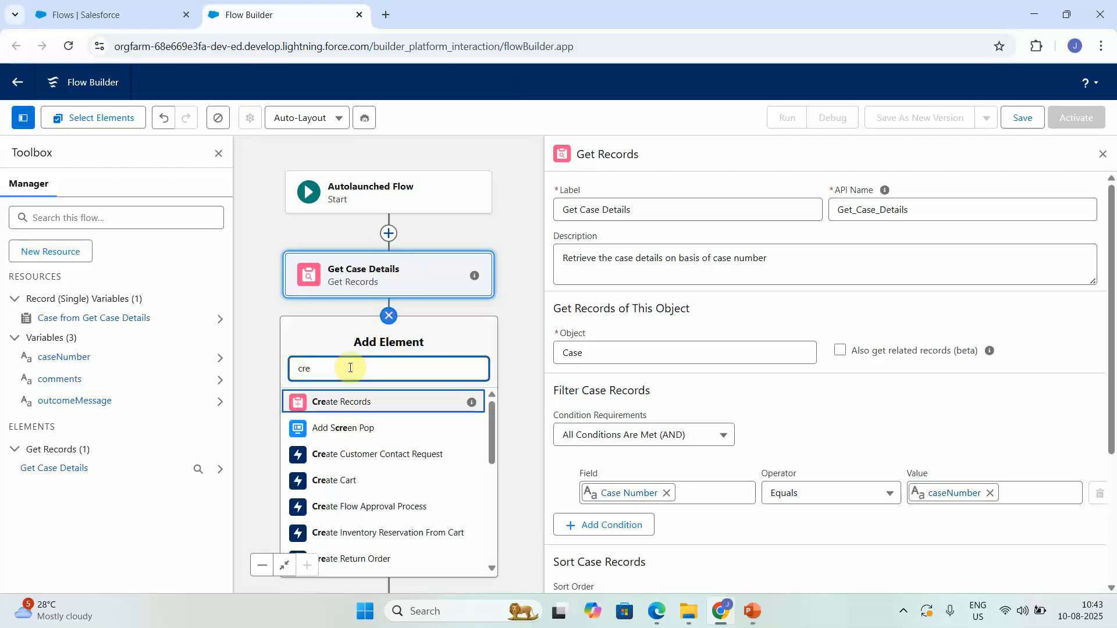
left_click(360, 401)
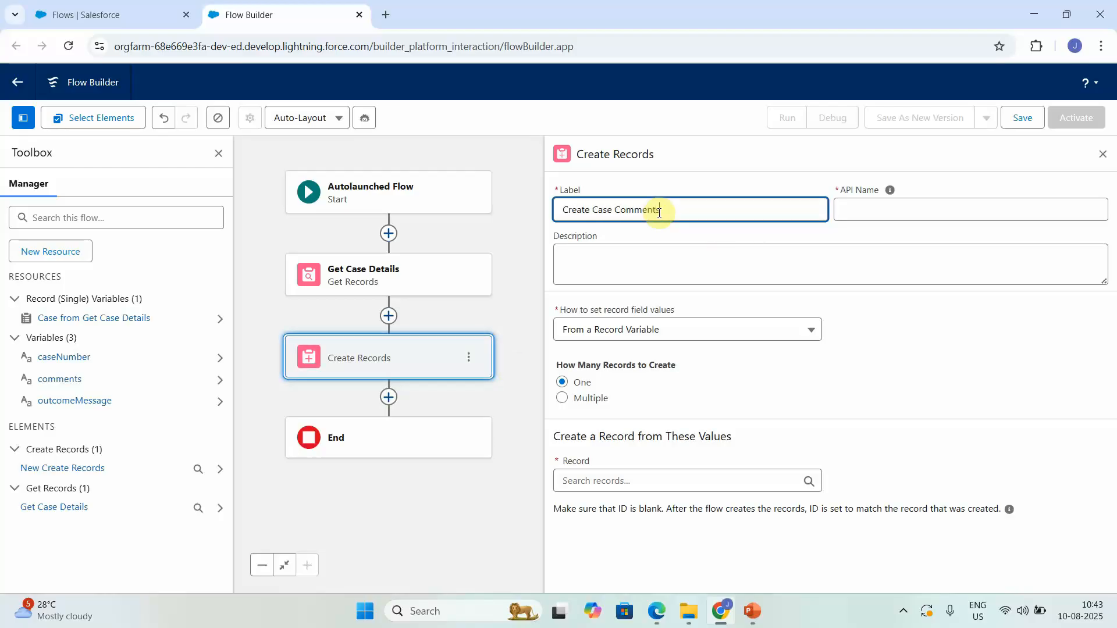
left_click(641, 265)
type("case comments")
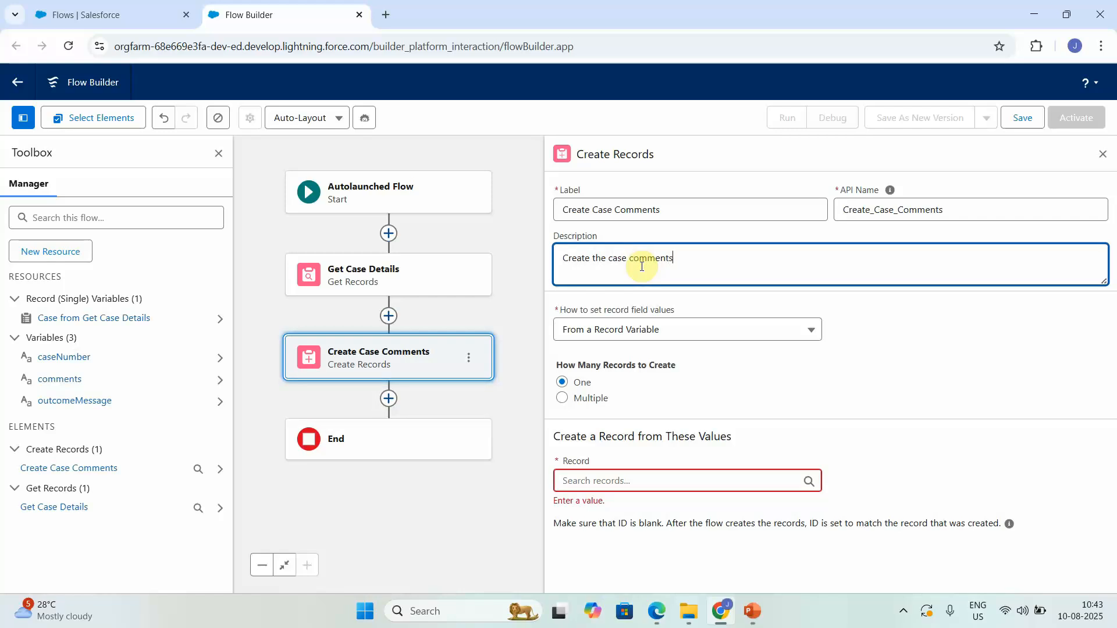
left_click(627, 335)
Step: Set it to create one Case Comment record with field values set manually
left_click(646, 329)
left_click(651, 328)
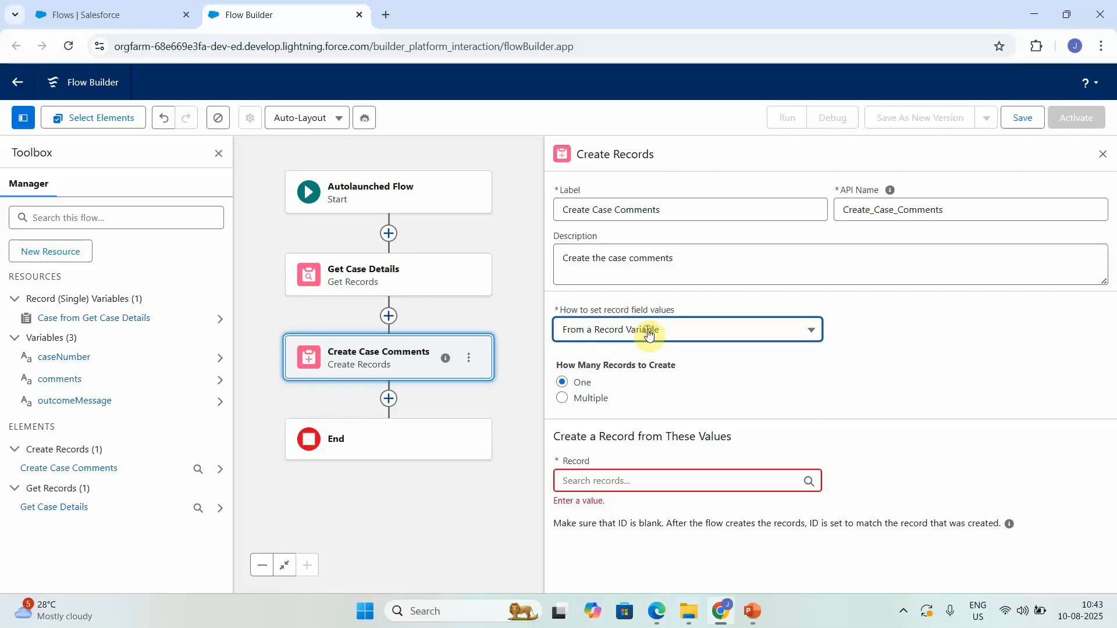
left_click(668, 337)
left_click(632, 358)
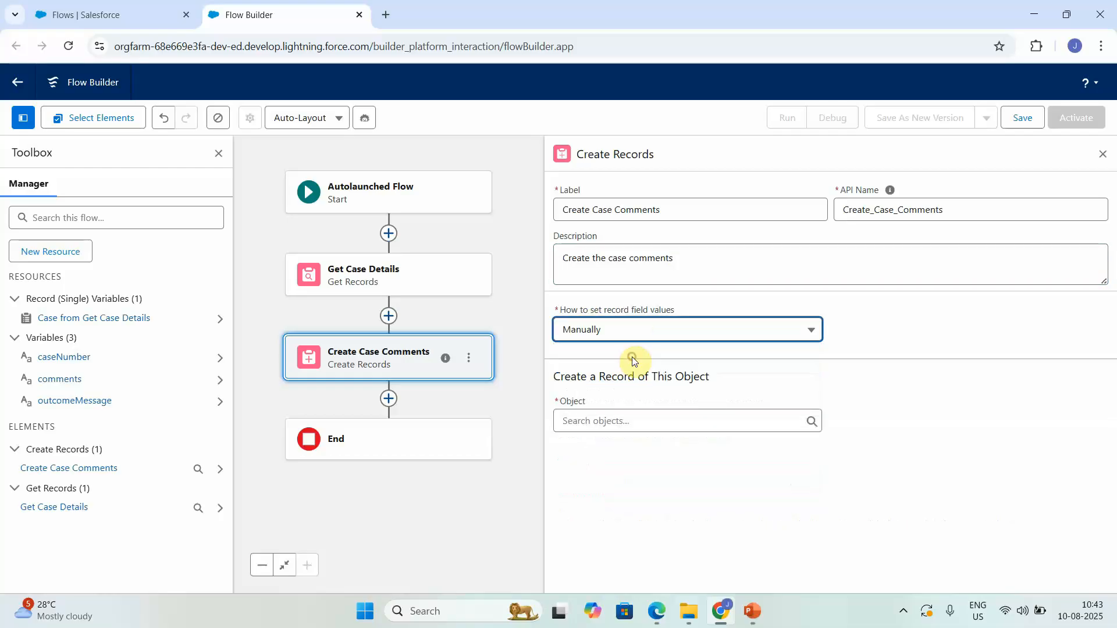
left_click(668, 431)
type("case")
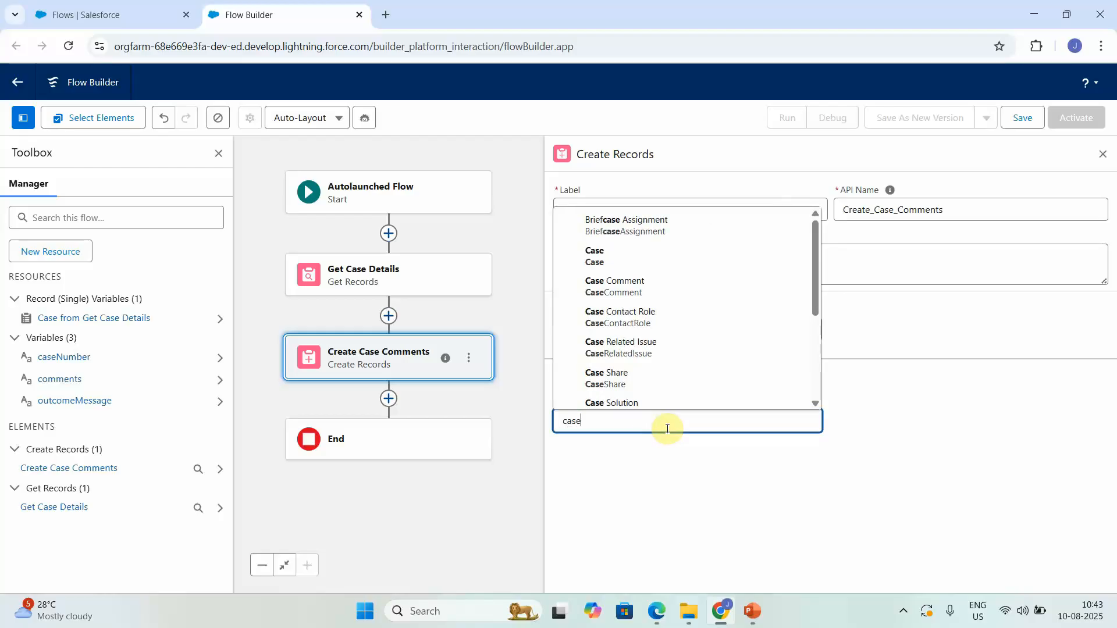
type(" co")
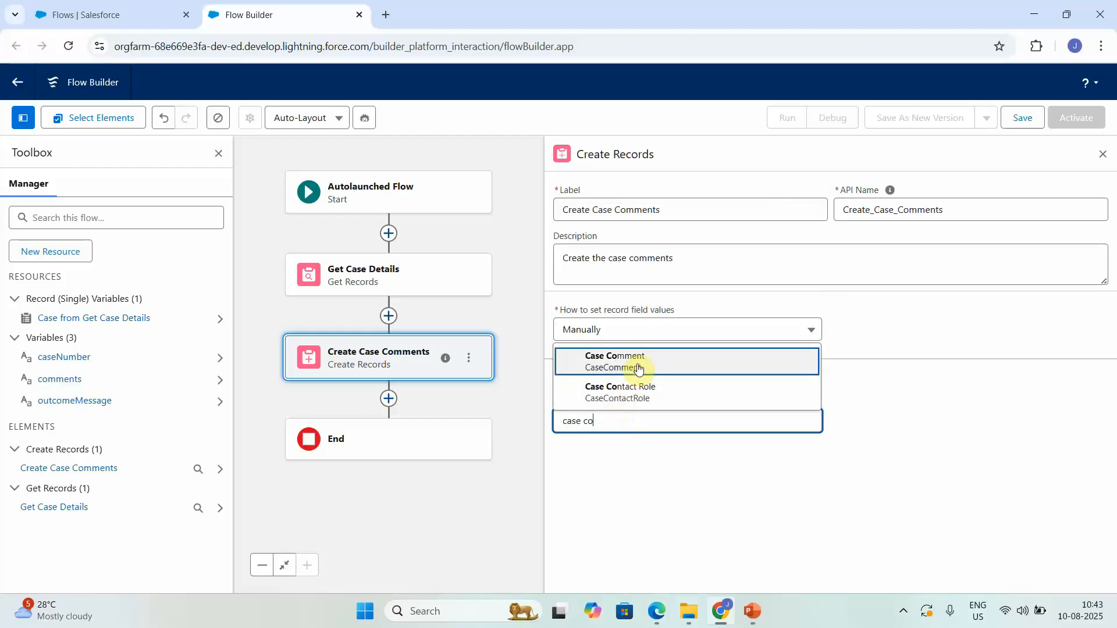
left_click(638, 364)
Step: Map Parent ID to Get Case Details' Case ID and Body to the comments variable
left_click(678, 494)
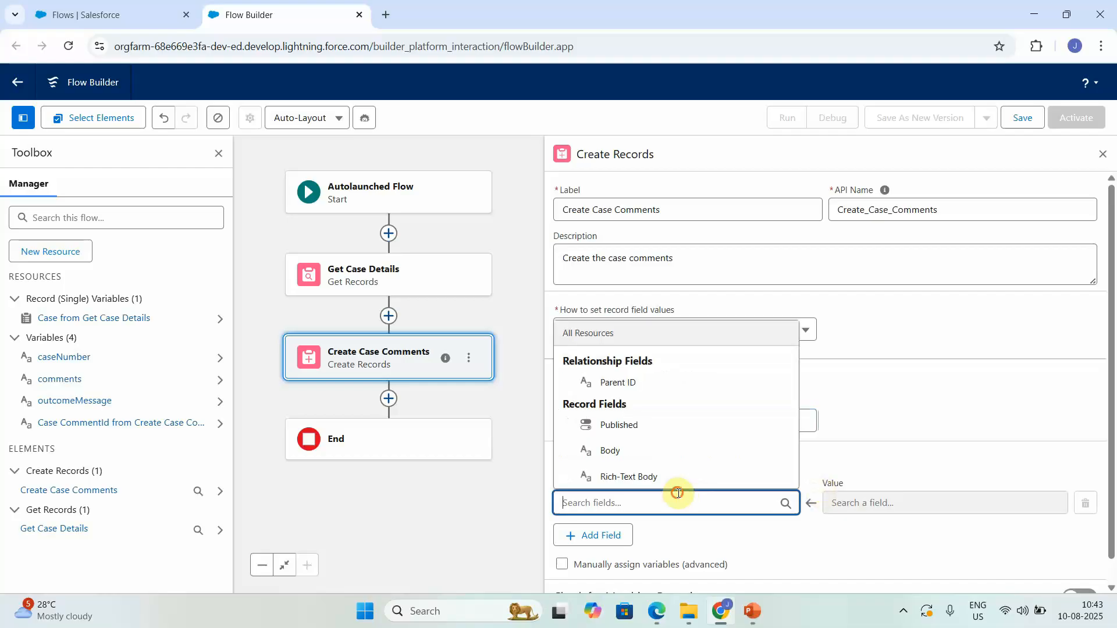
left_click(608, 381)
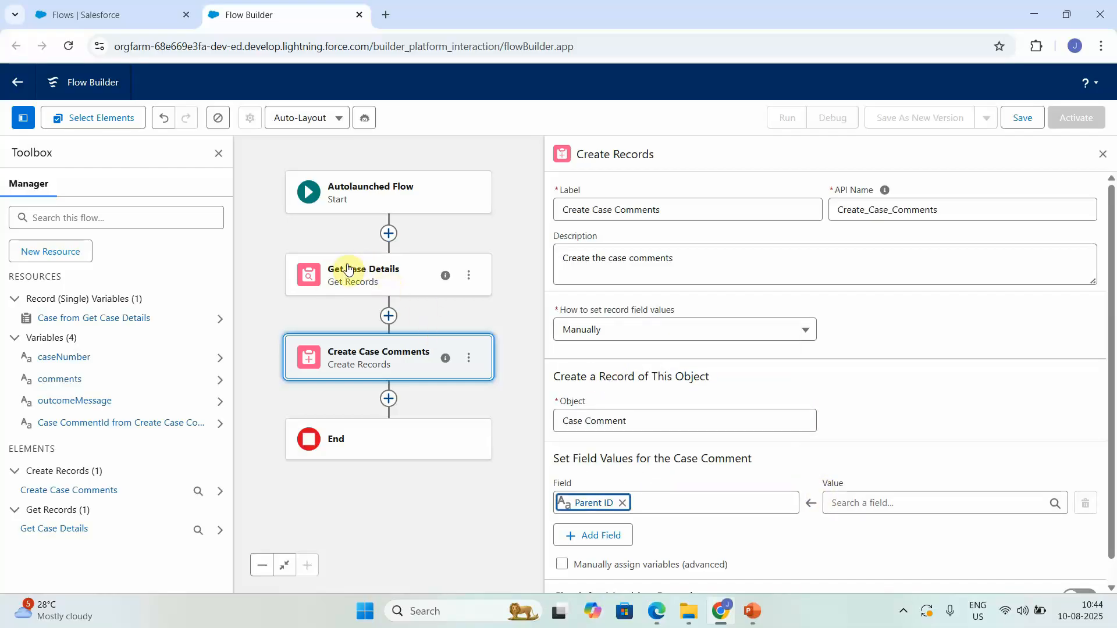
left_click(863, 501)
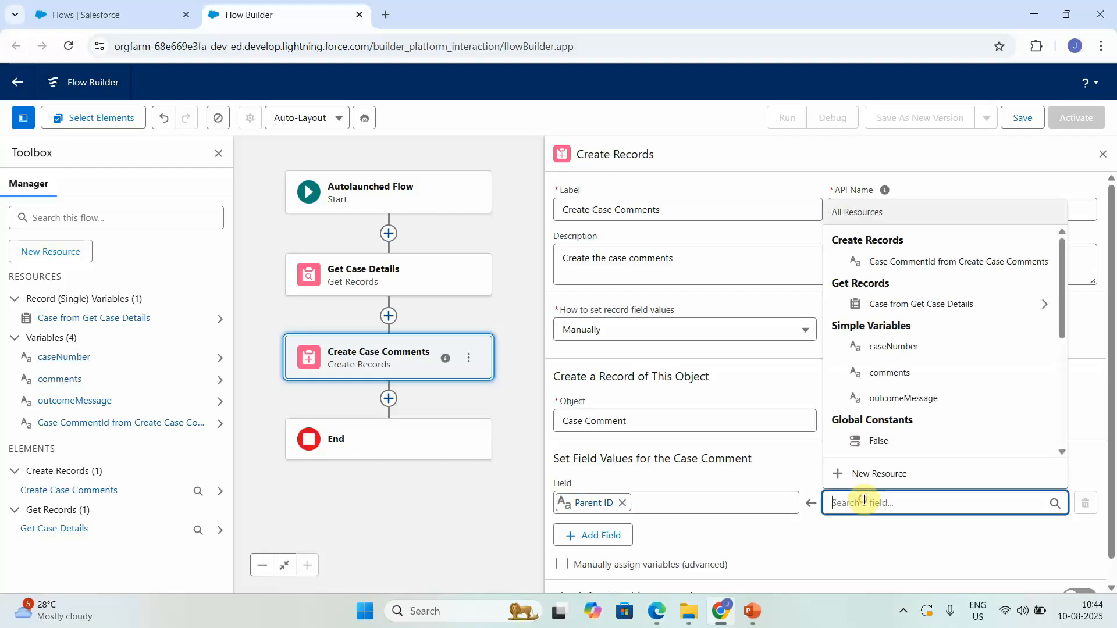
left_click(911, 306)
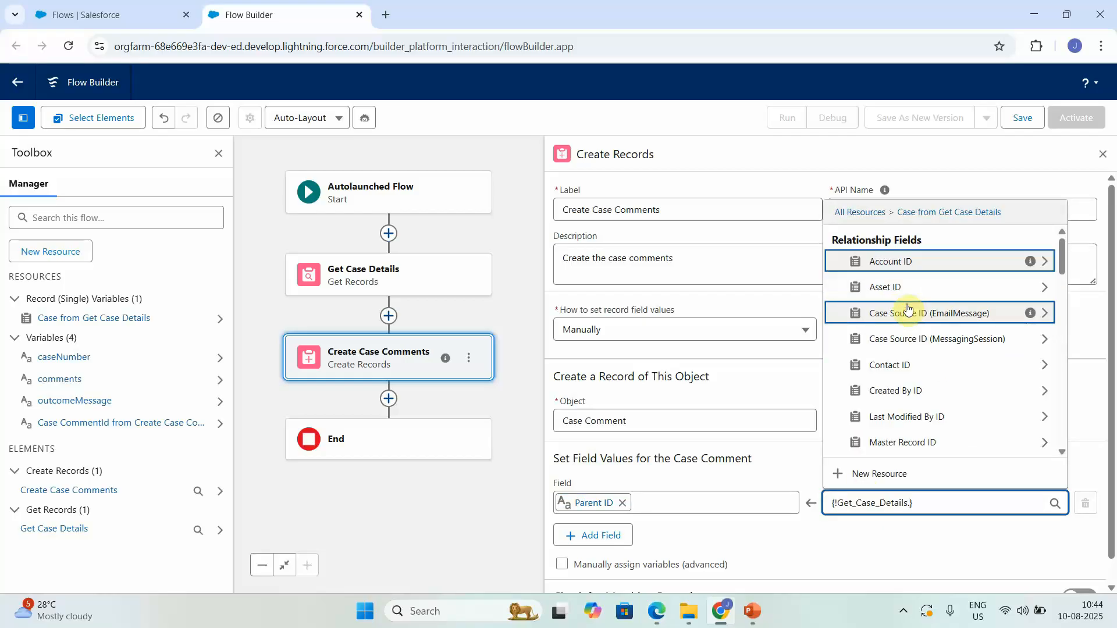
type("case ")
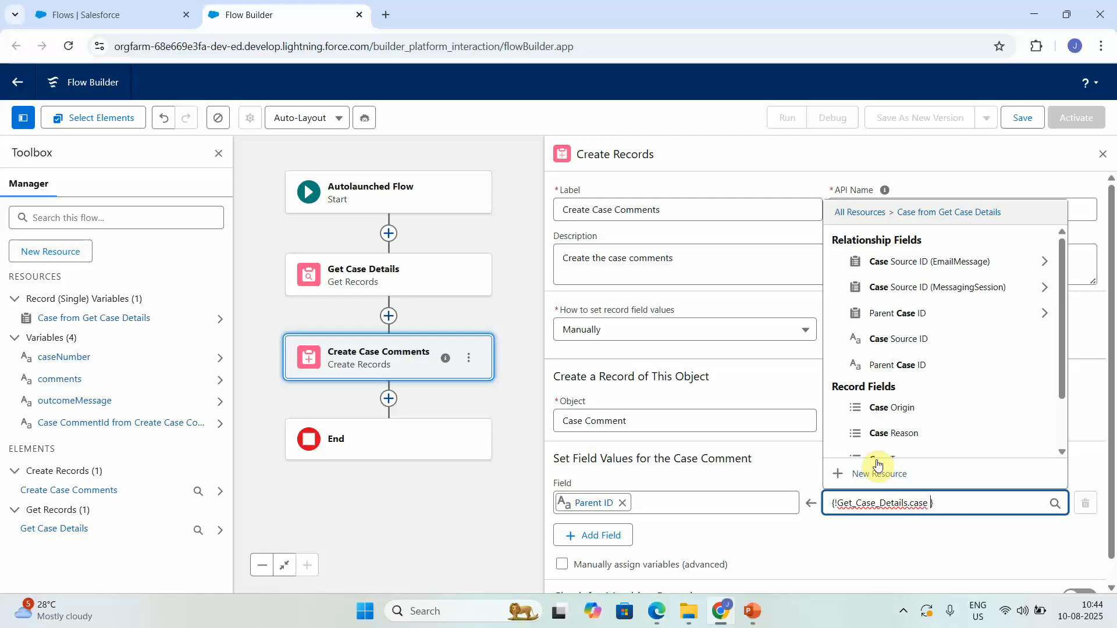
type("id")
left_click(894, 444)
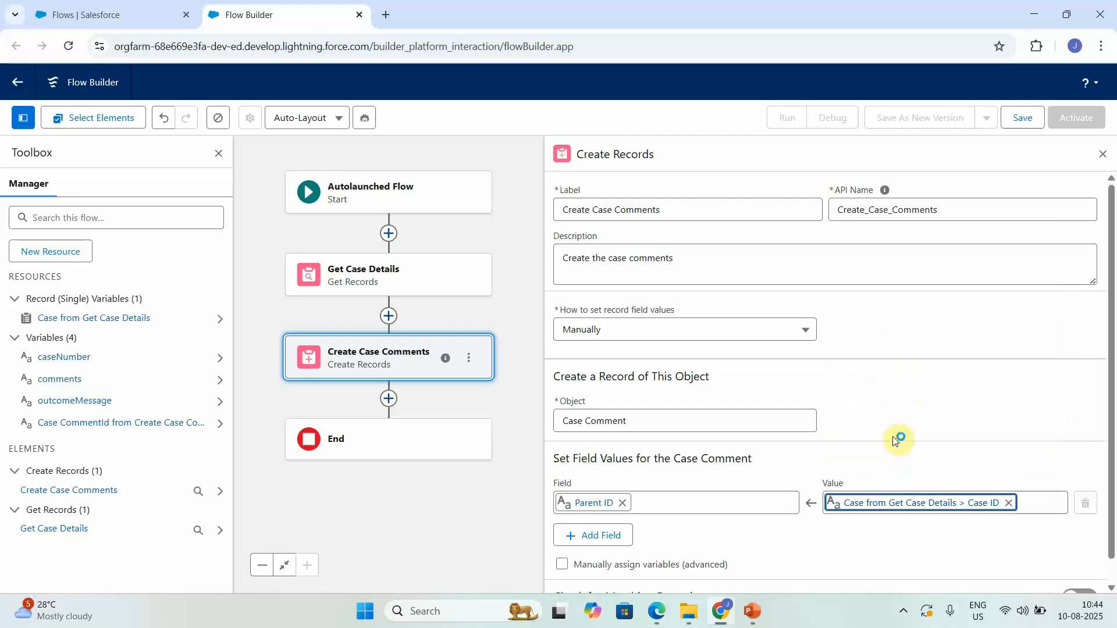
left_click(582, 533)
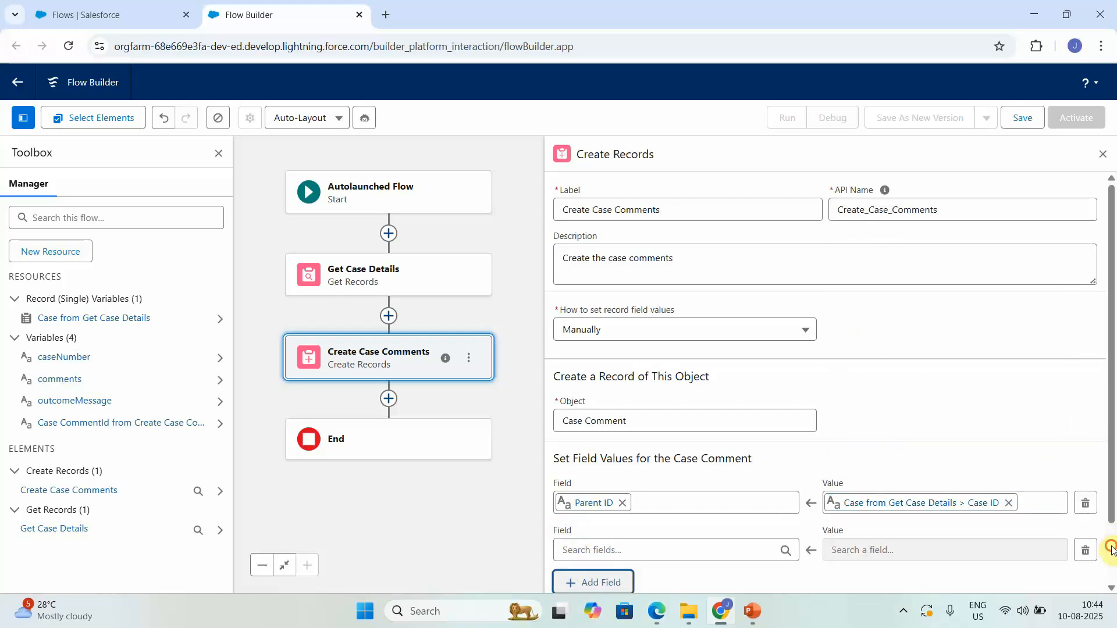
scroll(1109, 547, "down", 1)
left_click(654, 472)
type("bo")
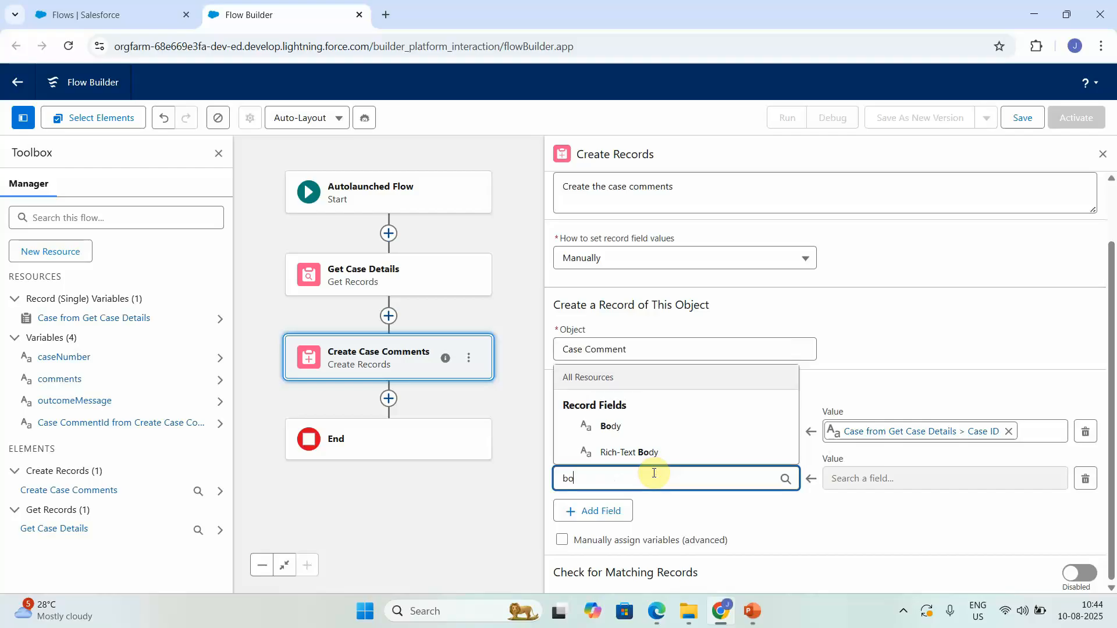
type("d")
left_click(611, 427)
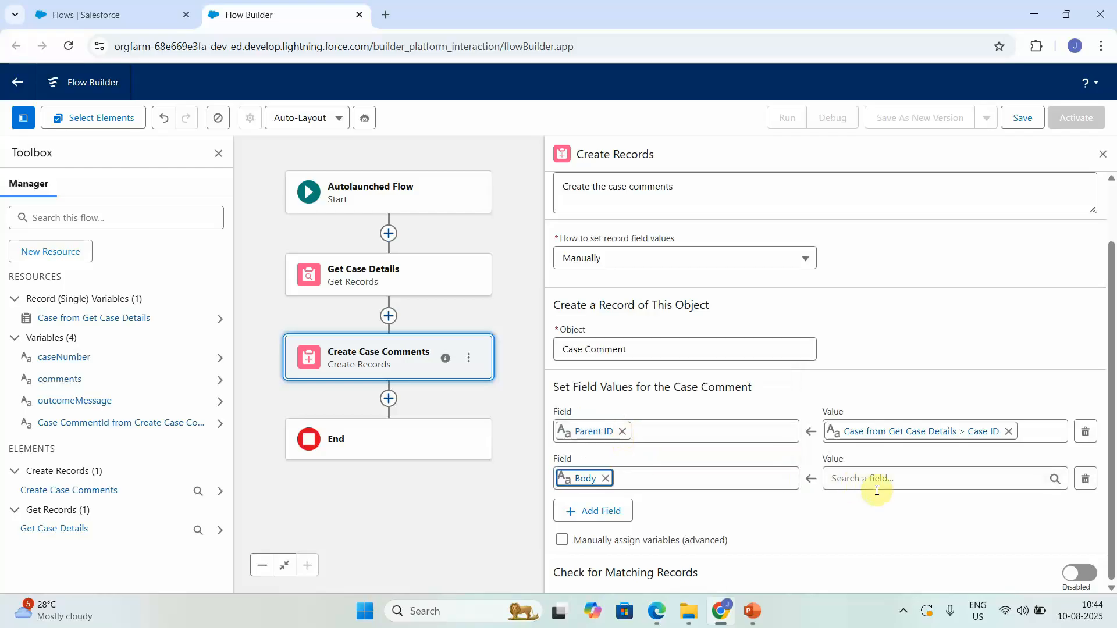
left_click(892, 479)
type("commen")
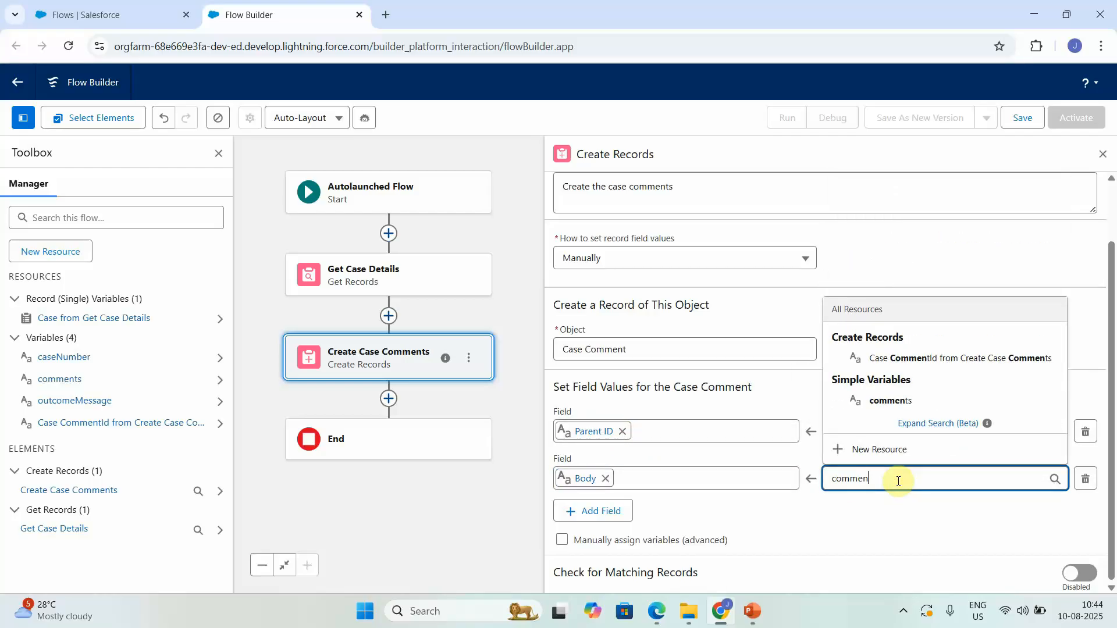
left_click(882, 401)
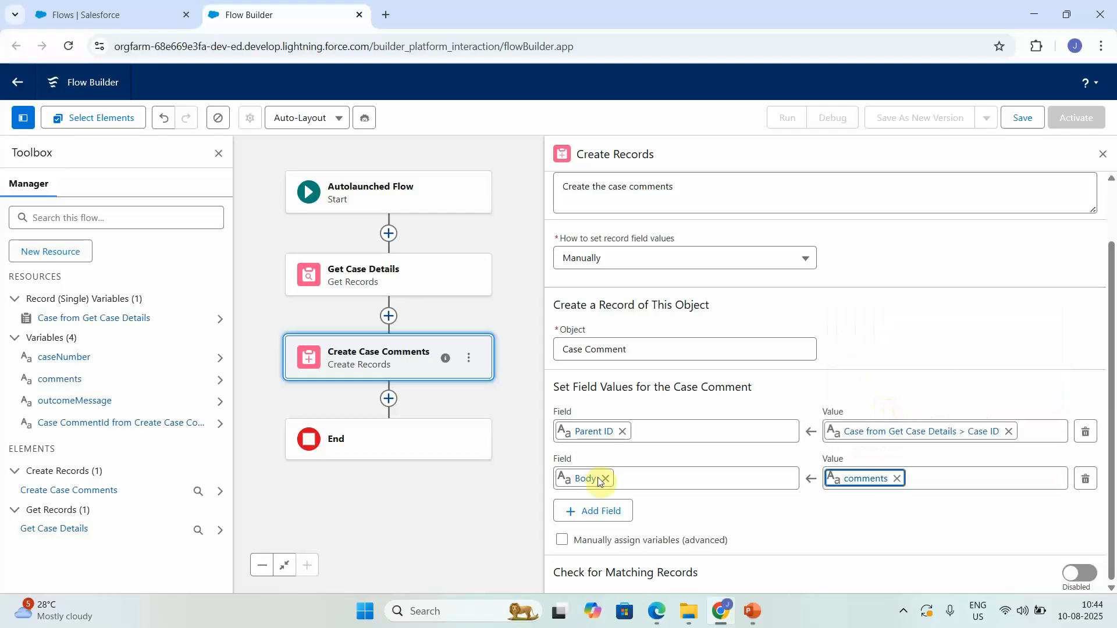
Step: Set the comment's Published field to the global constant True
left_click(594, 512)
left_click(594, 521)
type("pub")
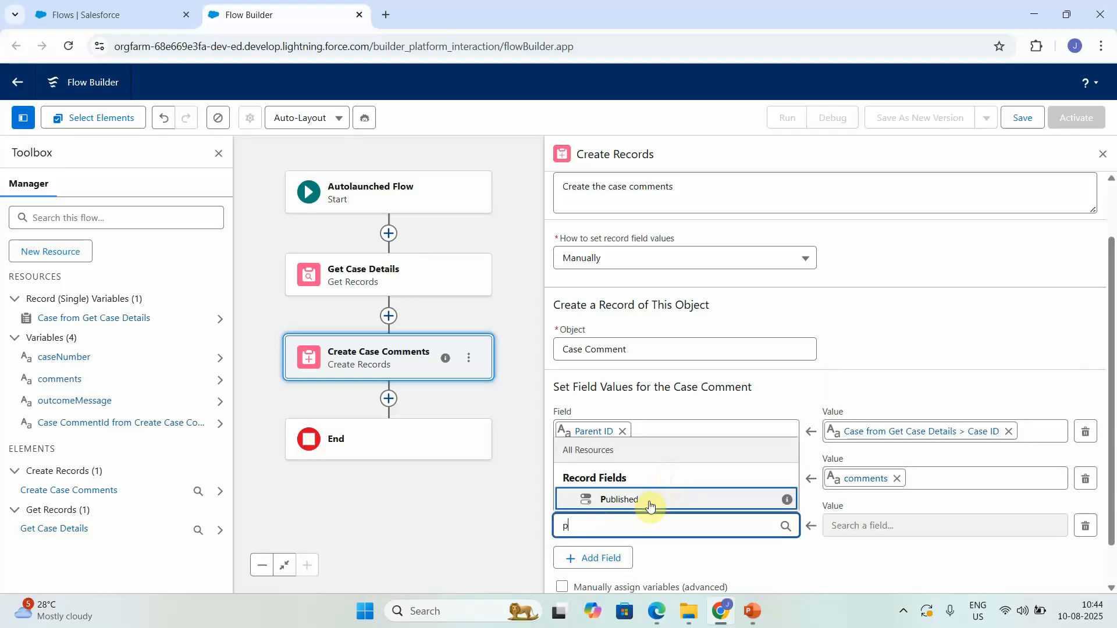
left_click(648, 499)
left_click(918, 527)
type("tr")
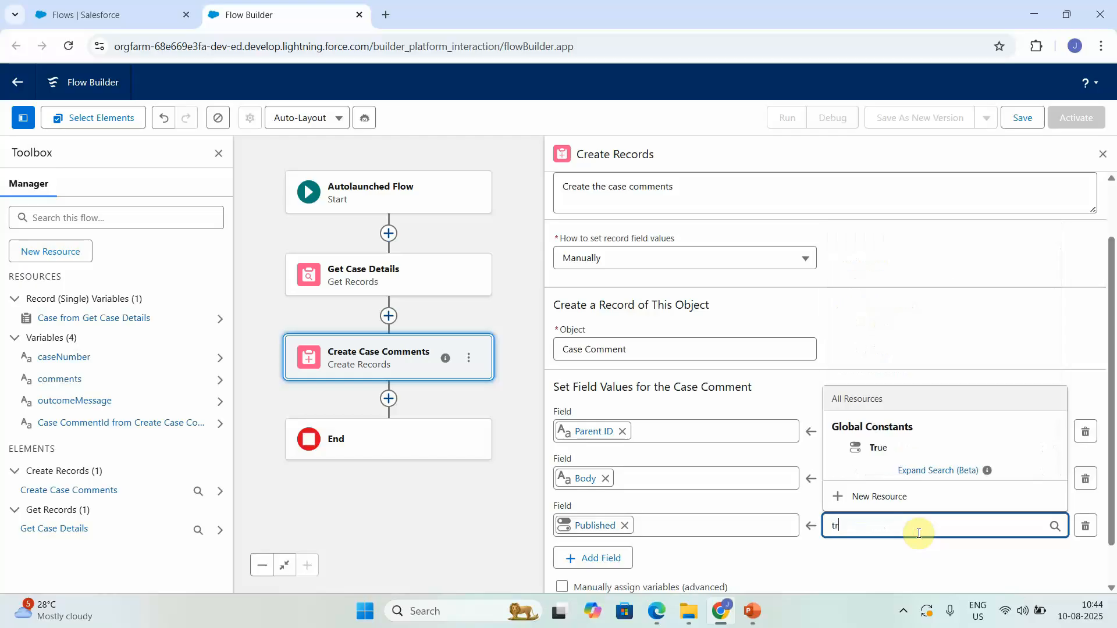
type("ue")
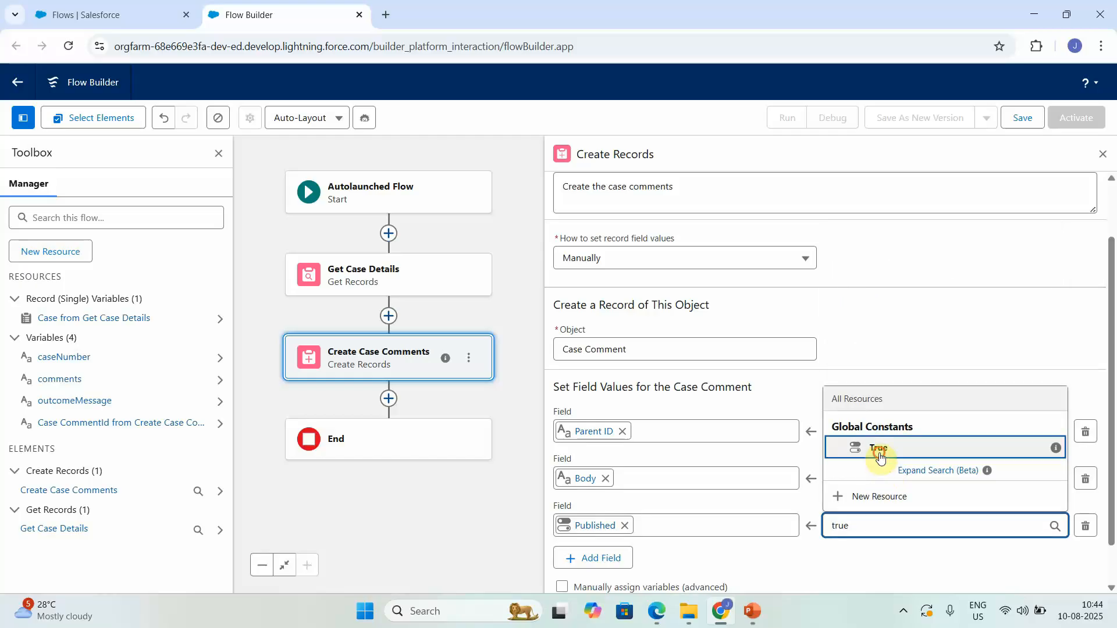
left_click(878, 453)
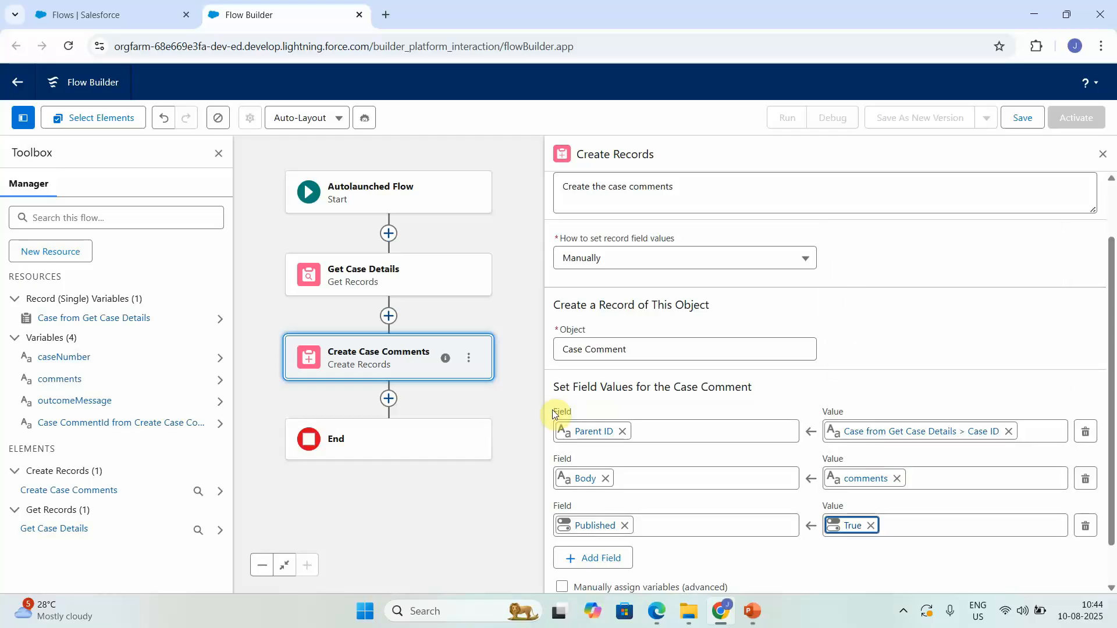
left_click(389, 403)
Step: Add an Assignment element labelled Assign Outcome after Create Case Comments
left_click(389, 401)
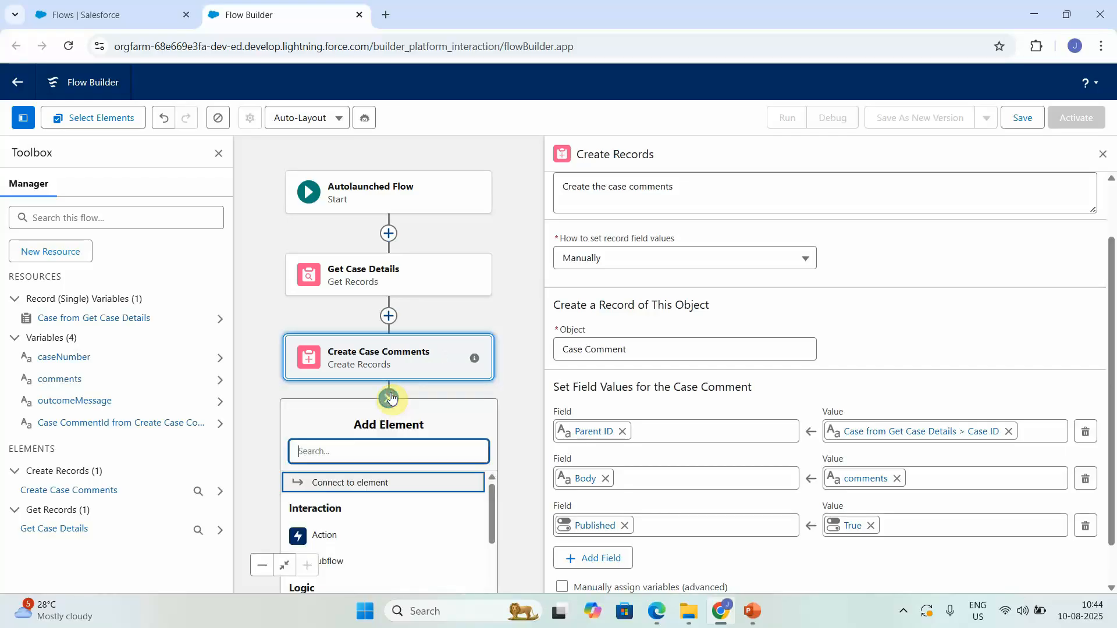
type("ass")
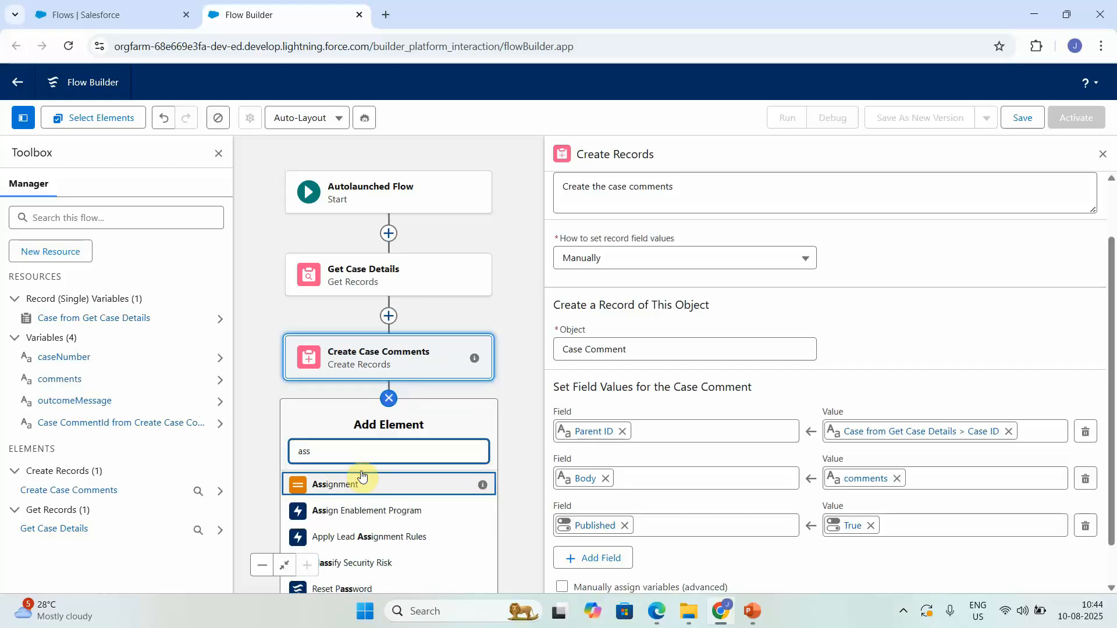
left_click(322, 495)
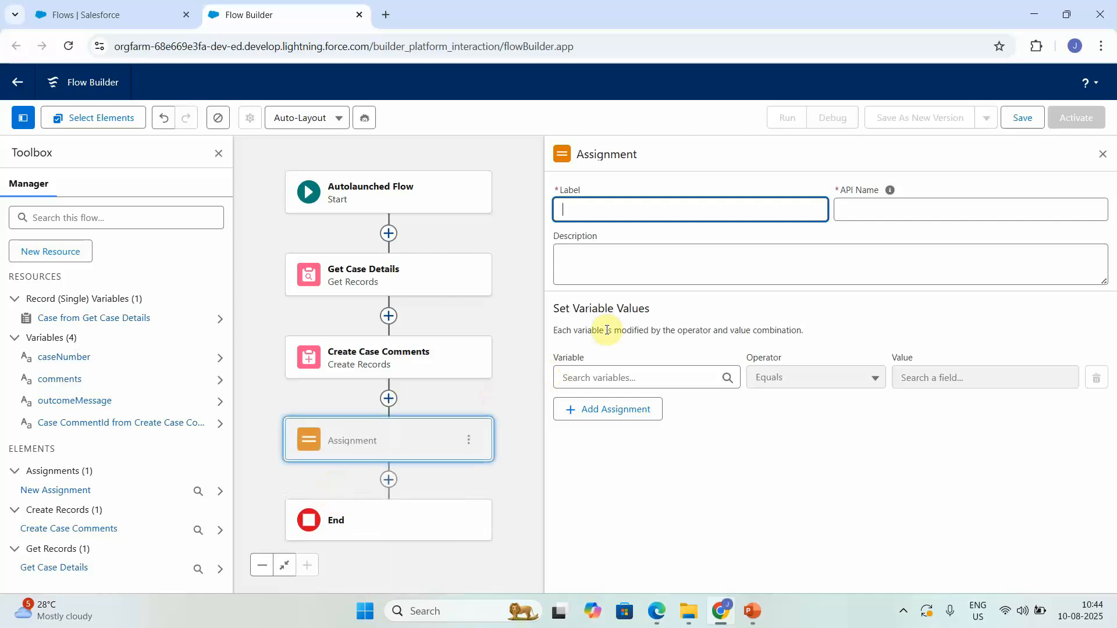
type("Assign Outcome")
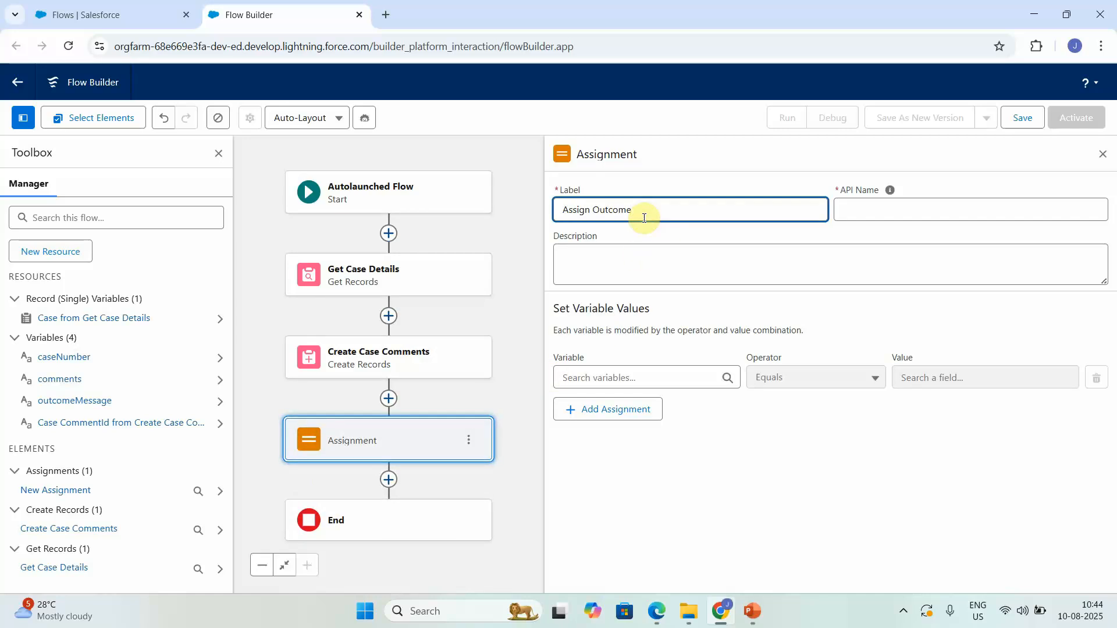
Step: Set outcomeMessage equal to "Case comments added successfully"
left_click(638, 370)
type("ou")
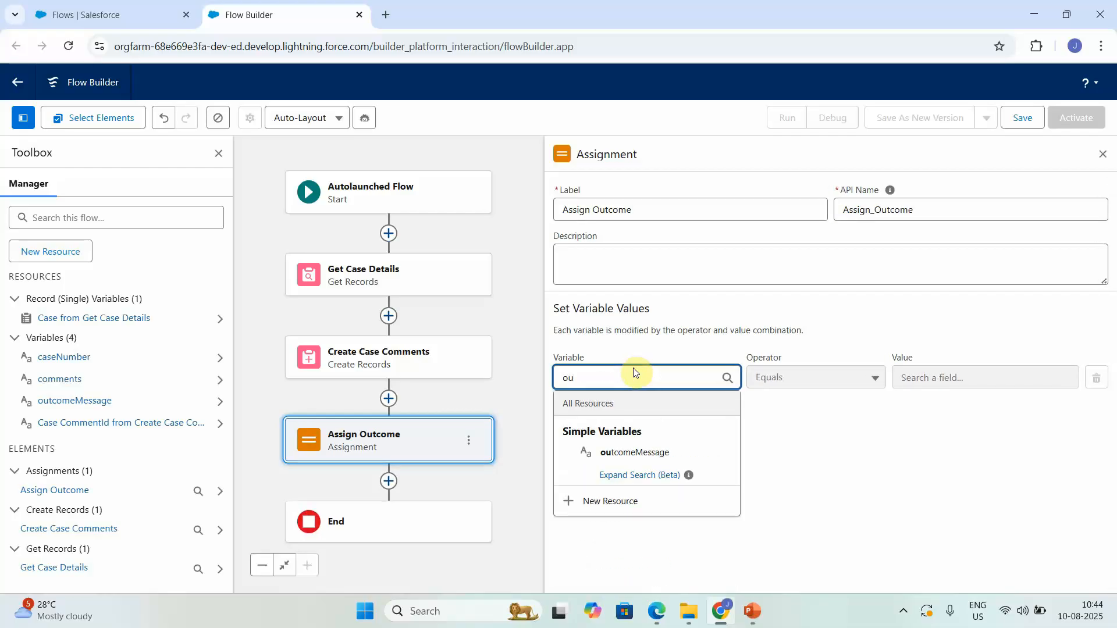
left_click(640, 451)
left_click(960, 380)
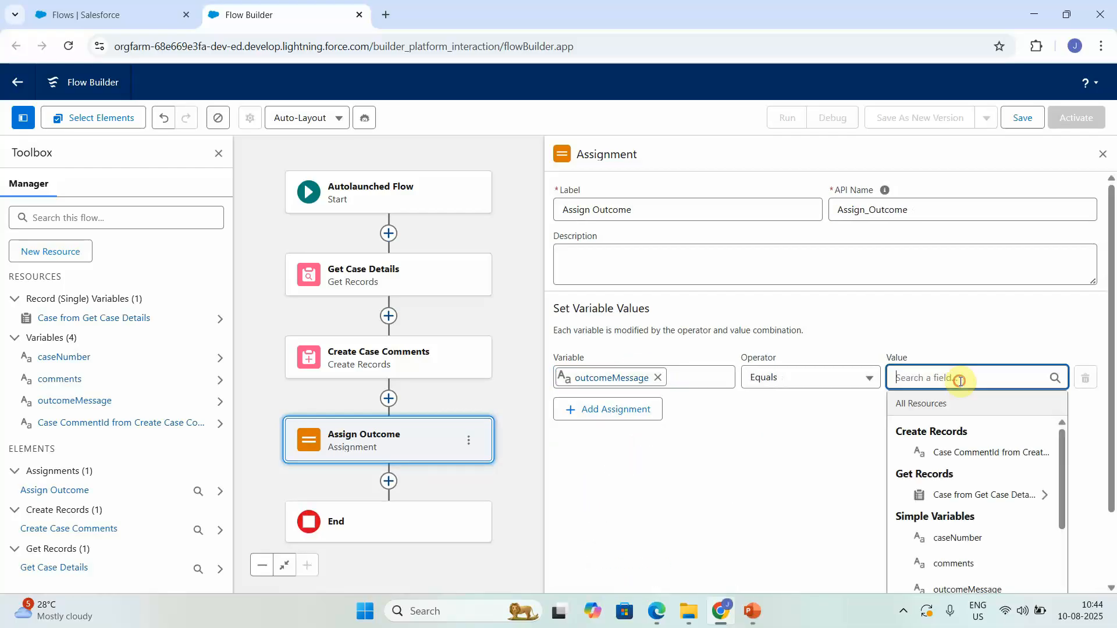
type("Case u")
type("pdated")
key("BackSpace")
key("BackSpace")
key("BackSpace")
key("BackSpace")
key("BackSpace")
key("BackSpace")
type("comments added successfully")
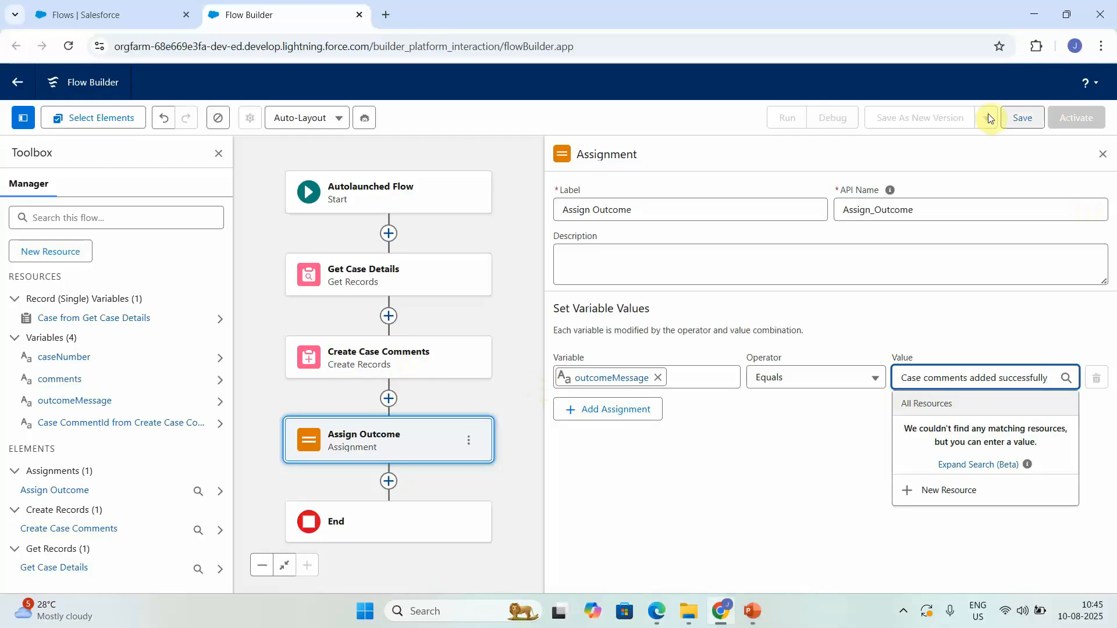
Step: Save the flow labelled "Agentforce Add Case Comments by Case Number" with a description
left_click(1019, 116)
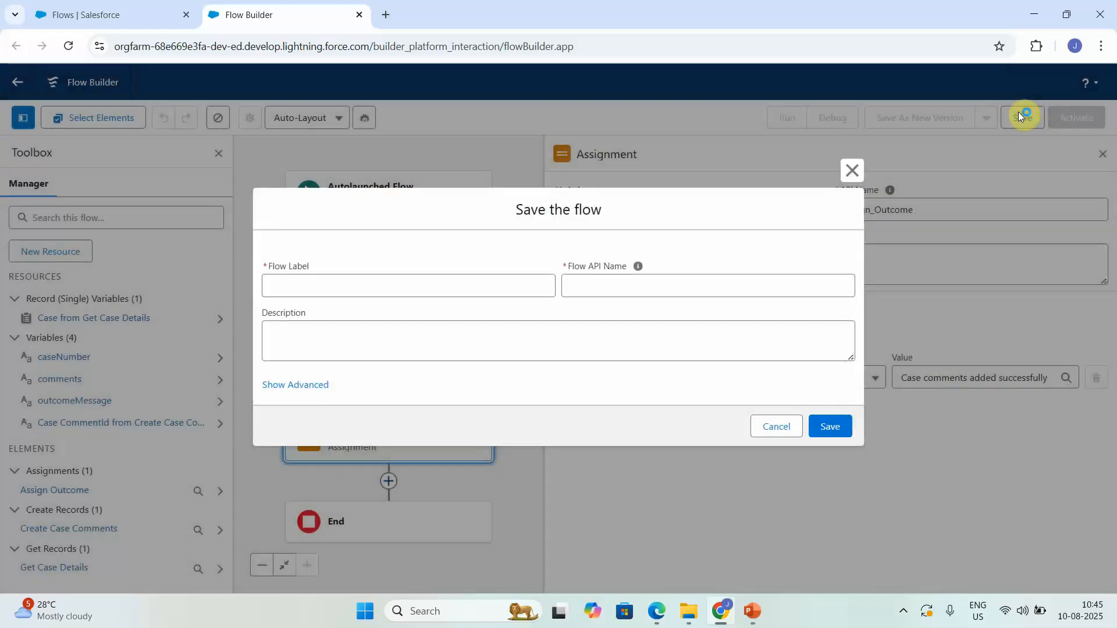
left_click(434, 284)
type("Agentforce")
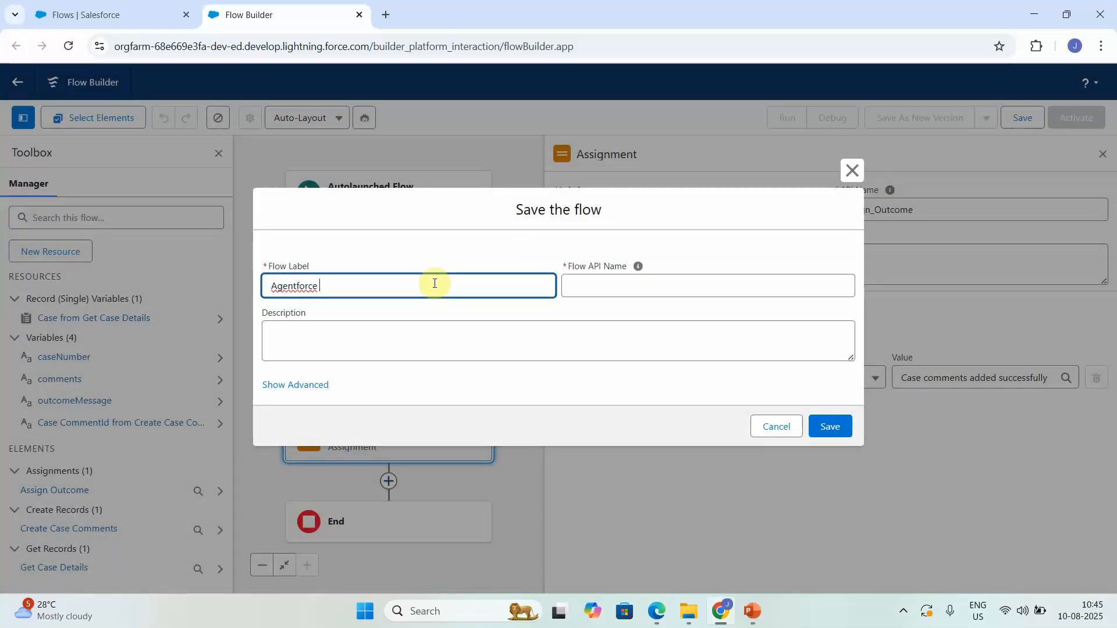
type(" Add Case Comments by Case Number")
left_click(377, 343)
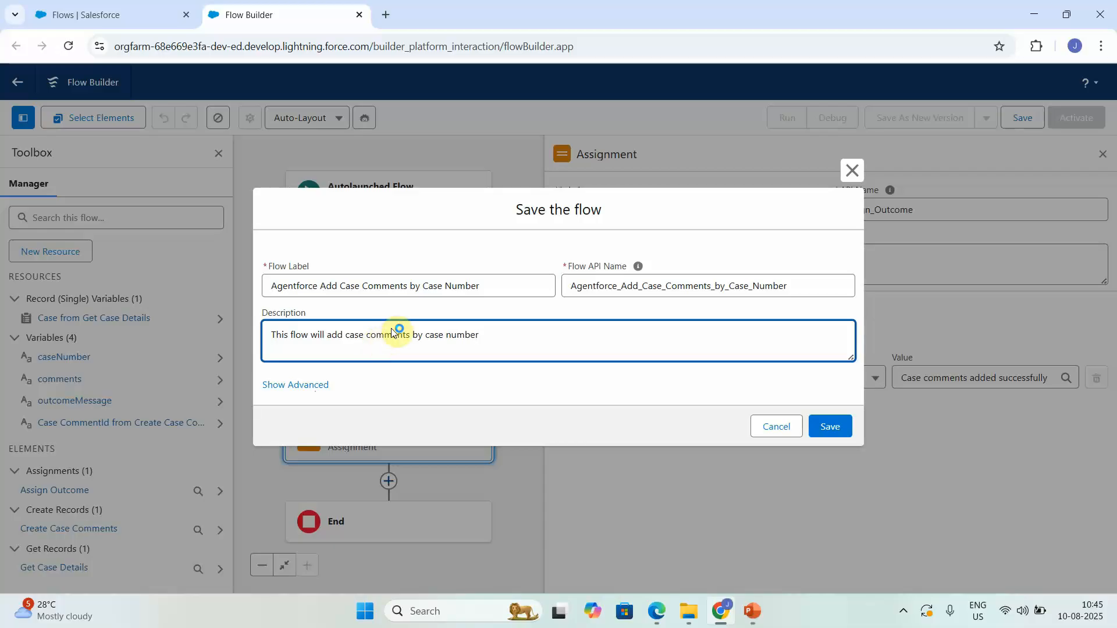
left_click(814, 428)
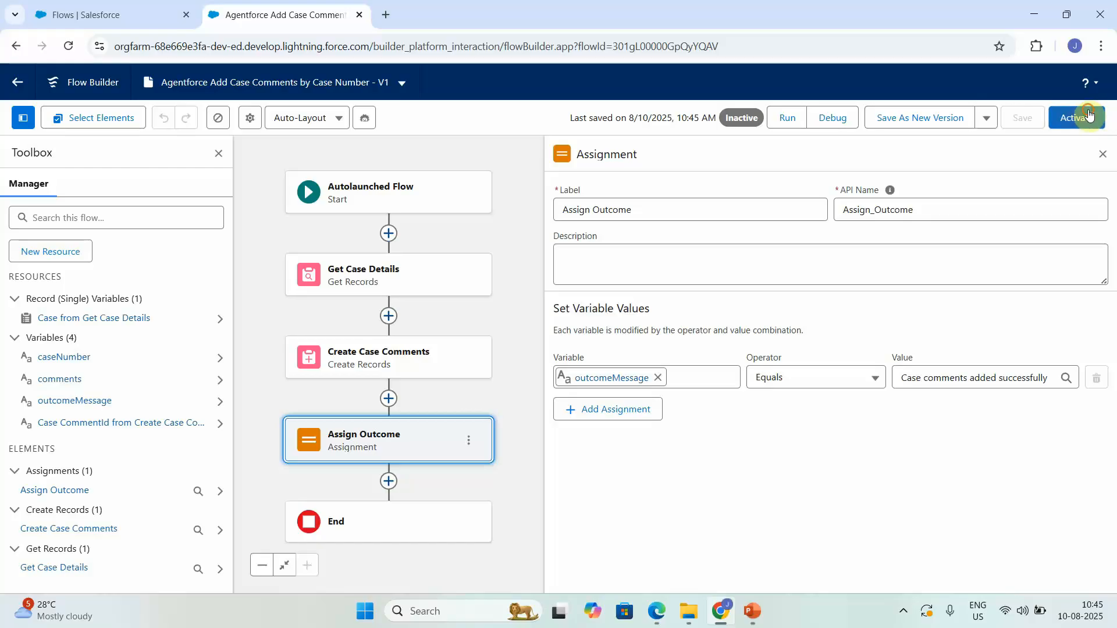
Step: Activate the flow and review the Create Case Comments field values
left_click(1091, 114)
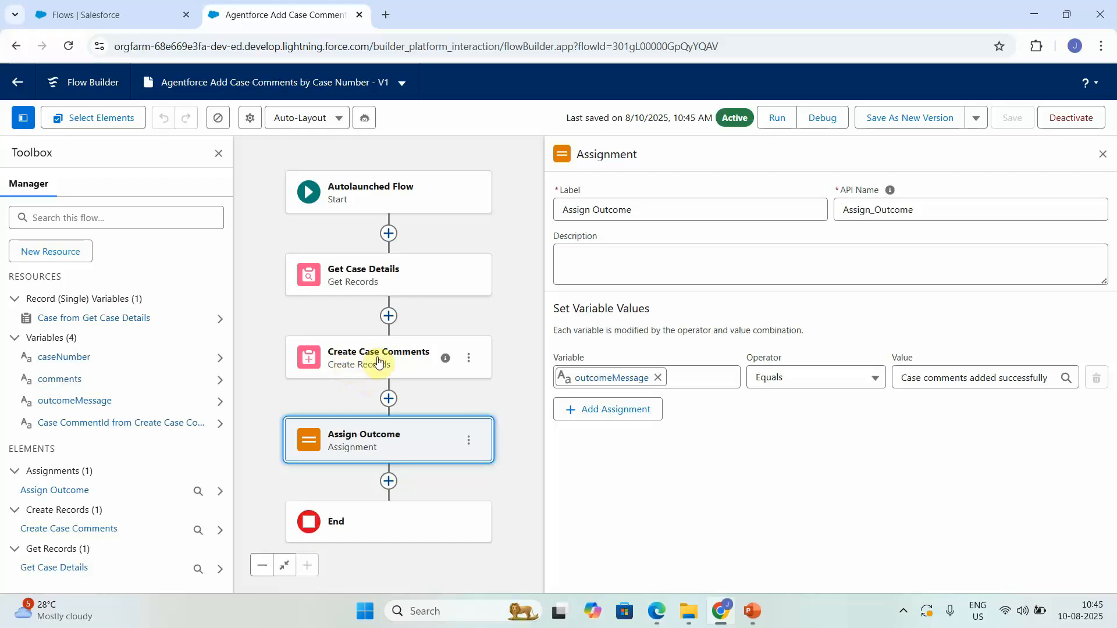
left_click(408, 362)
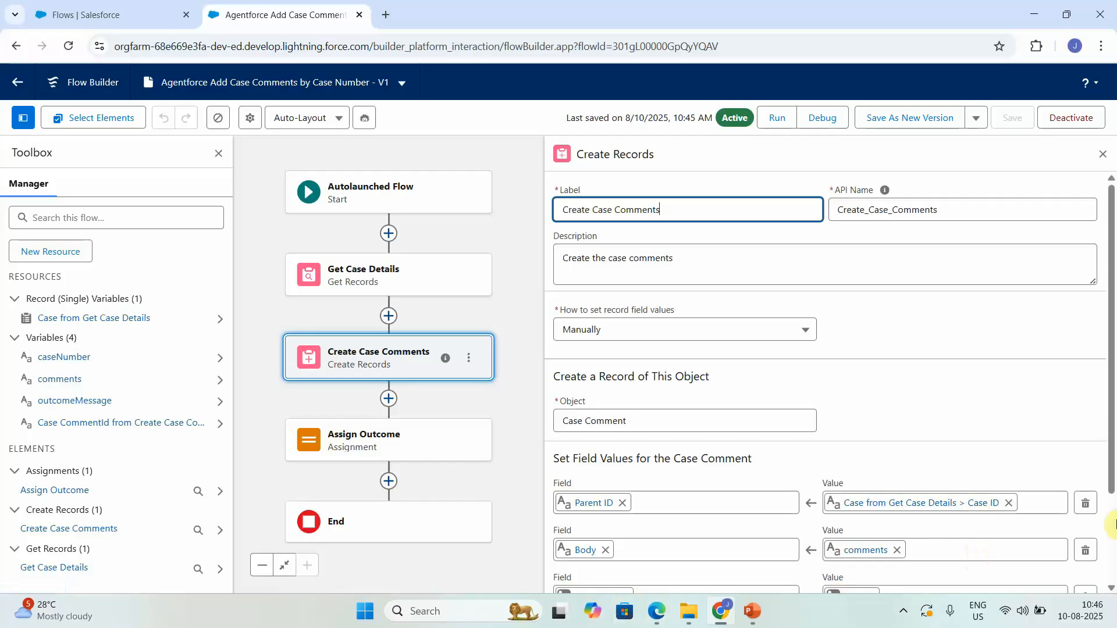
scroll(1114, 524, "down", 2)
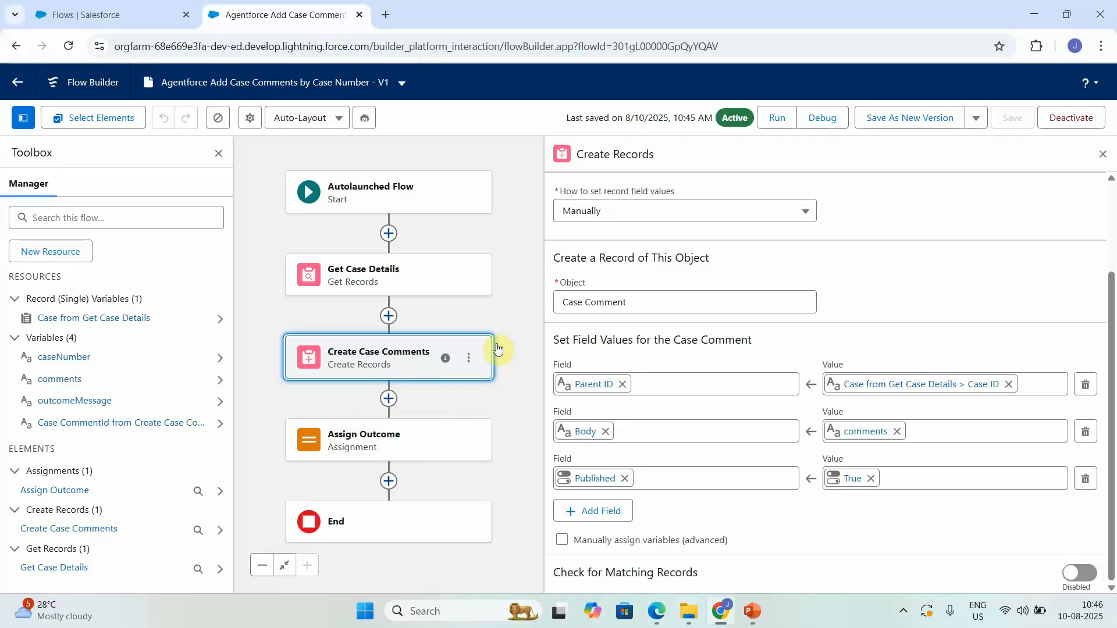
Step: Add a fault path to Create Case Comments with an Assignment setting outcomeMessage to "Case comments addition failed"
left_click(466, 359)
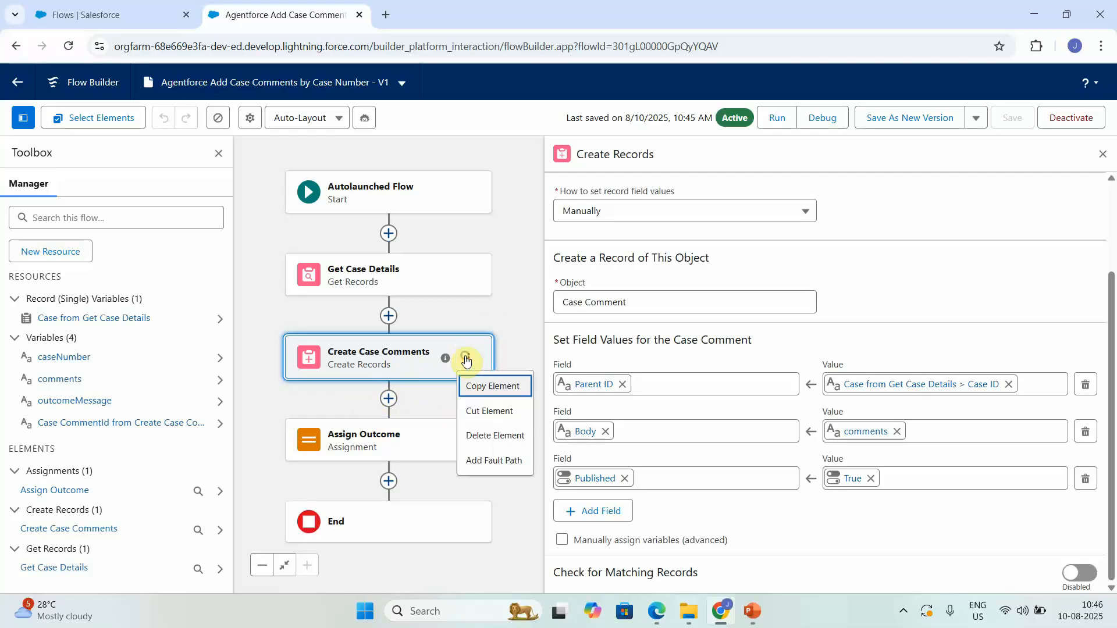
left_click(492, 460)
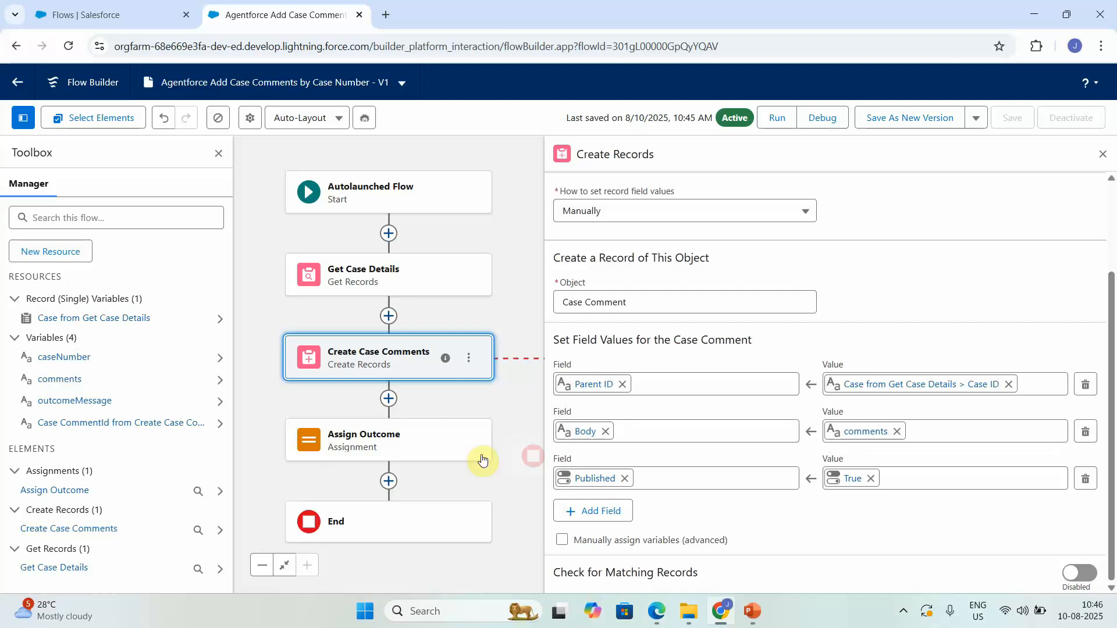
left_click(1102, 155)
left_click(615, 415)
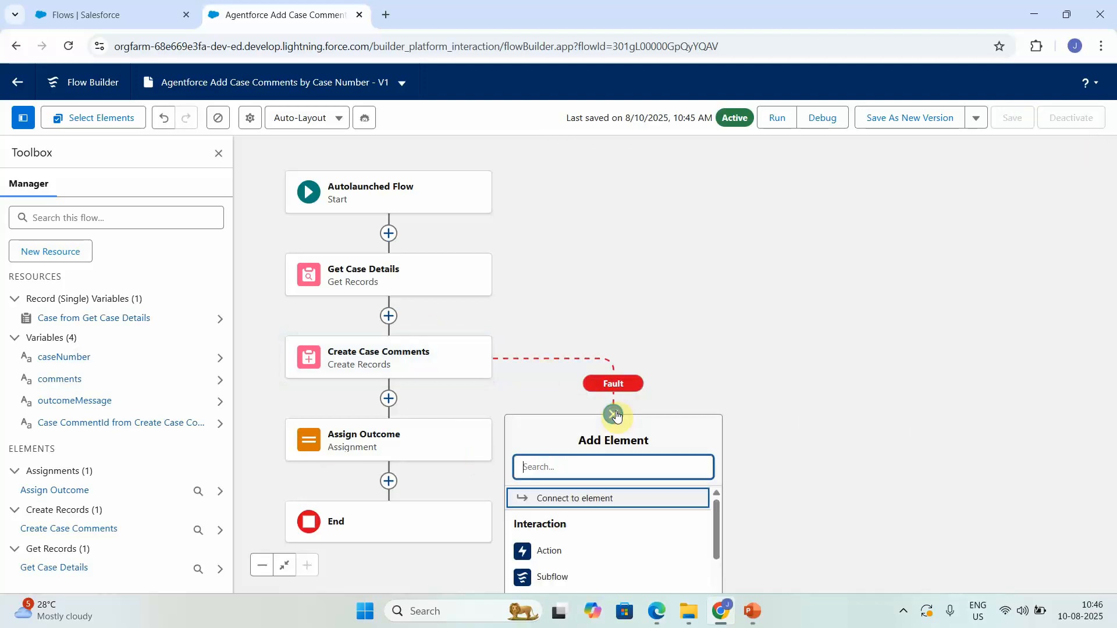
type("ass")
left_click(526, 499)
left_click(634, 387)
type("out")
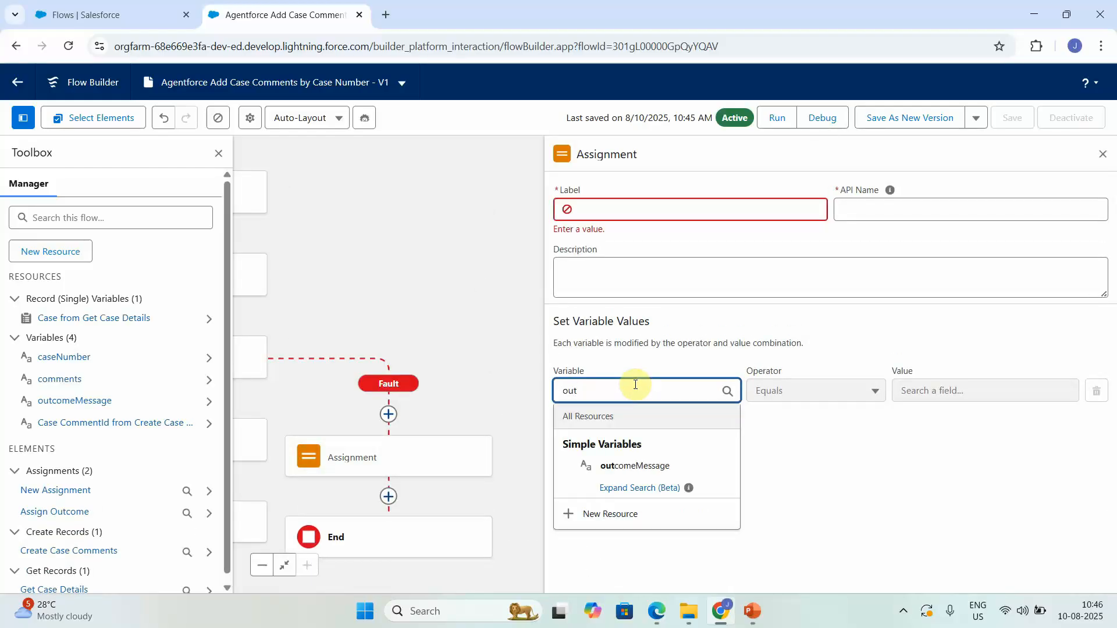
left_click(666, 466)
left_click(938, 386)
type("C")
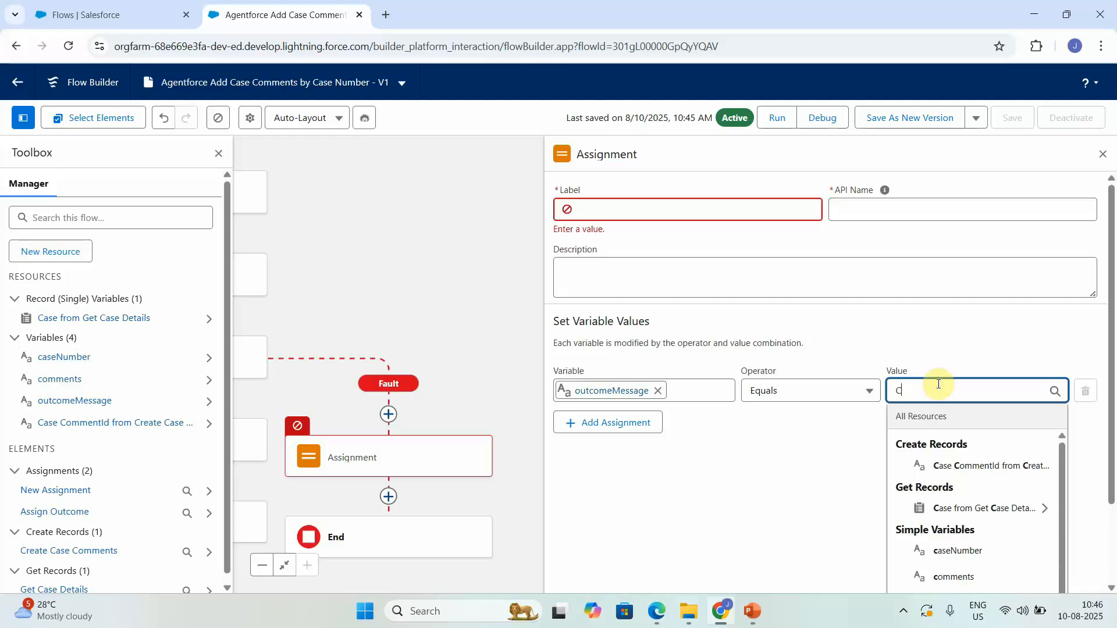
type("ase com")
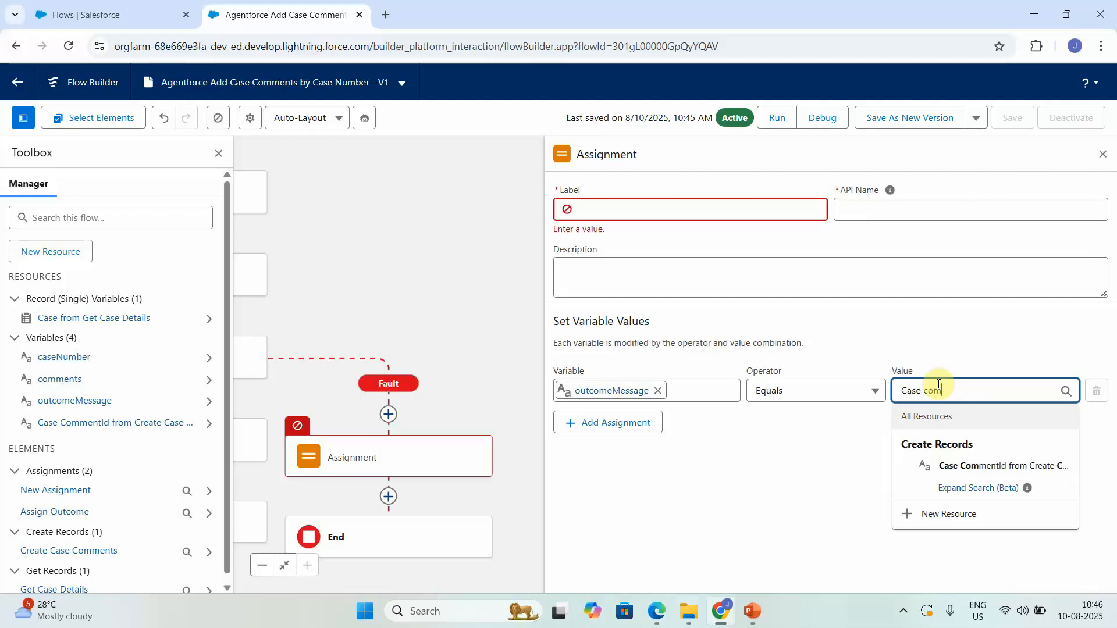
type("ments addition failed")
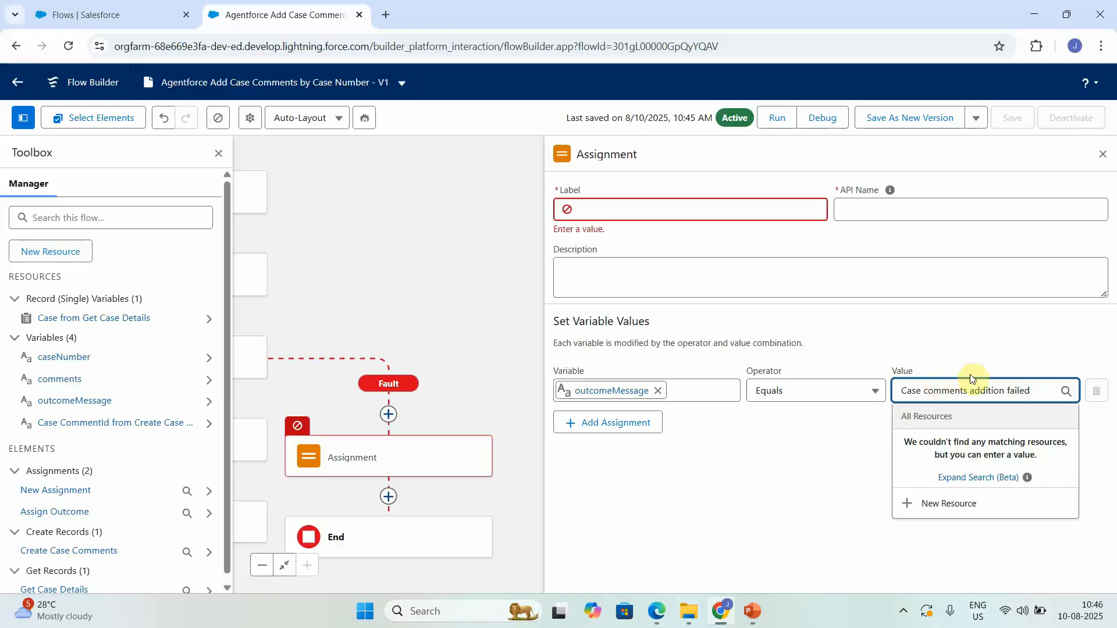
Step: Label the fault assignment Failed Message Assignment, correcting the spelling of its label and API name
left_click(713, 201)
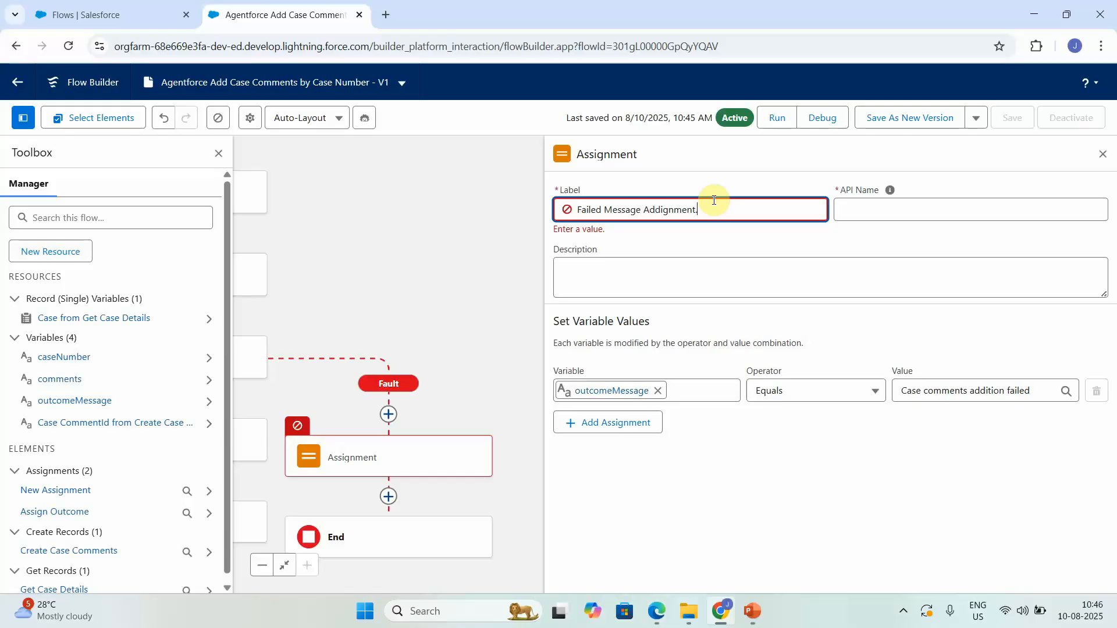
left_click(447, 225)
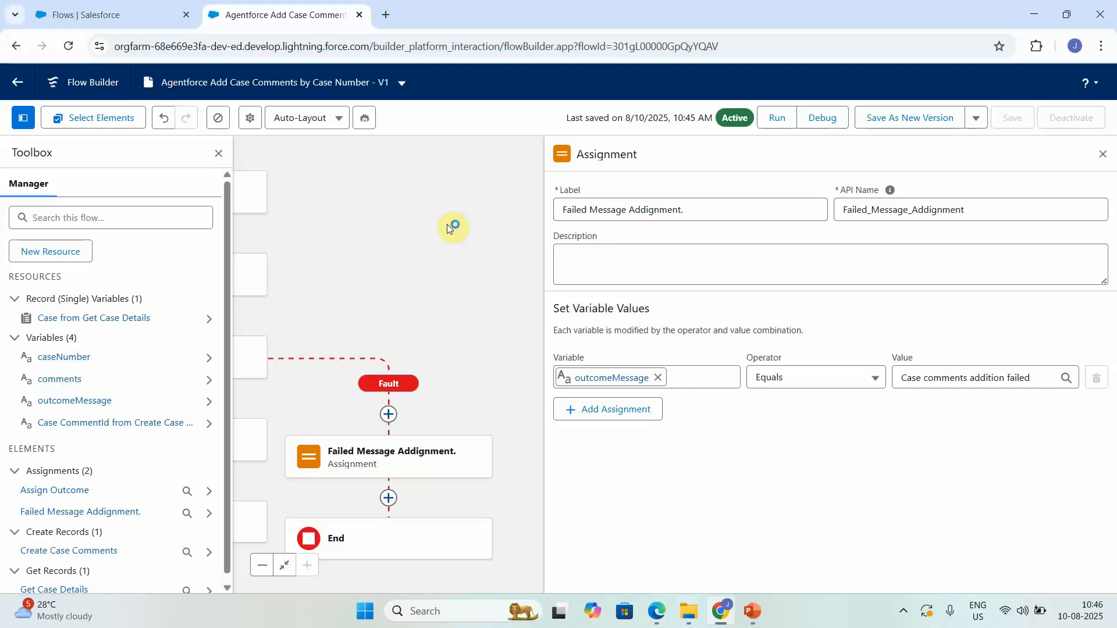
left_click(645, 209)
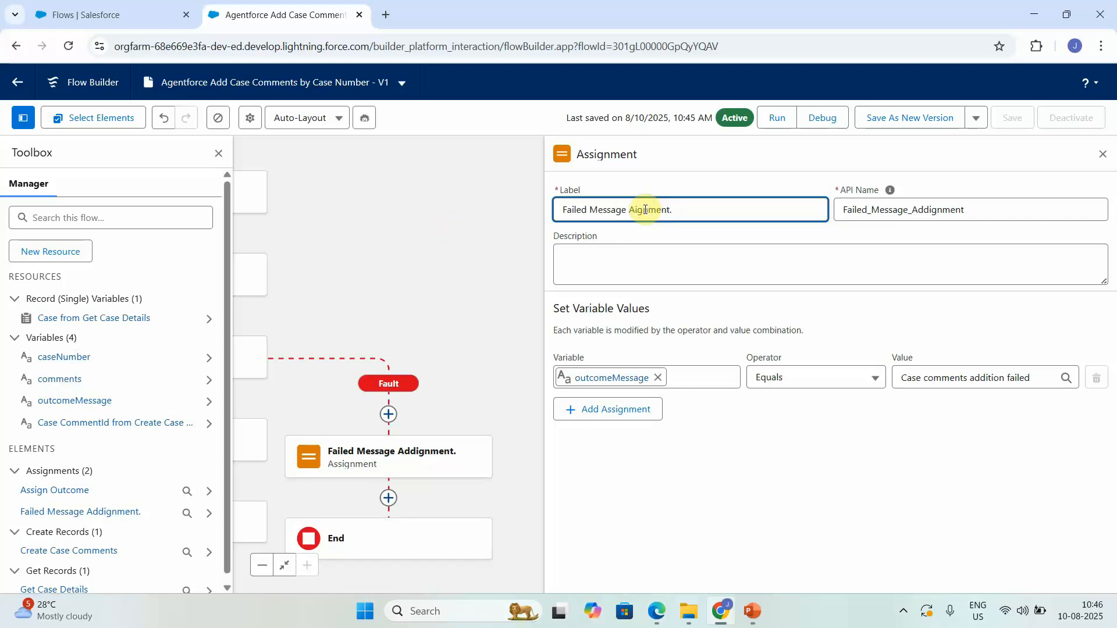
type("ss")
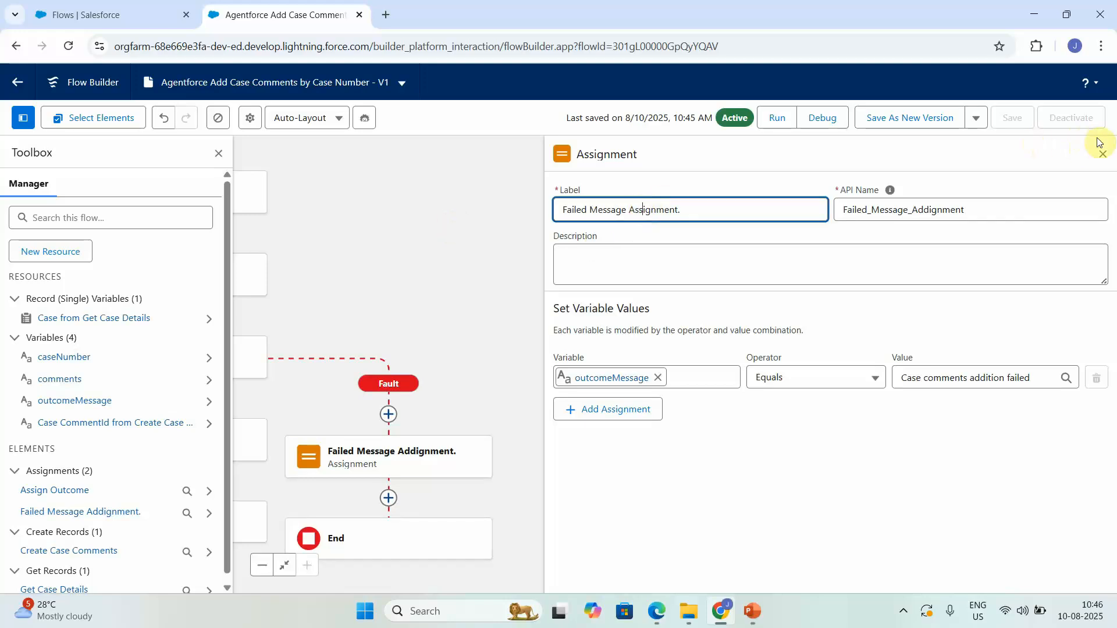
left_click(920, 211)
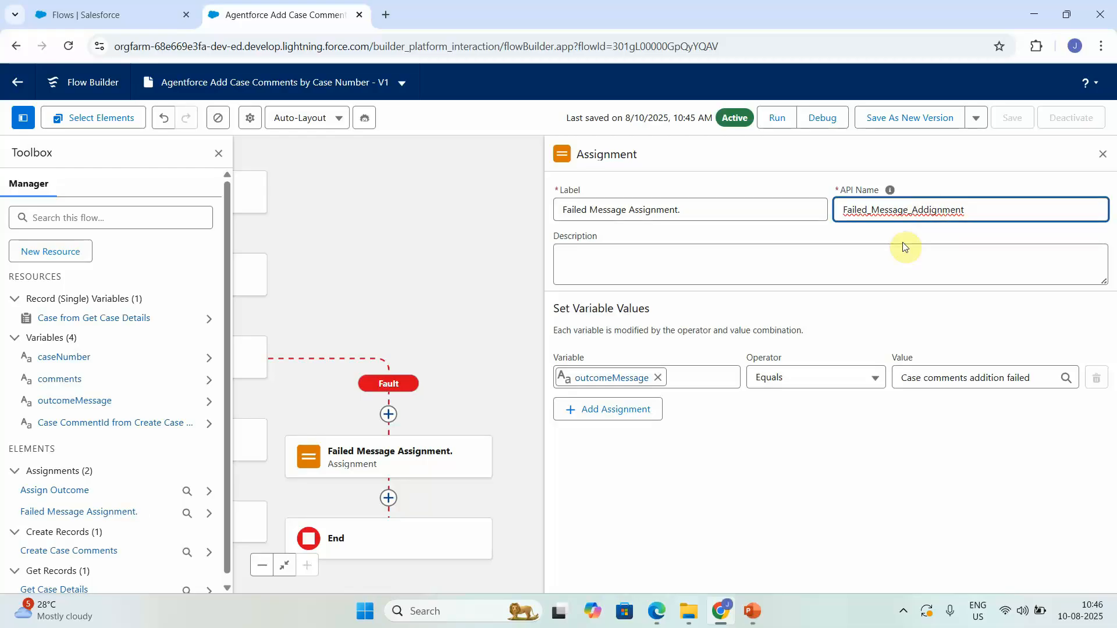
key("BackSpace")
key("BackSpace")
type("ss")
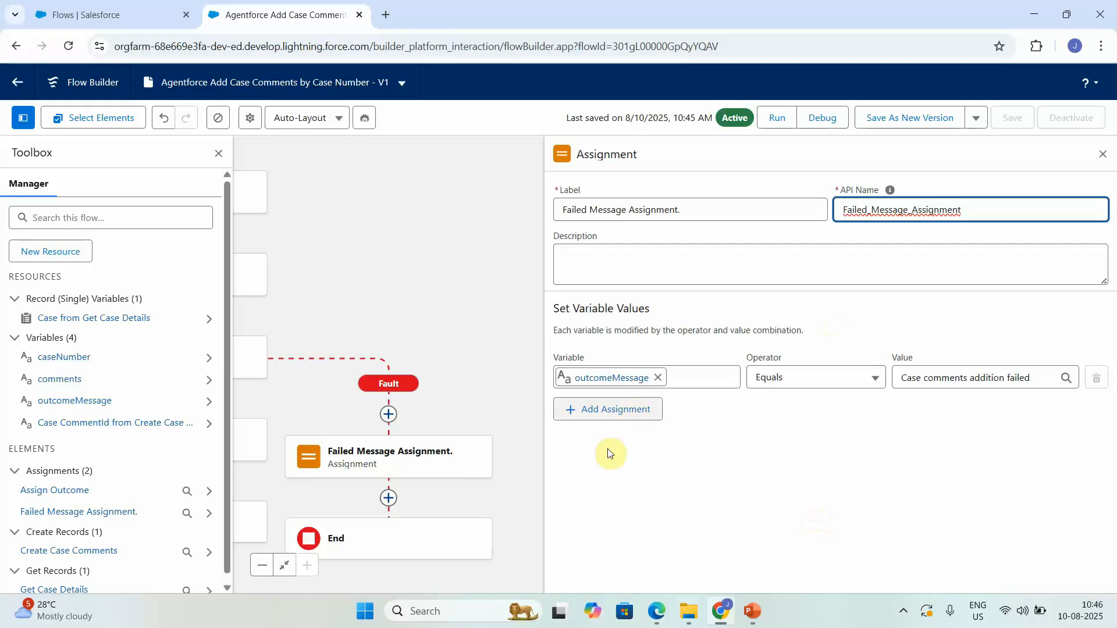
left_click(382, 246)
Step: Save the flow as a new Version 2 and activate it
left_click(906, 118)
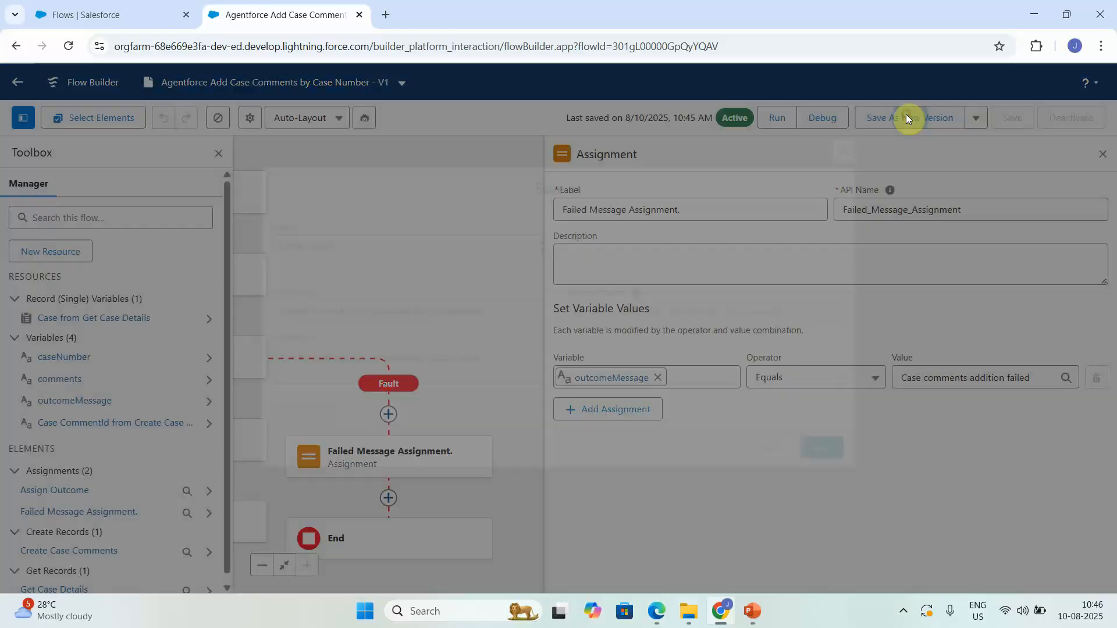
left_click(830, 452)
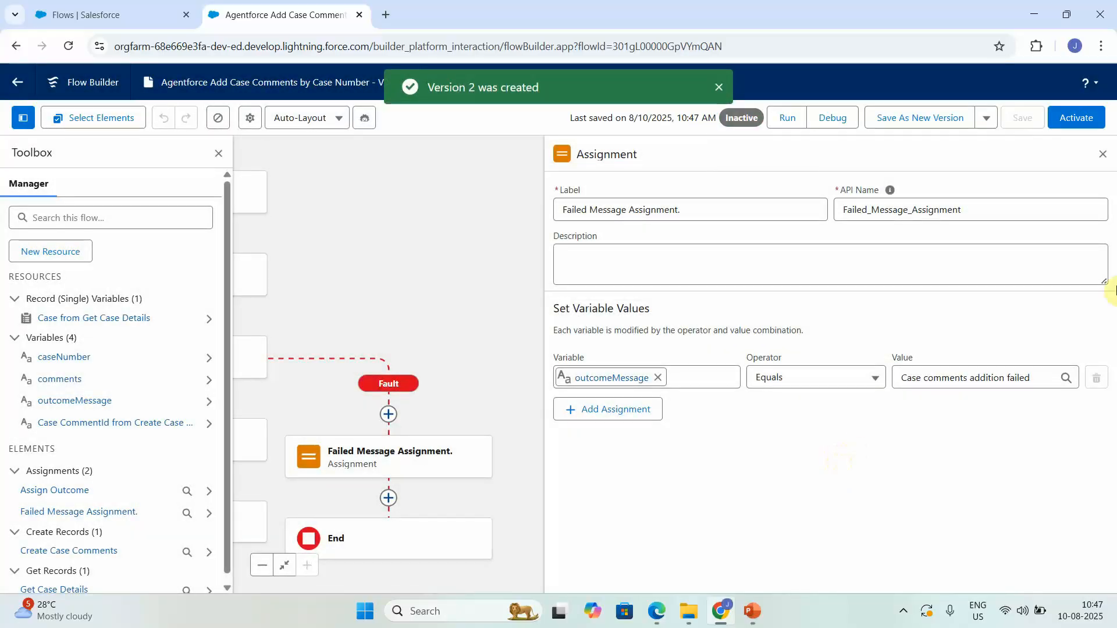
left_click(1072, 111)
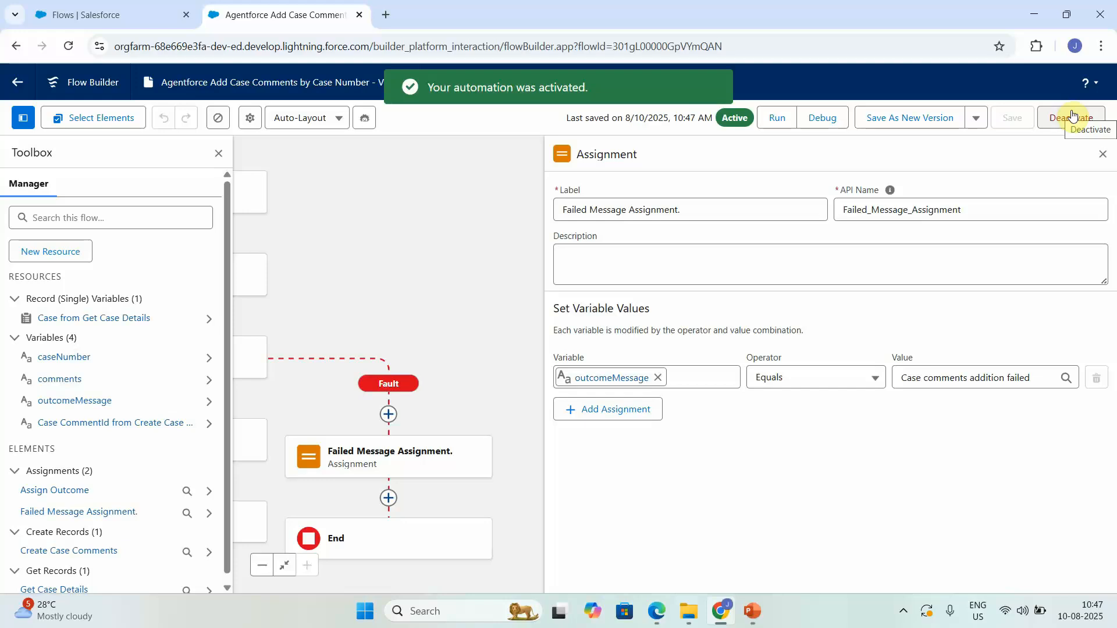
Step: In Setup, search Quick Find for 'agen' and open the Agentforce Agents page
left_click(125, 12)
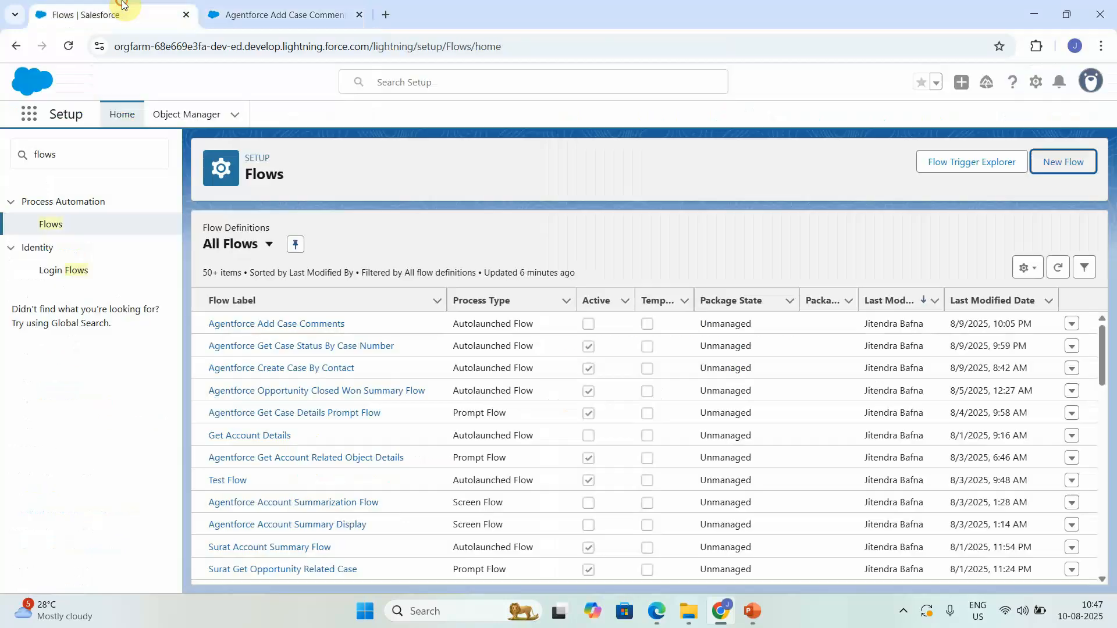
left_click(96, 143)
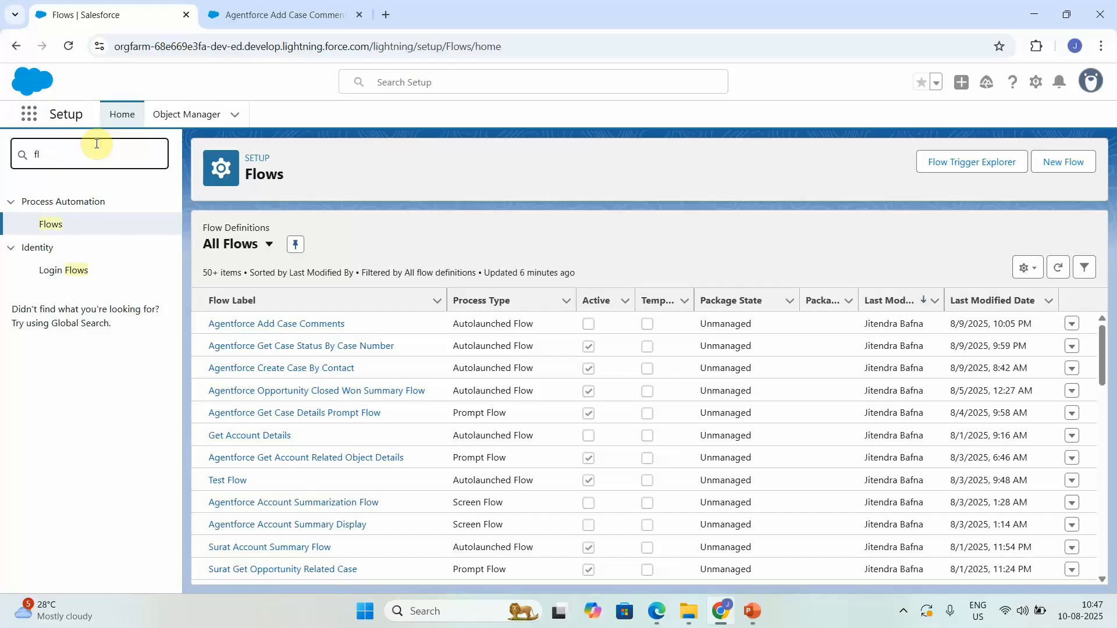
key("BackSpace")
key("BackSpace")
key("BackSpace")
type("a")
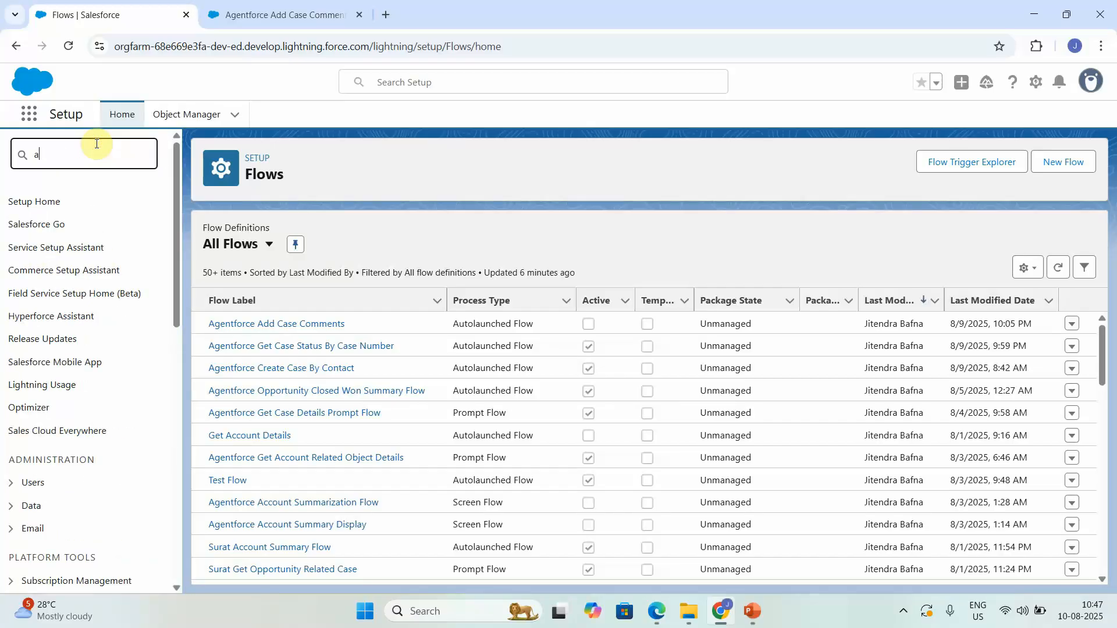
type("gen")
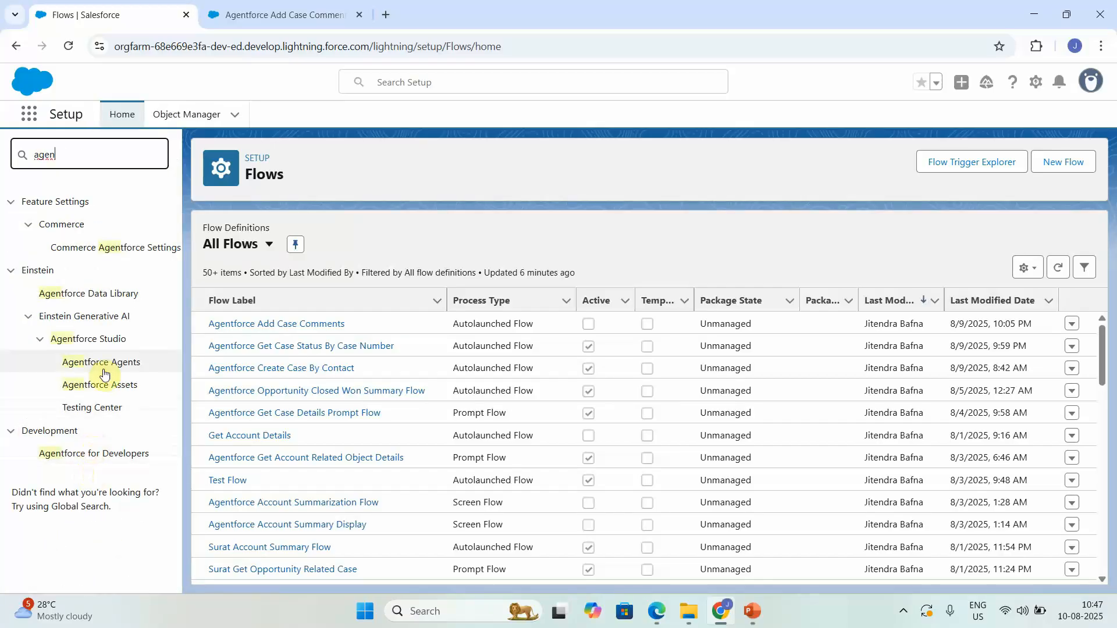
left_click(124, 369)
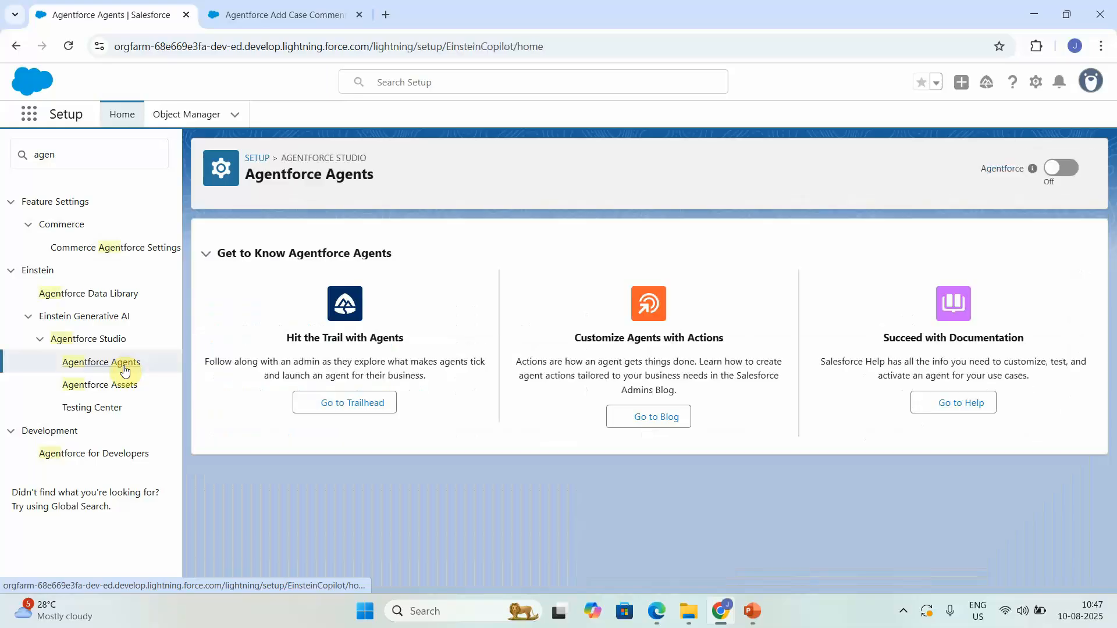
Step: Open Esso Service Agent in Agentforce Builder and close the leftover flow tab
scroll(1098, 540, "down", 1)
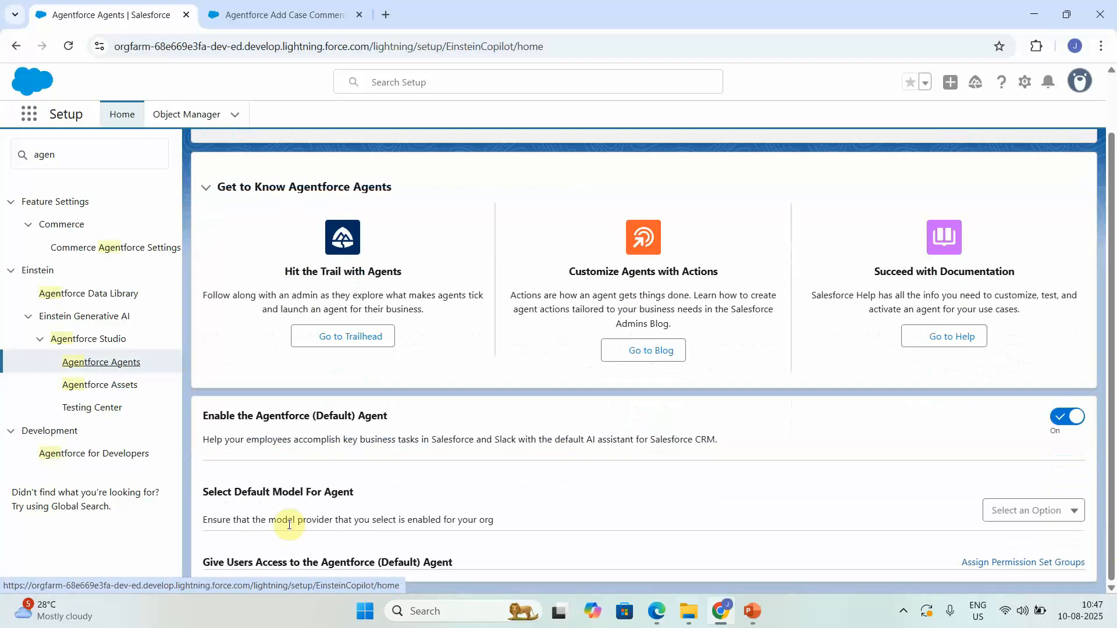
scroll(411, 557, "down", 2)
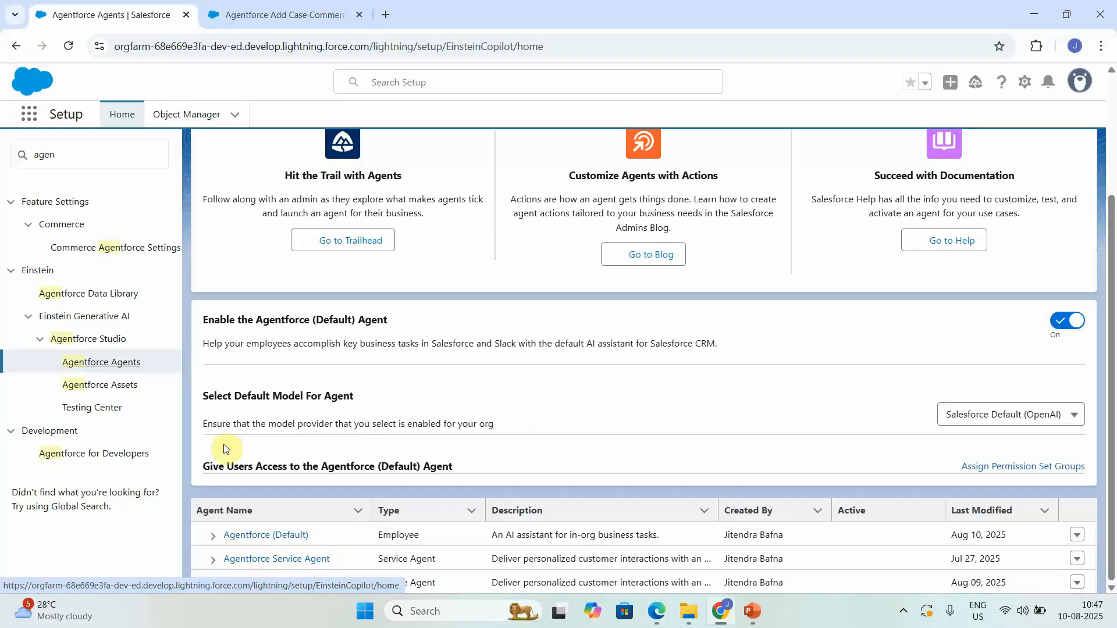
left_click(269, 582)
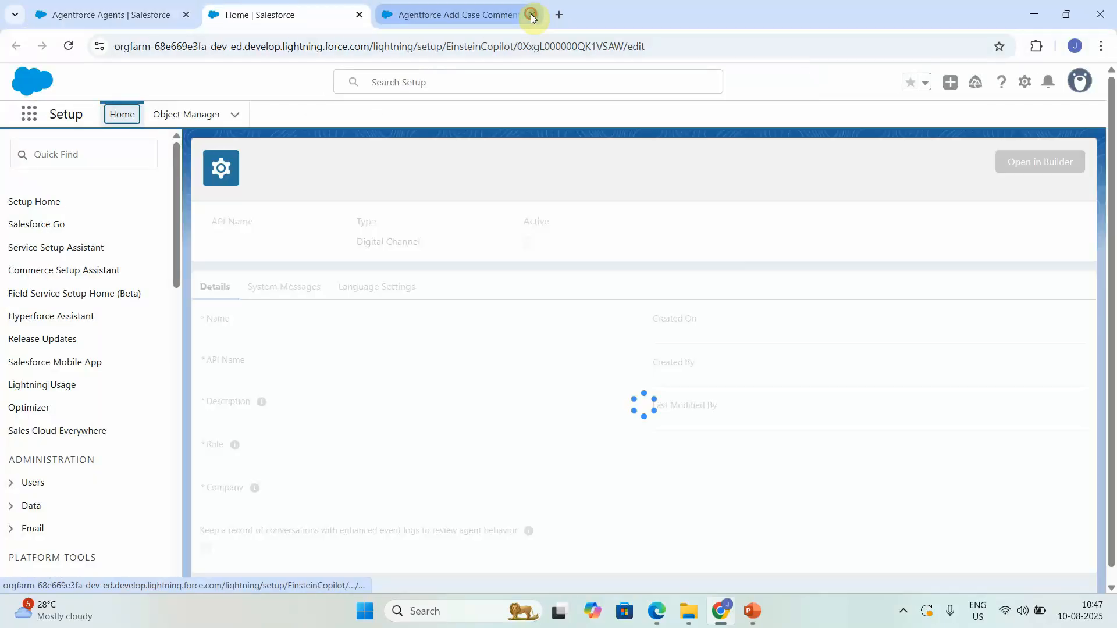
left_click(532, 14)
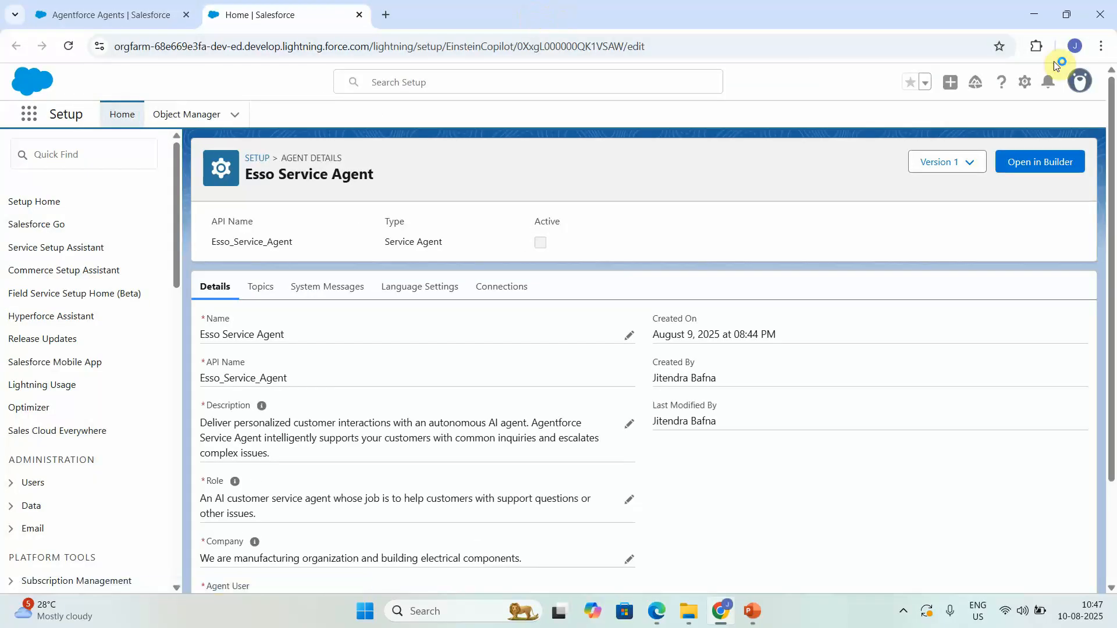
left_click(1013, 161)
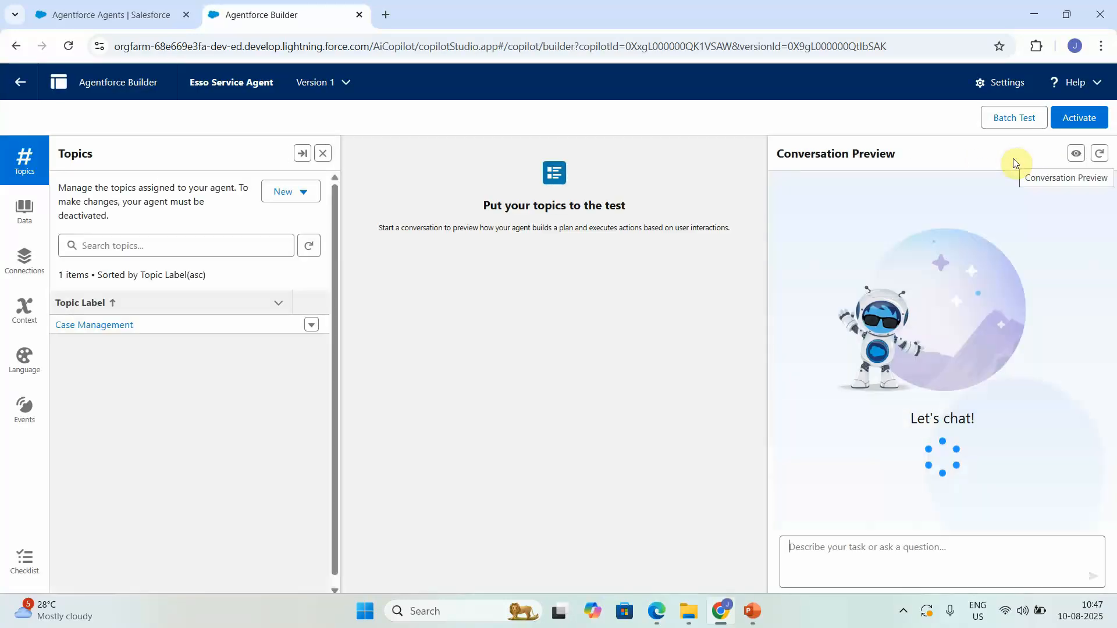
Step: Ask the preview agent 'Get the status of case 00001030', which returns New
left_click(861, 559)
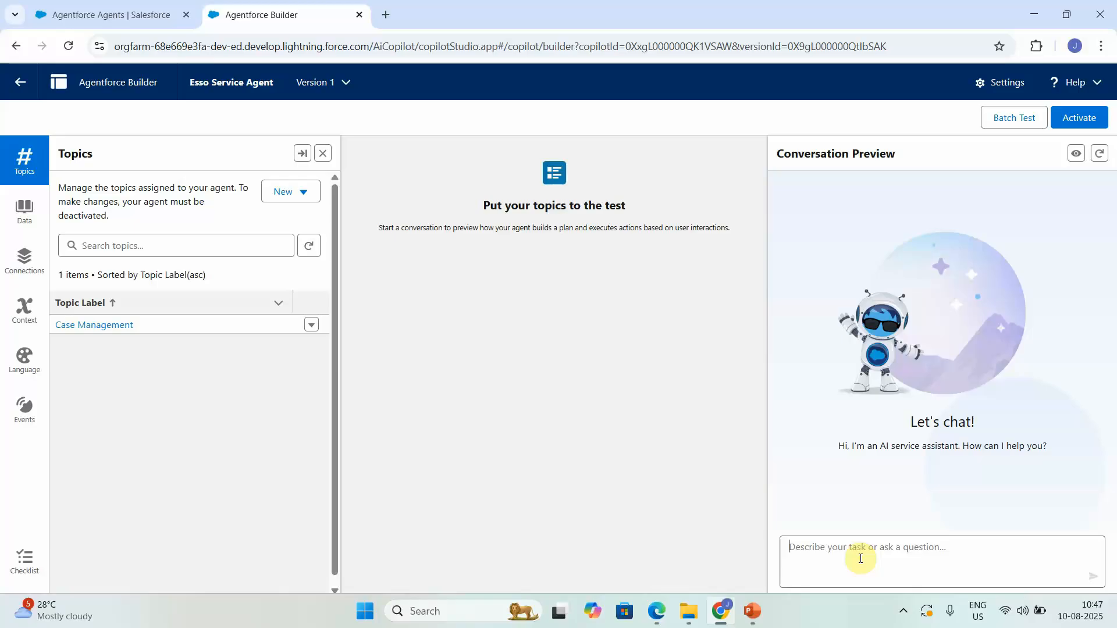
type("W")
key("BackSpace")
type("Get the status of case 000")
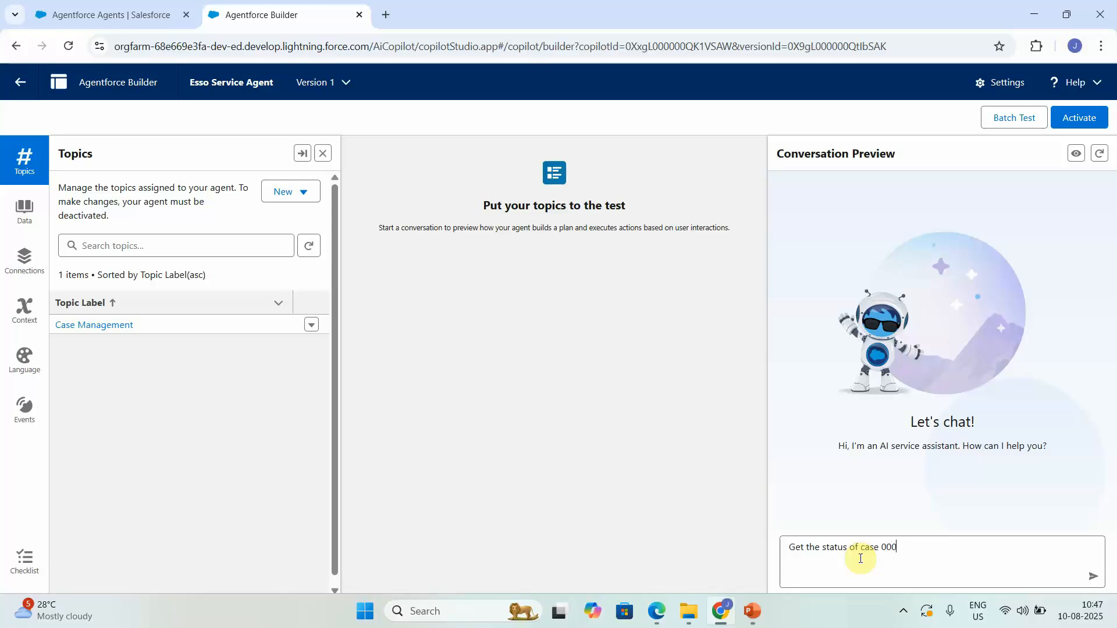
type("01030")
key("Return")
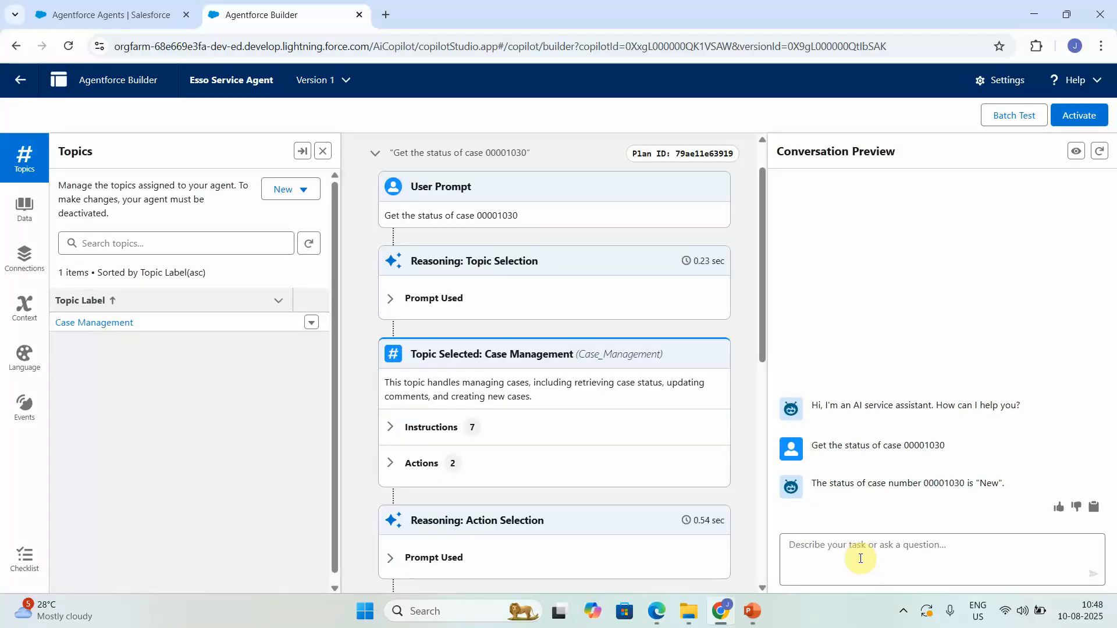
Step: Start a new Case Management agent action referencing the Agentforce Add Case Comments by Case Number flow
left_click(125, 331)
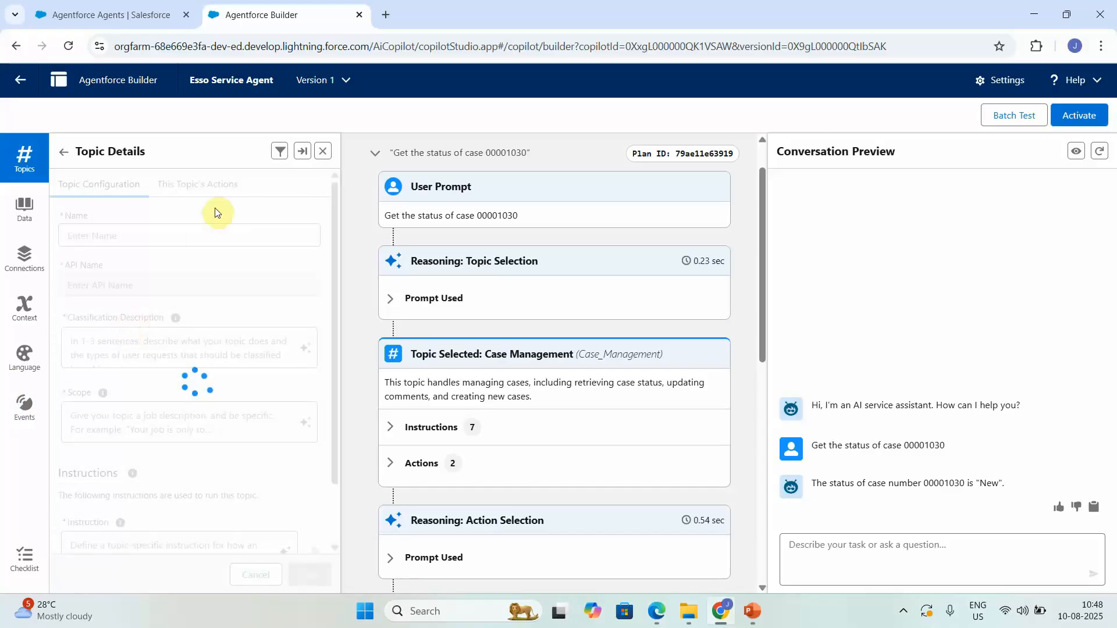
left_click(224, 192)
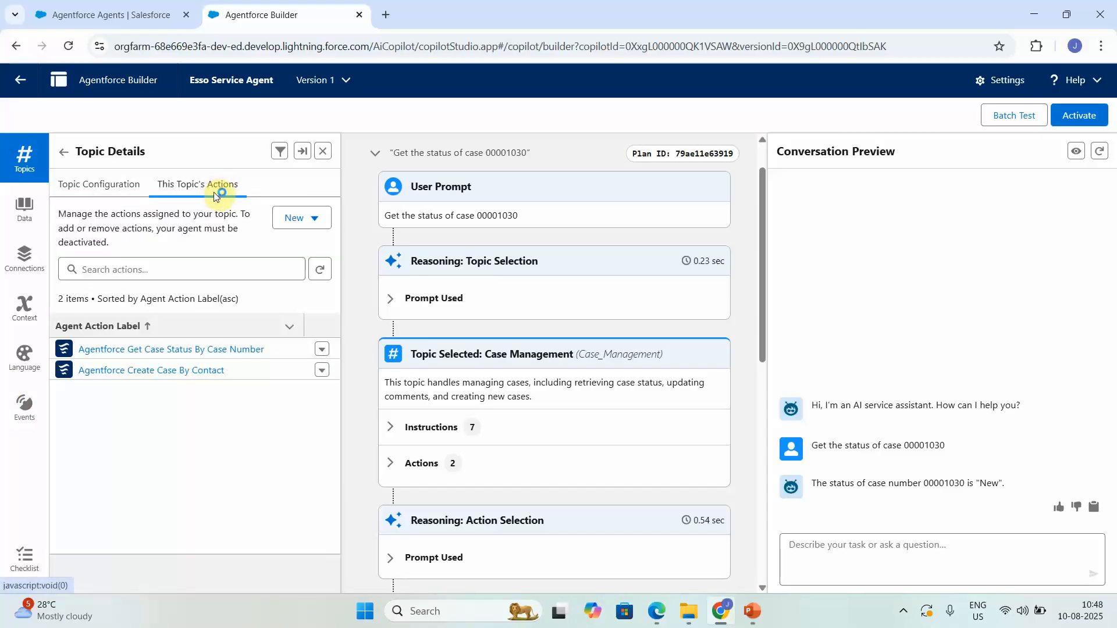
left_click(276, 218)
left_click(295, 243)
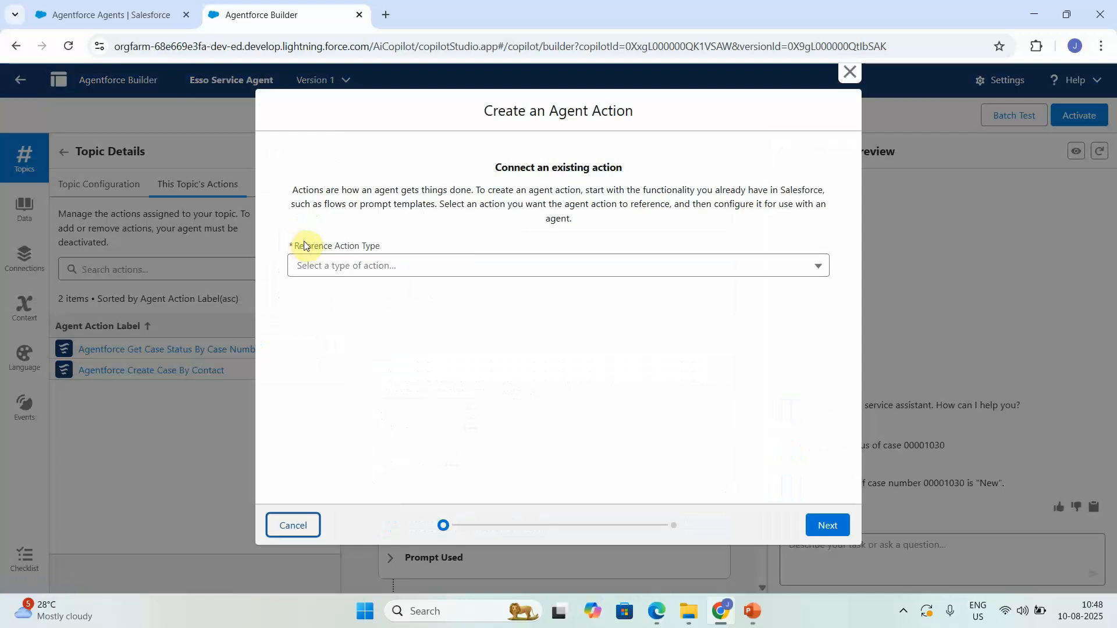
left_click(327, 263)
left_click(337, 343)
left_click(348, 313)
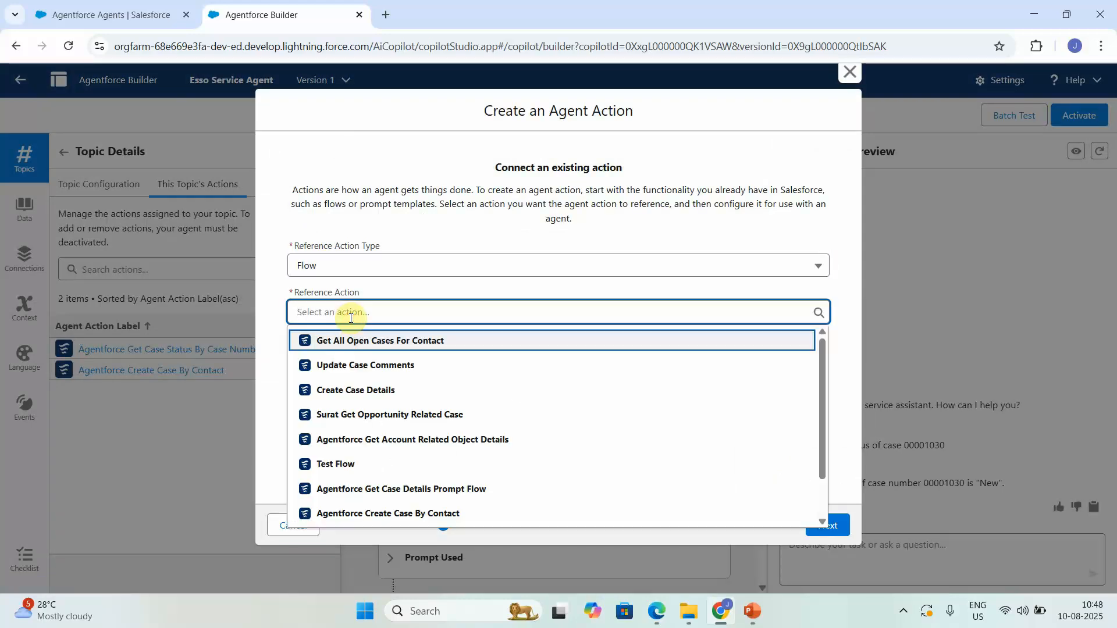
left_click(824, 507)
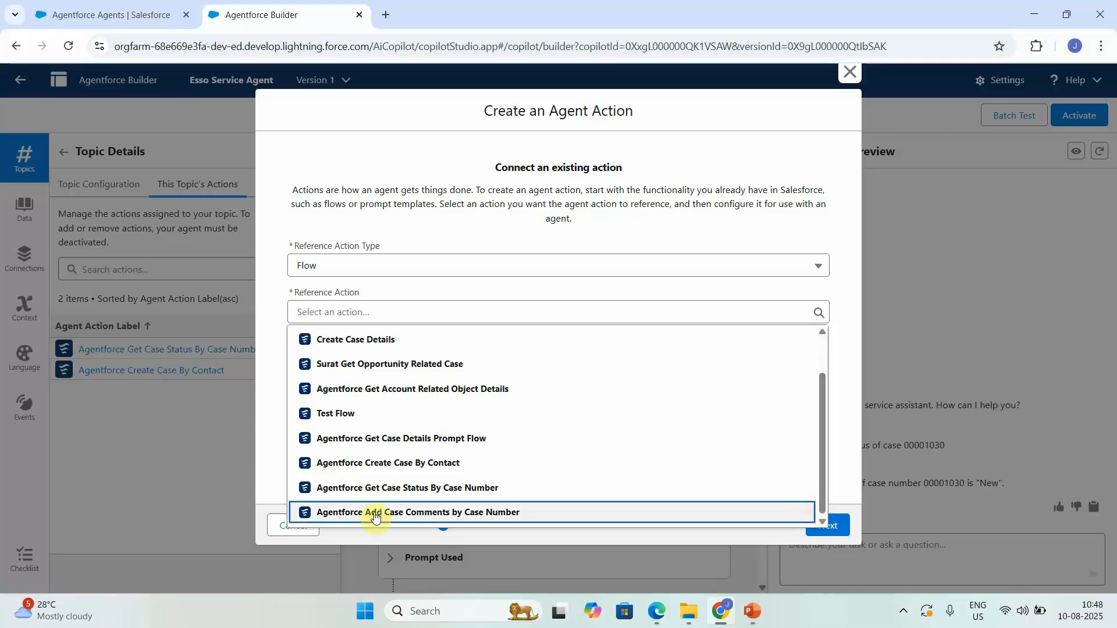
left_click(472, 514)
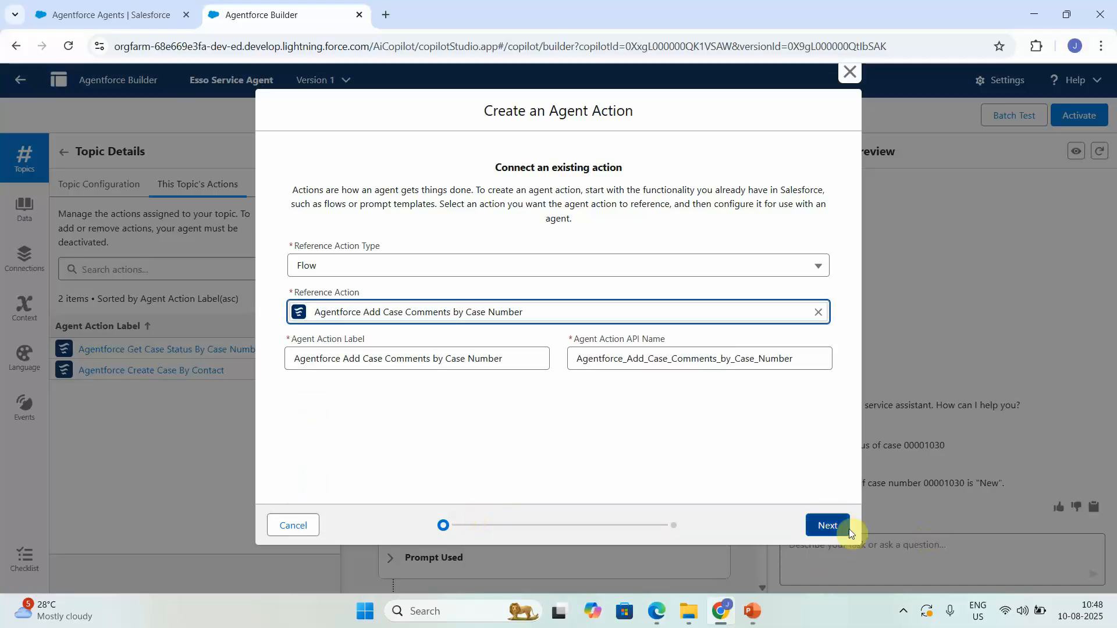
left_click(815, 525)
Step: Set loading text 'Adding case comment', require caseNumber and comments from the user, show the outcome message, and finish
left_click(302, 453)
type("Addin")
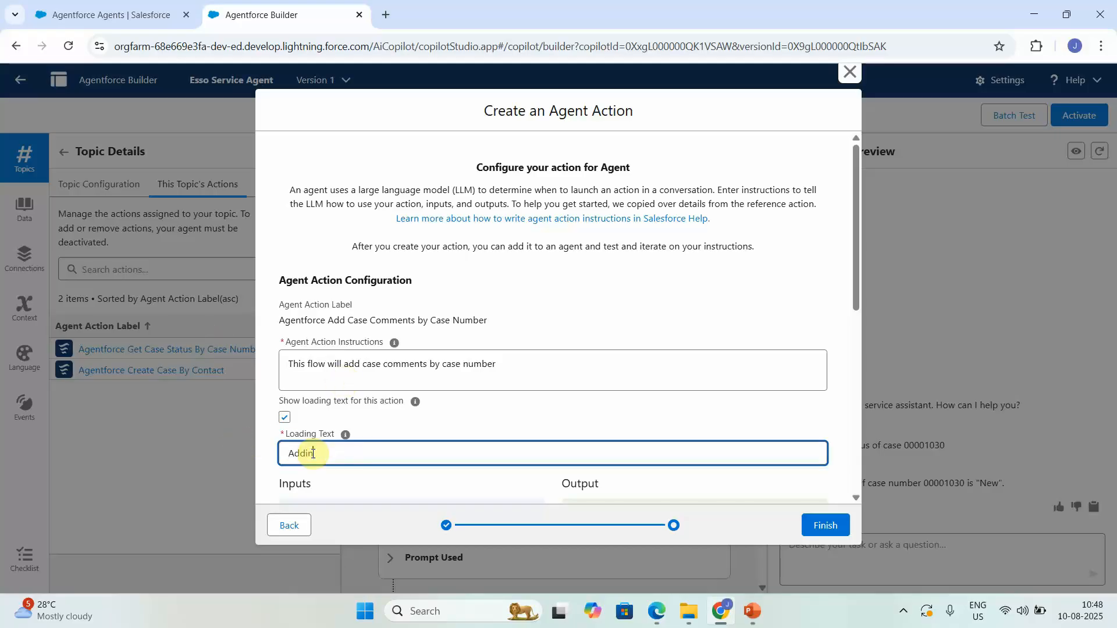
type("g case comments...")
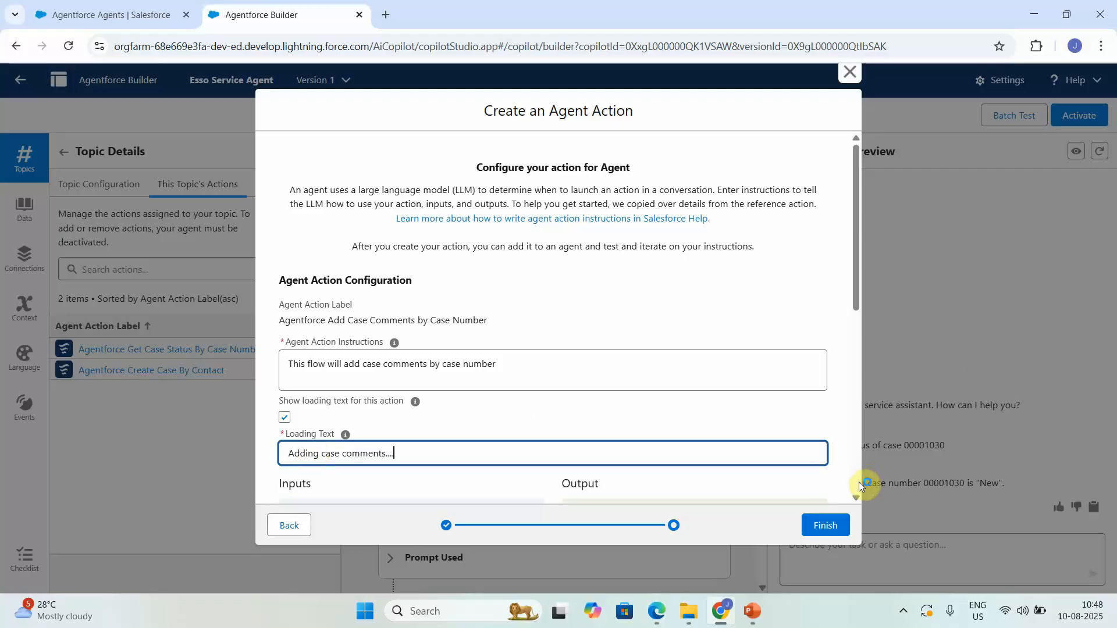
scroll(859, 478, "down", 5)
left_click(290, 334)
left_click(288, 353)
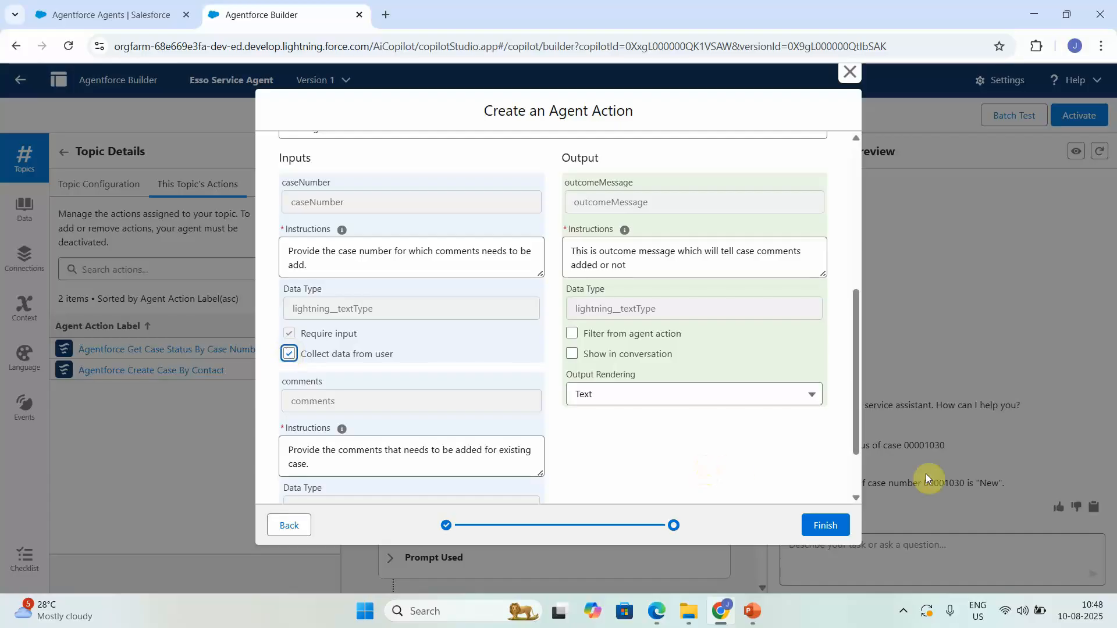
scroll(855, 484, "down", 2)
left_click(289, 454)
left_click(288, 475)
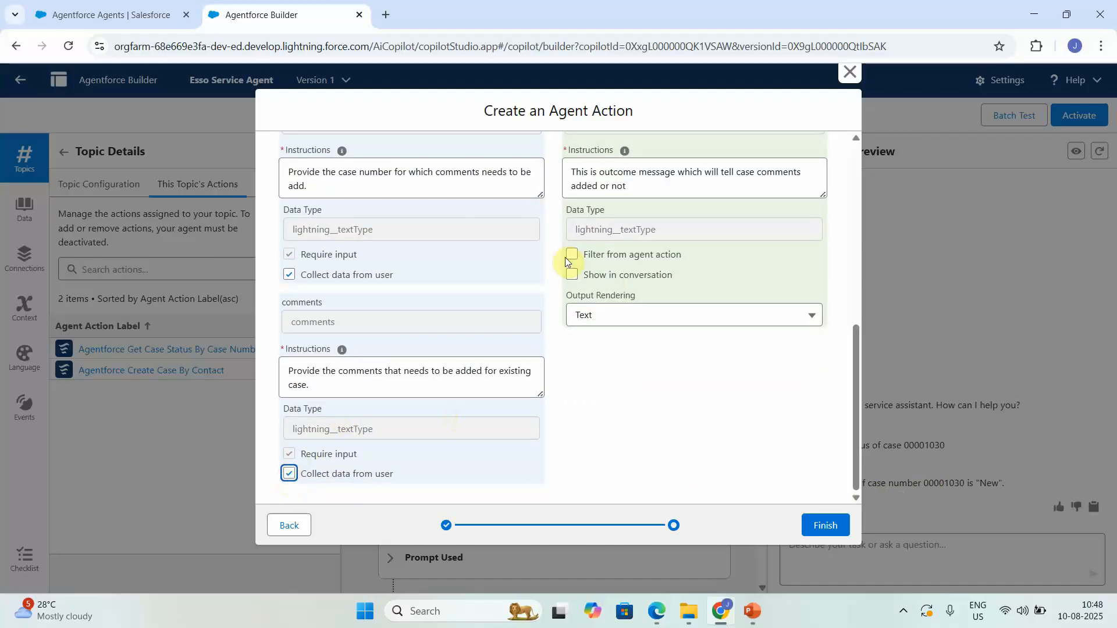
left_click(572, 275)
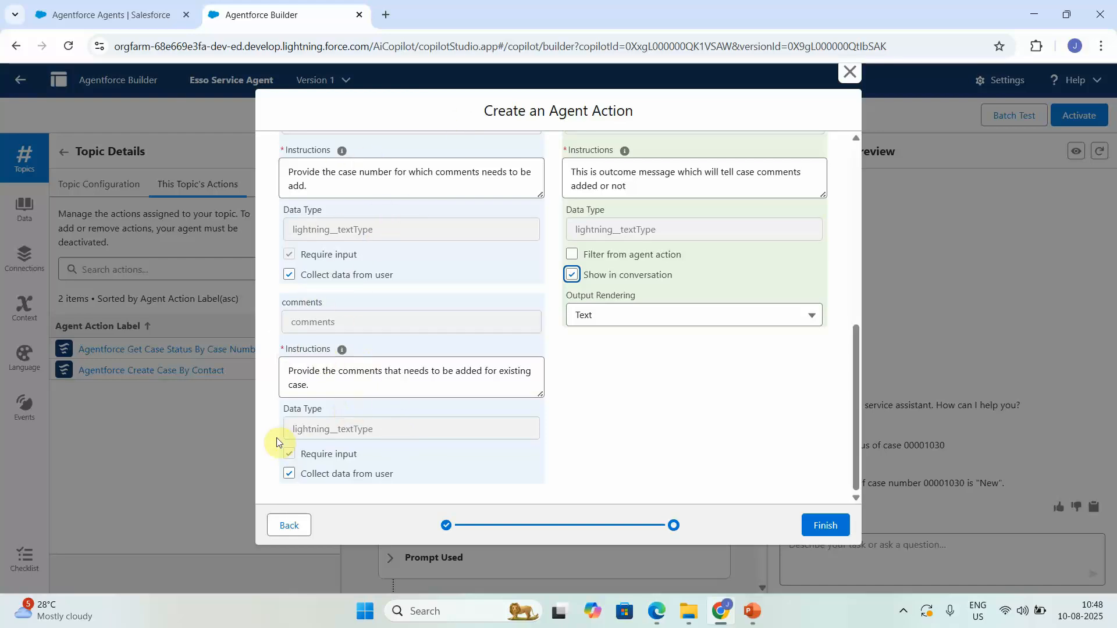
scroll(857, 294, "up", 5)
left_click(857, 466)
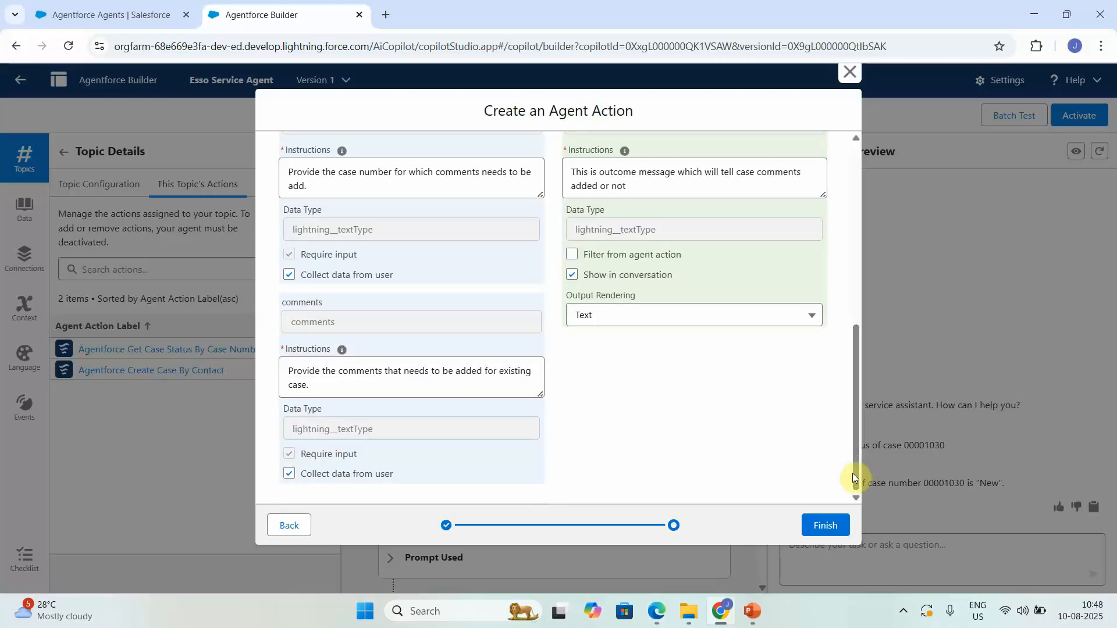
left_click(834, 525)
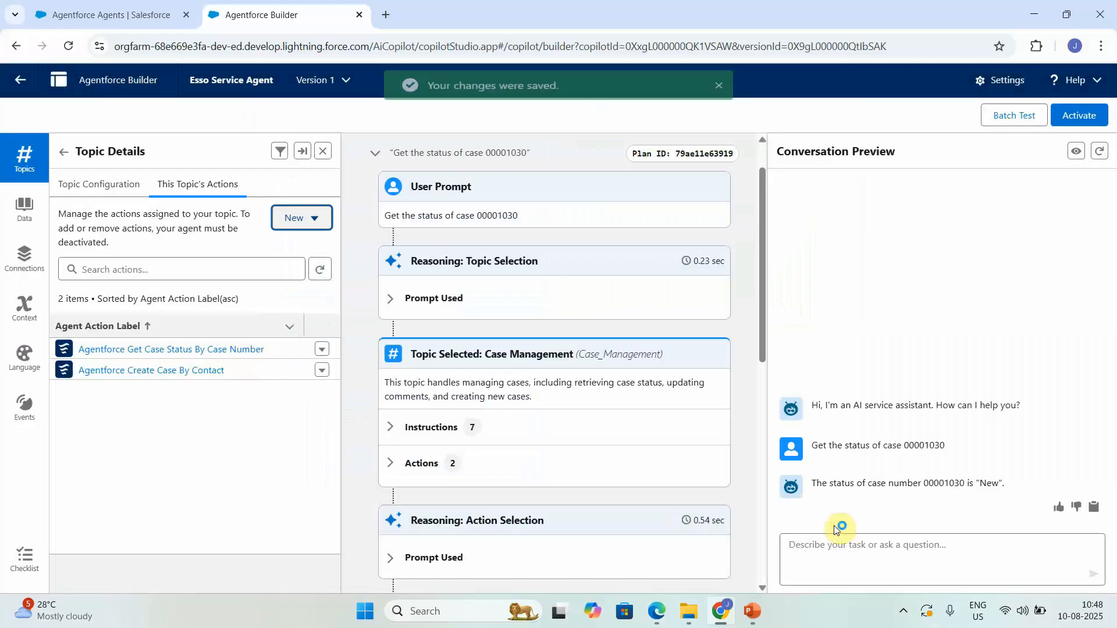
Step: Add a topic instruction to add case comments and ask the user for the case number
left_click(102, 187)
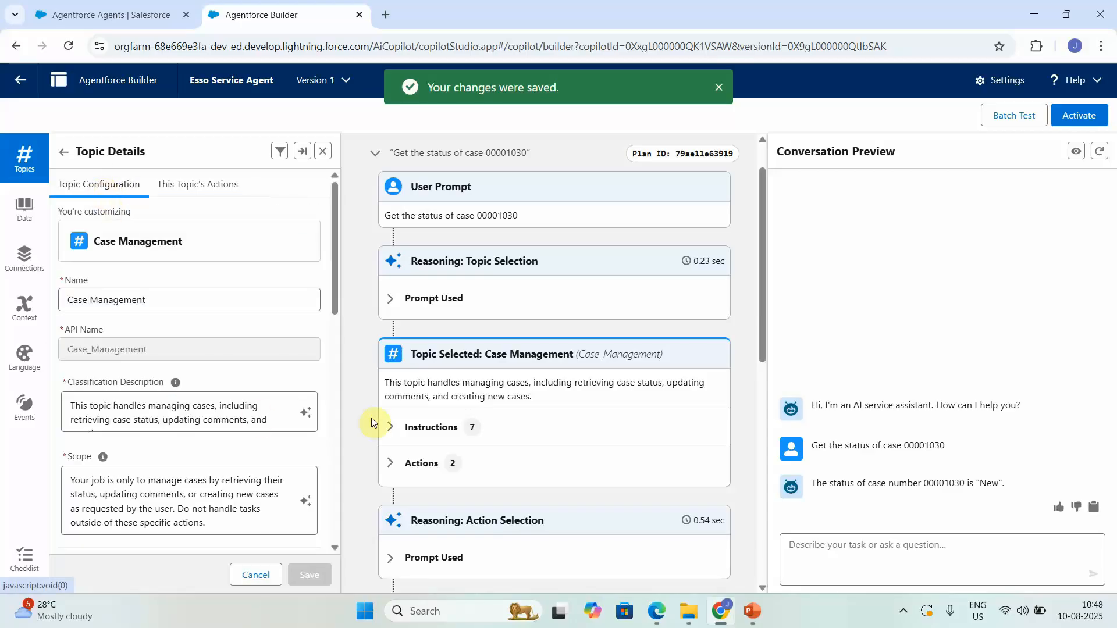
left_click(336, 474)
left_click(337, 475)
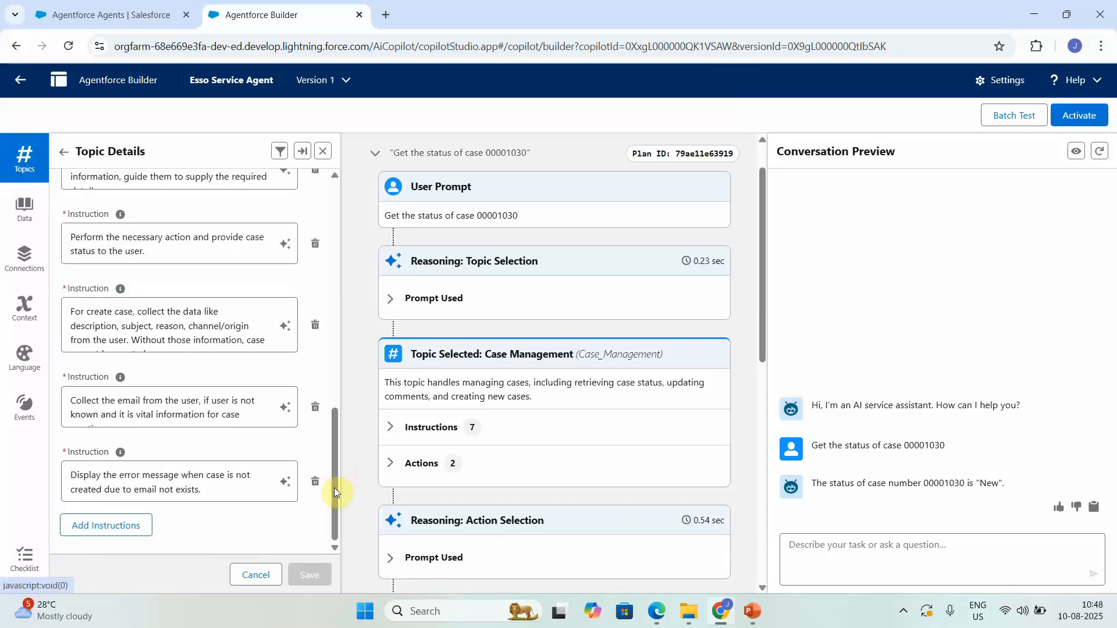
left_click(103, 525)
left_click(336, 537)
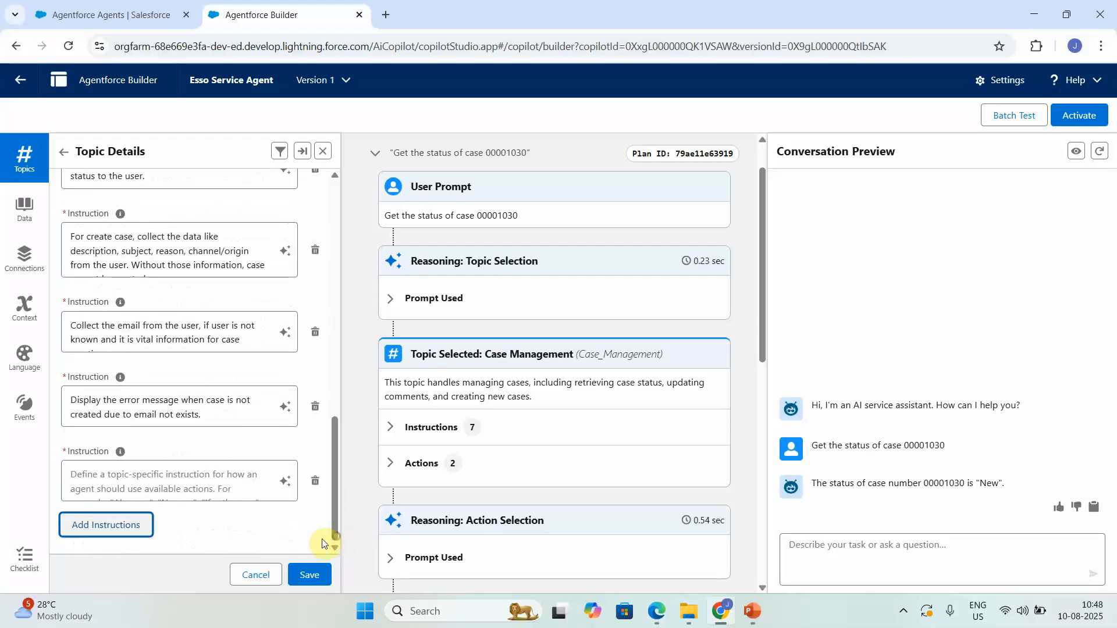
left_click(143, 487)
type("Ad")
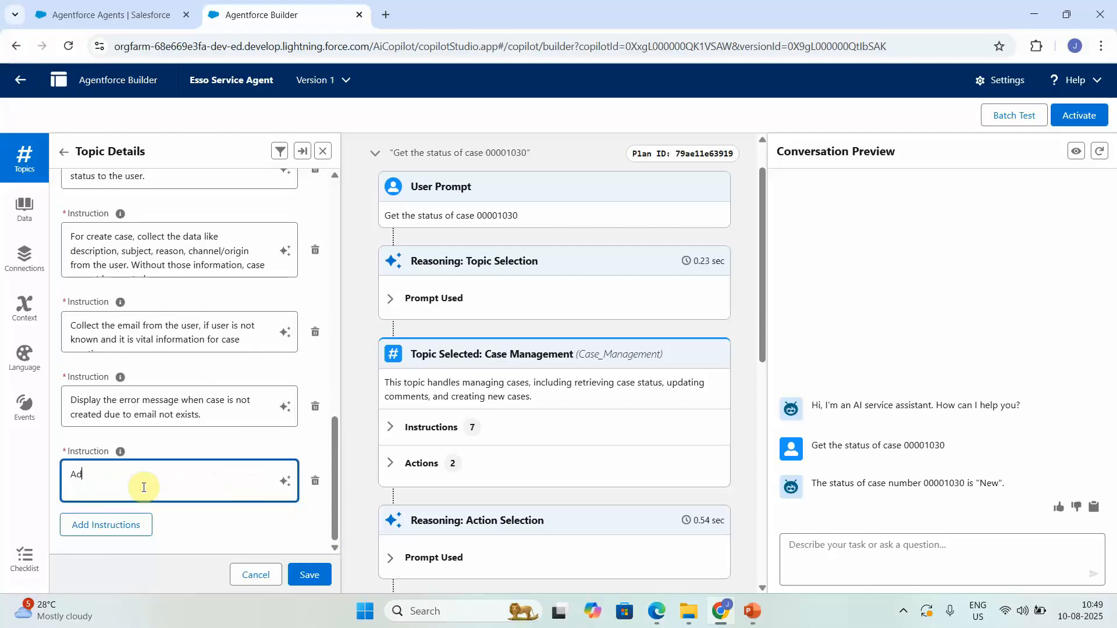
type("d the case comments")
type("and")
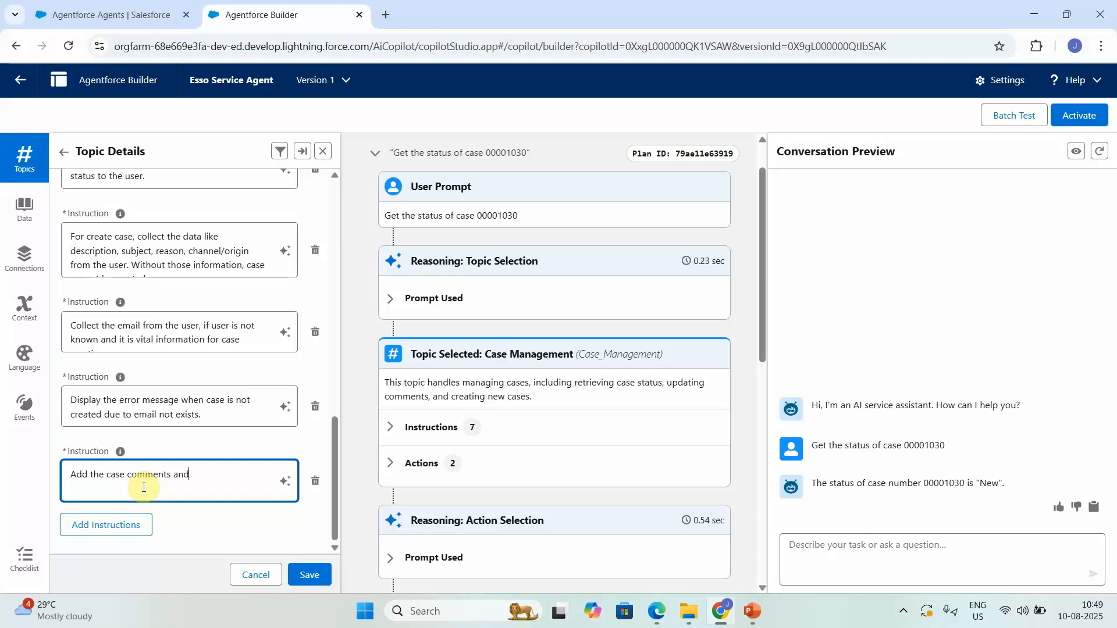
type(" ask user for the case number for adding the case comments")
left_click(84, 525)
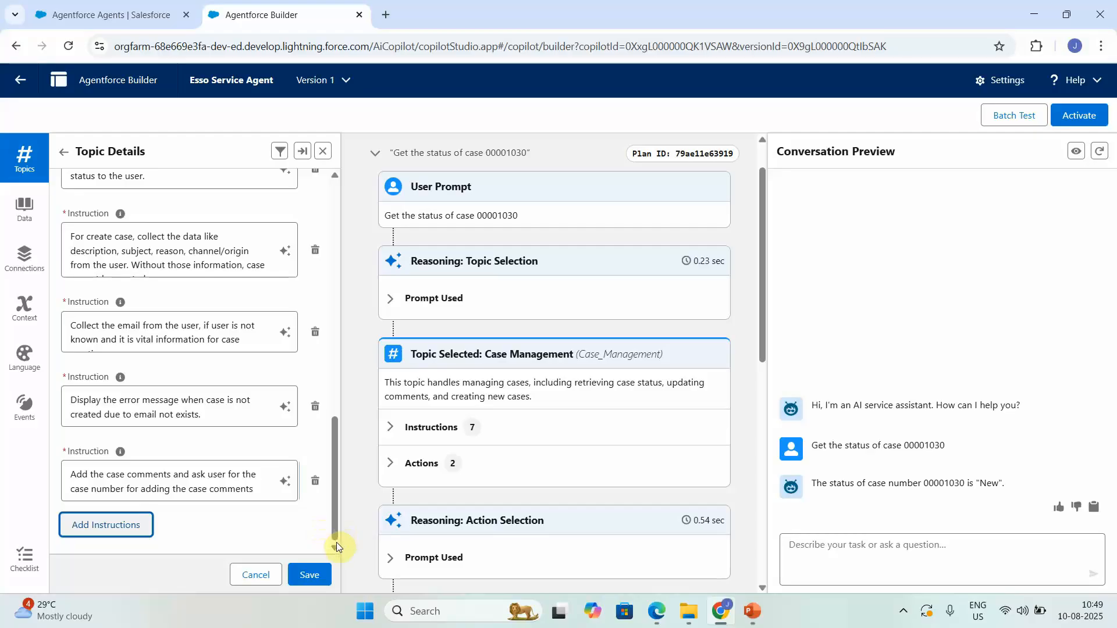
Step: Add an instruction to provide an outcome message on whether comments were added, fix 'outcomme', and save
left_click(94, 525)
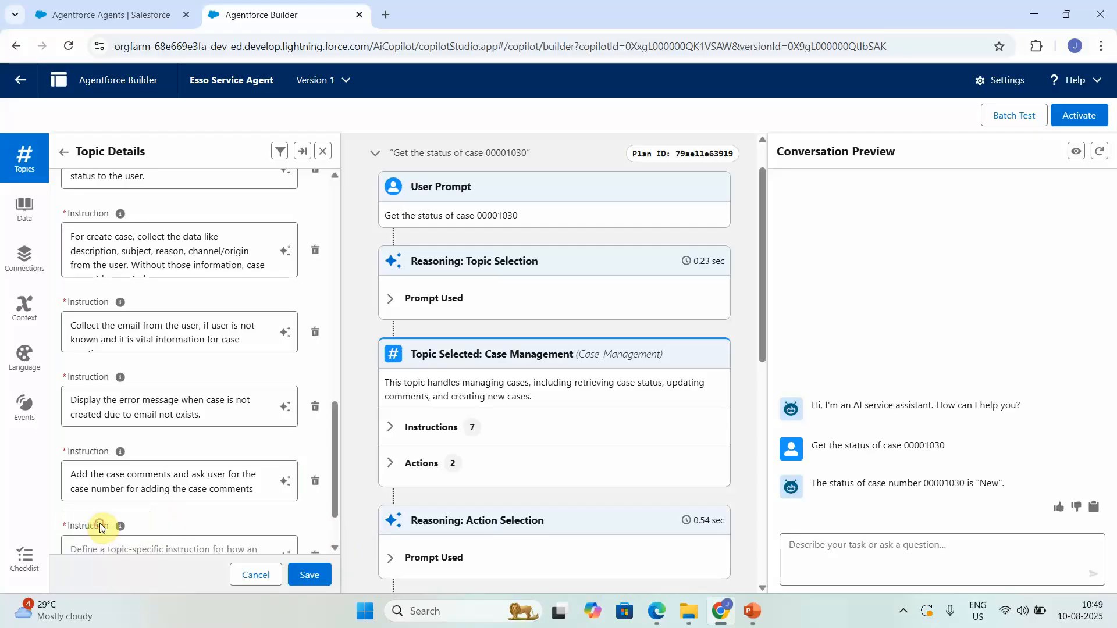
scroll(334, 533, "down", 2)
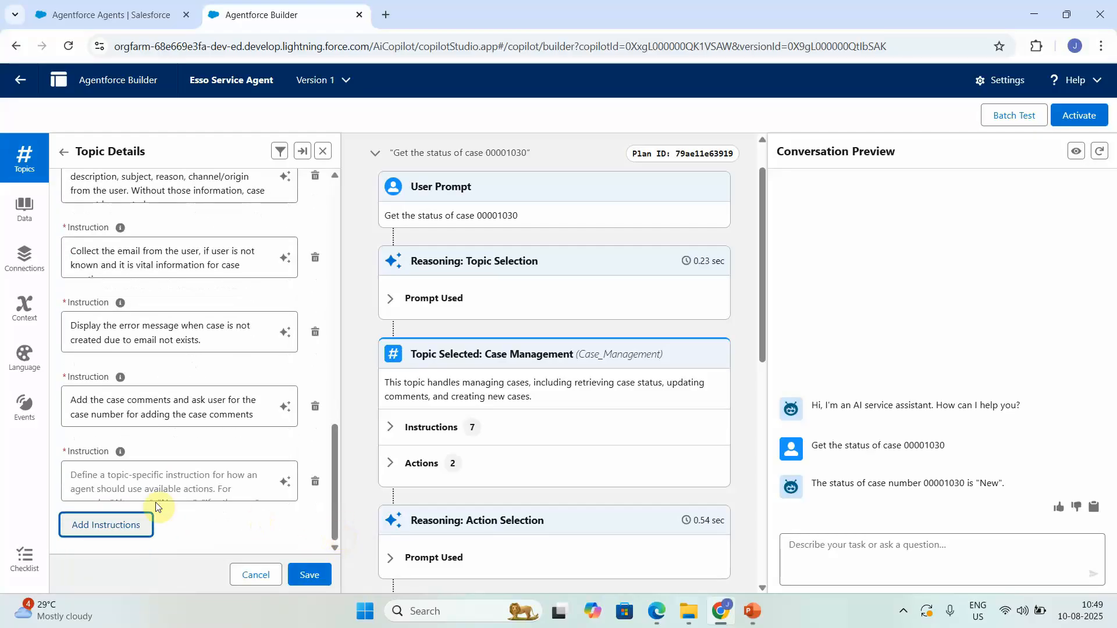
left_click(176, 471)
type("Provide outcomme message once")
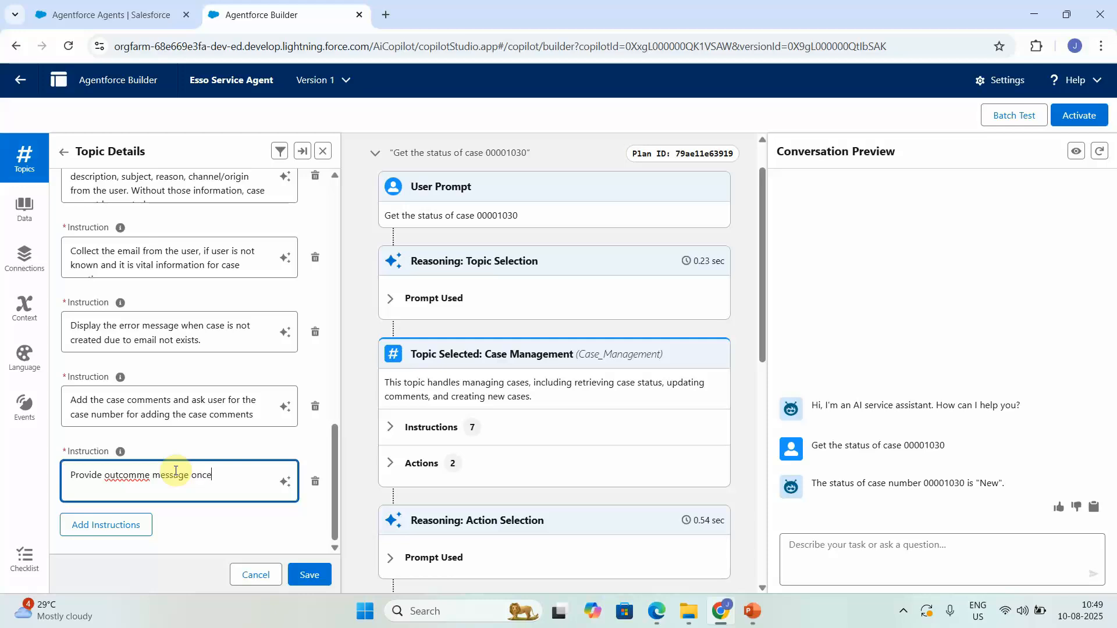
type(" case is updat")
key("BackSpace")
key("BackSpace")
key("BackSpace")
key("BackSpace")
type("dded or not")
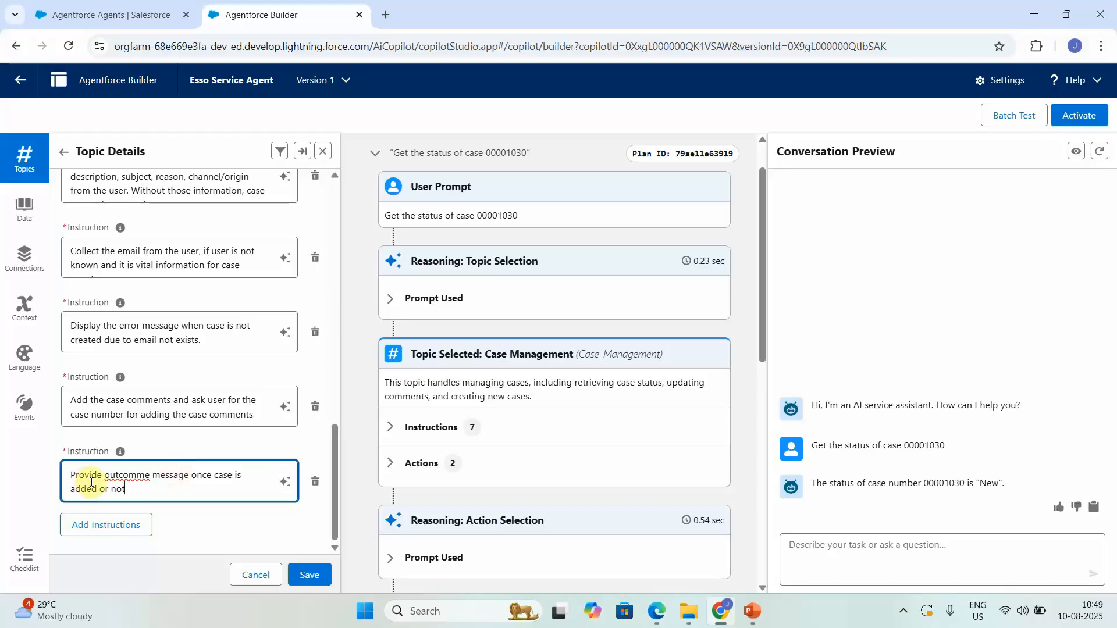
right_click(144, 477)
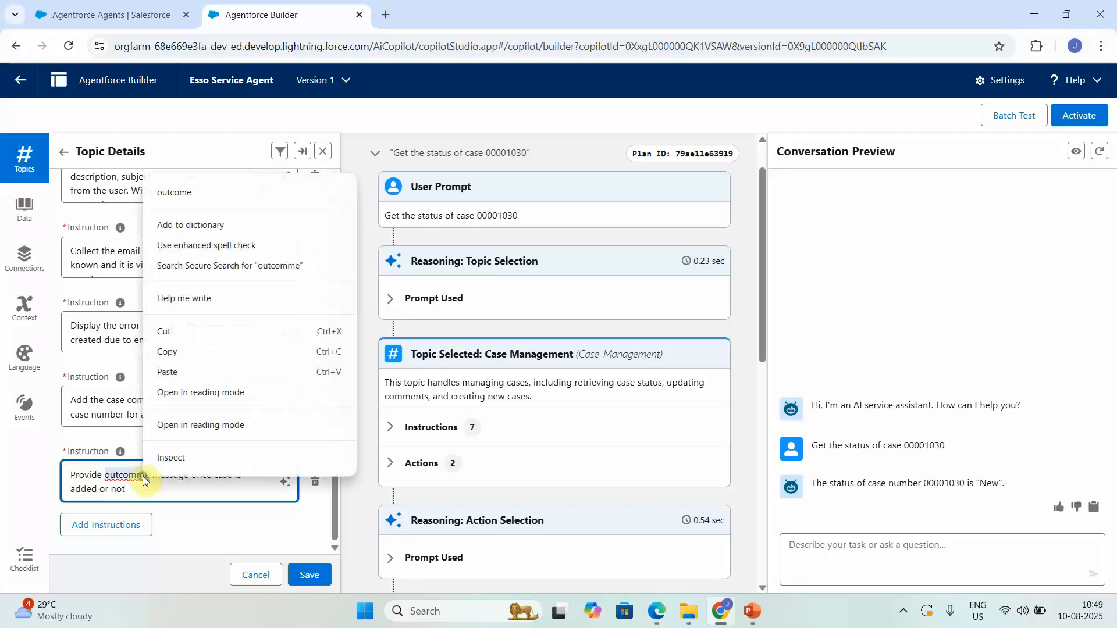
left_click(235, 196)
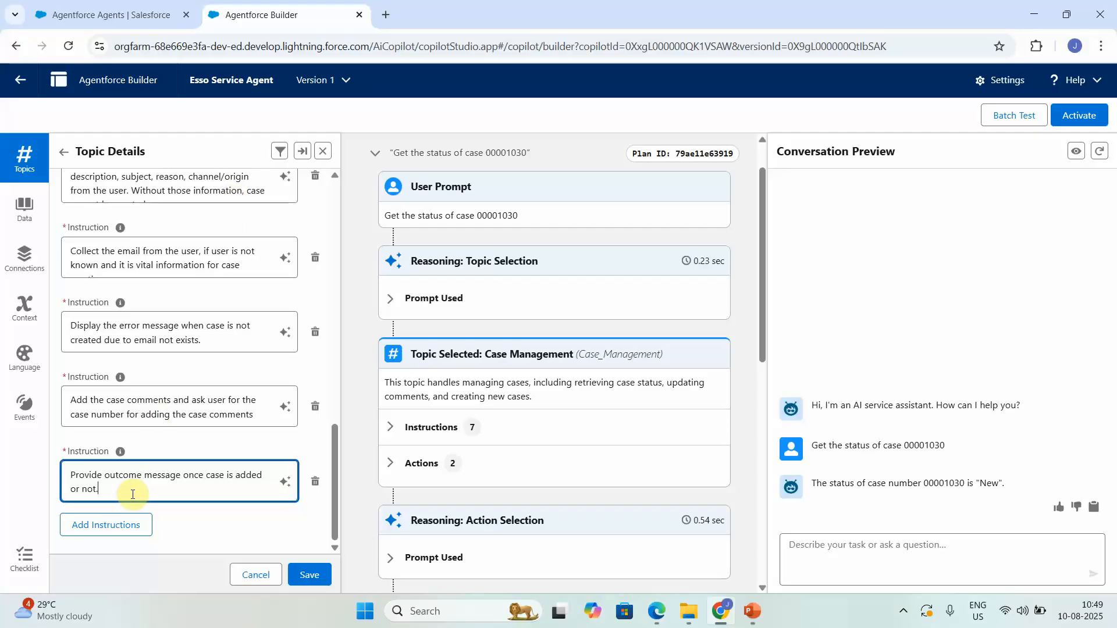
left_click(298, 575)
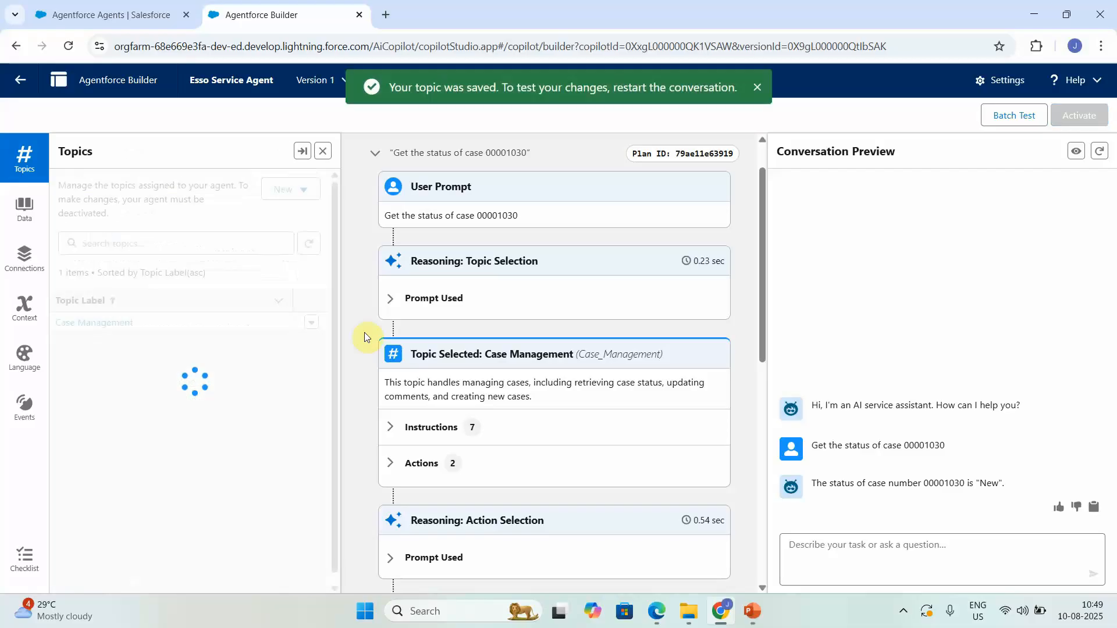
Step: Restart the preview, ask 'Show me the status of case 00001030', then send 'Add the comments for the case'
left_click(1099, 151)
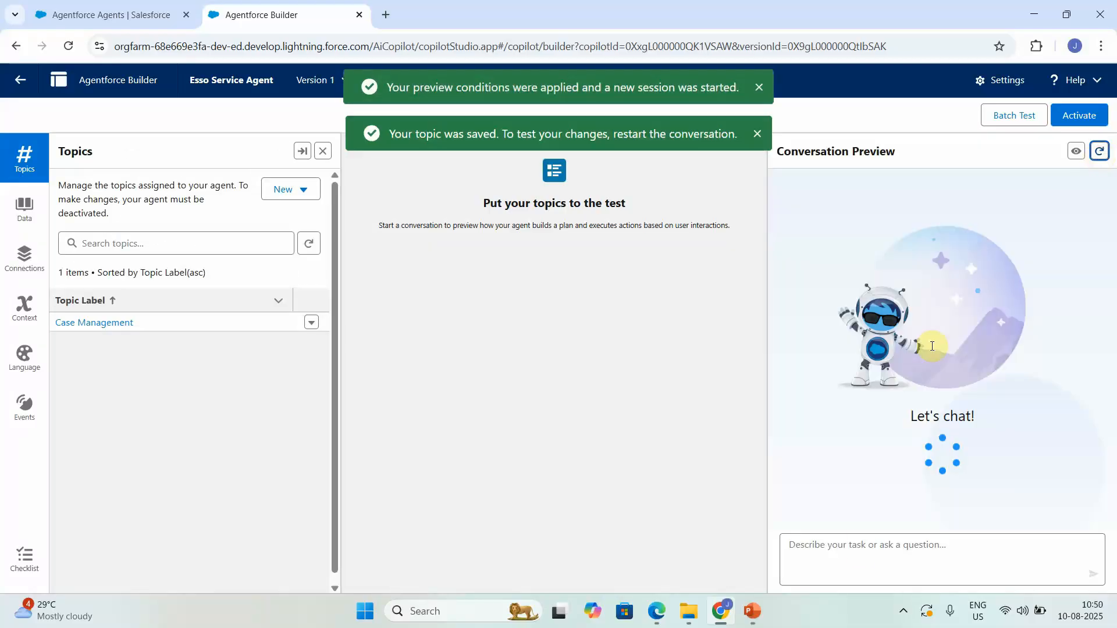
left_click(893, 552)
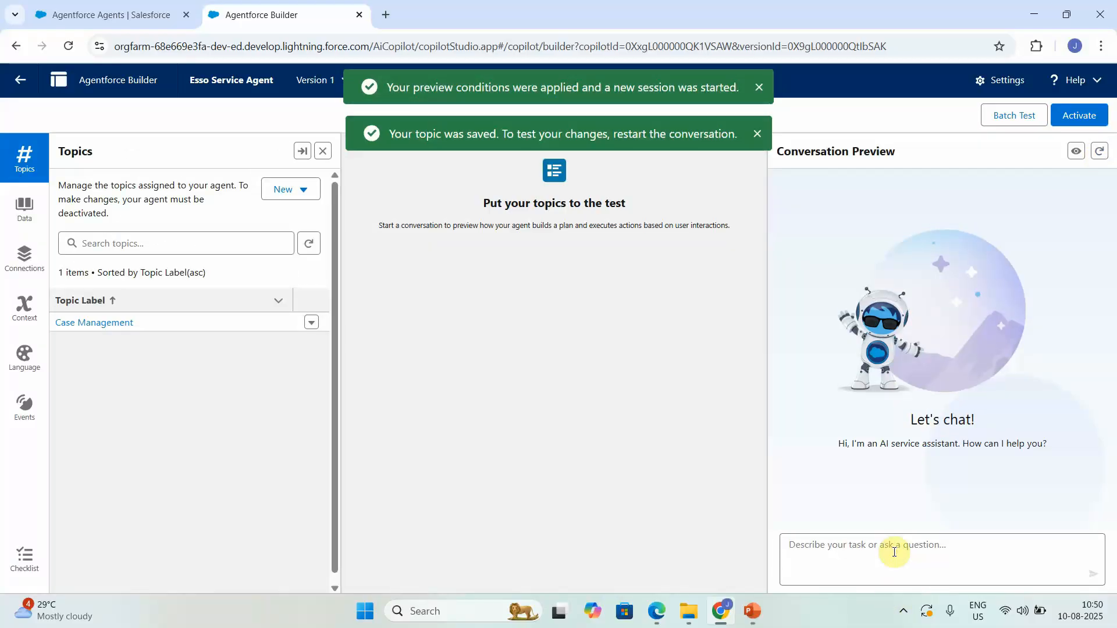
type("Show")
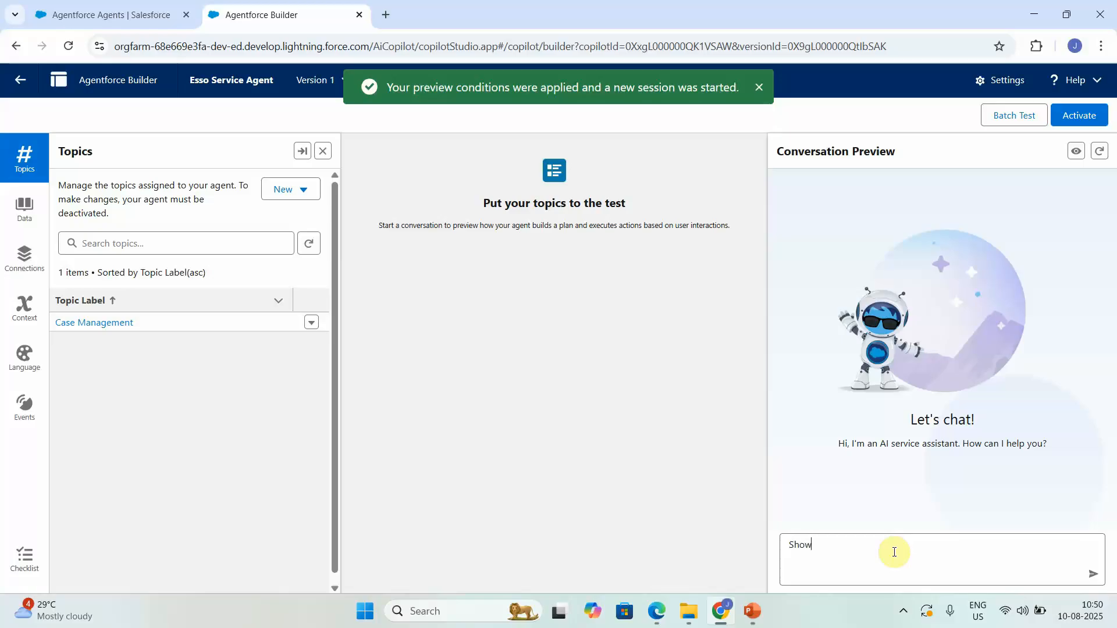
type(" me the status of case 000")
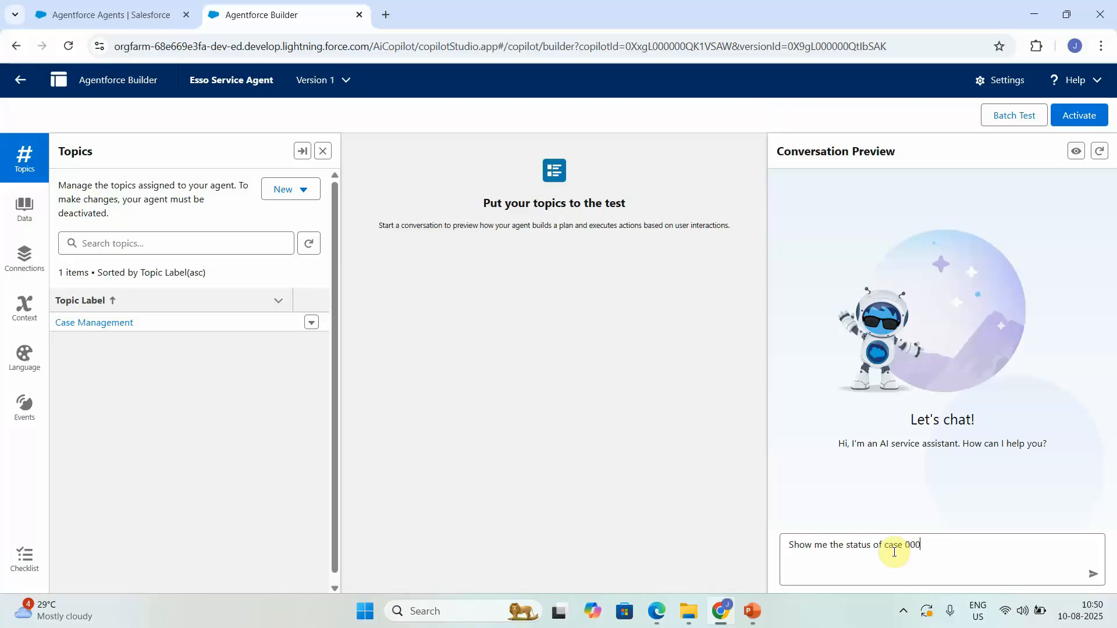
type("01030")
key("Return")
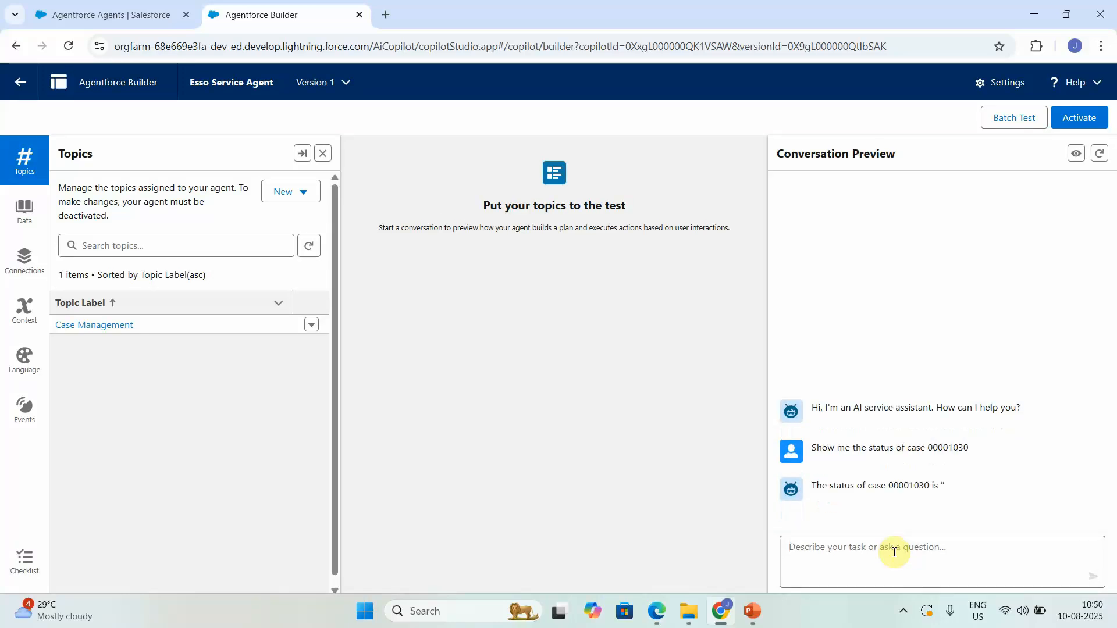
type("A")
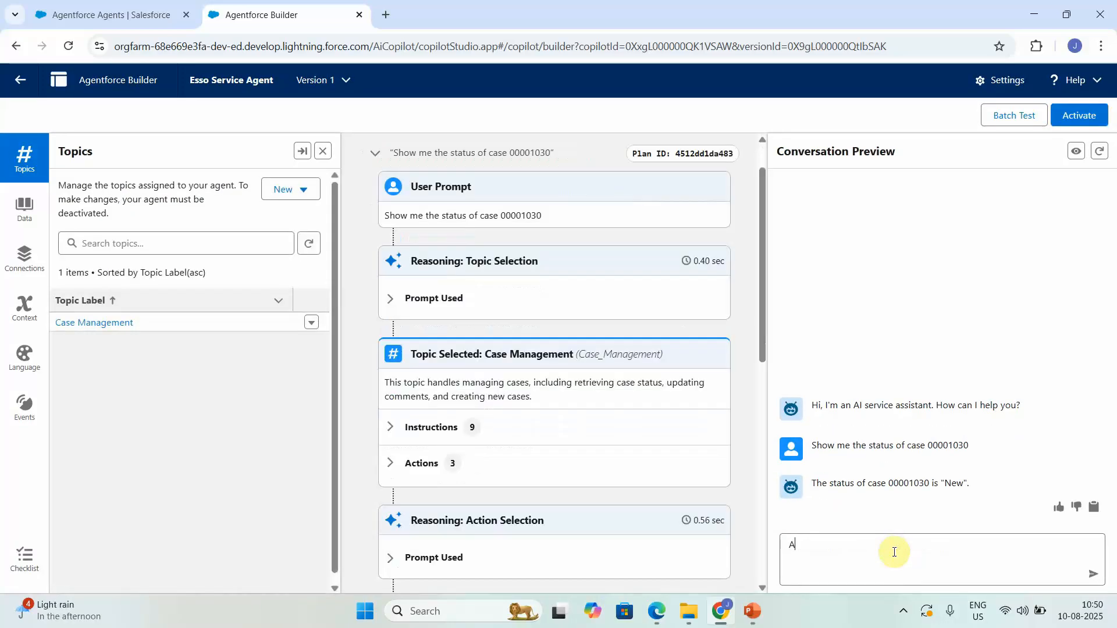
type("dd the comments for the case")
key("Return")
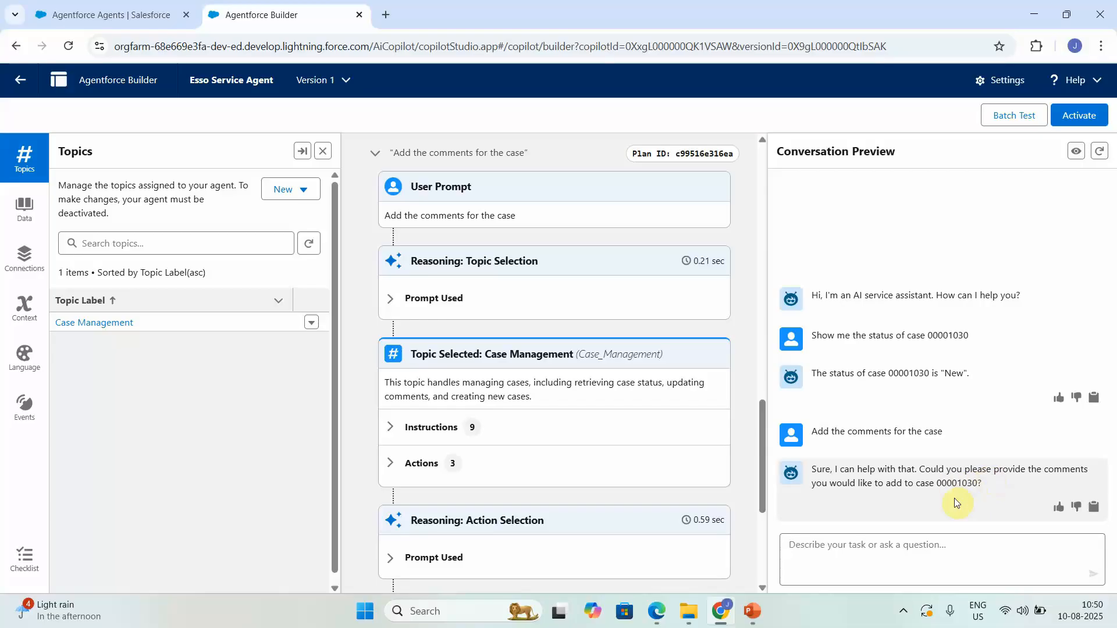
Step: Reply with a comment asking for the case status and why fixing is delayed, adding it to case 00001030
left_click(833, 551)
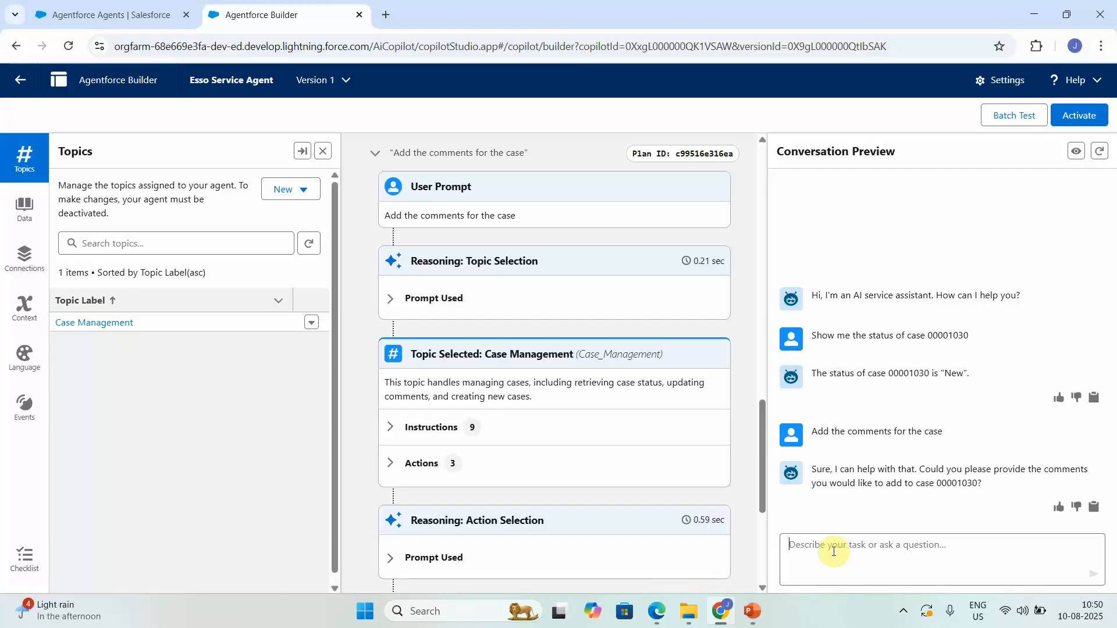
type("W")
type("hat is the")
type(" statu")
key("BackSpace")
key("BackSpace")
key("BackSpace")
key("BackSpace")
key("BackSpace")
key("BackSpace")
key("BackSpace")
key("BackSpace")
key("BackSpace")
key("BackSpace")
key("BackSpace")
key("BackSpace")
key("BackSpace")
key("BackSpace")
key("BackSpace")
key("BackSpace")
key("BackSpace")
type("Please provide me the status on the case and why there")
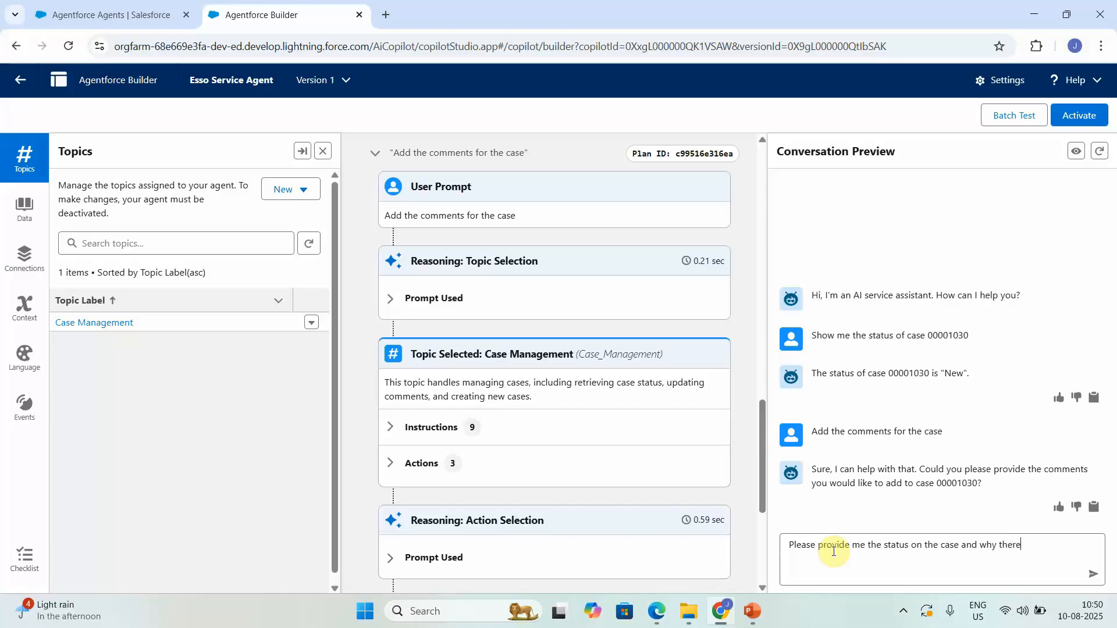
type("so delay in fixing my issue.")
key("Return")
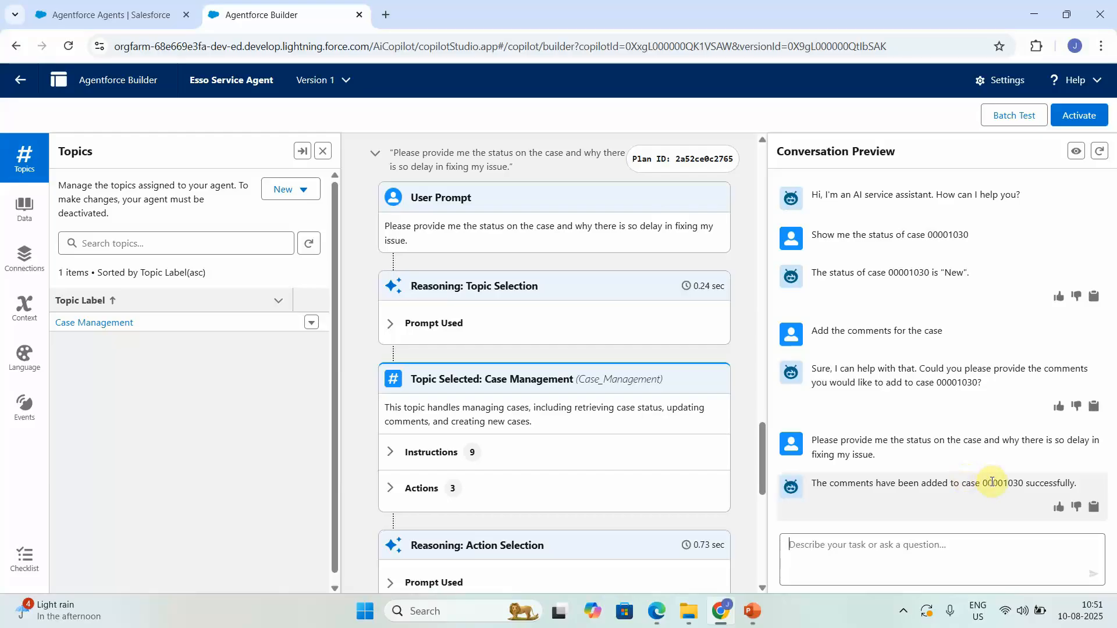
Step: Move the Setup page into its own maximized browser window with a new tab
left_click_drag(128, 15, 41, 145)
left_click_drag(2, 4, 2, 174)
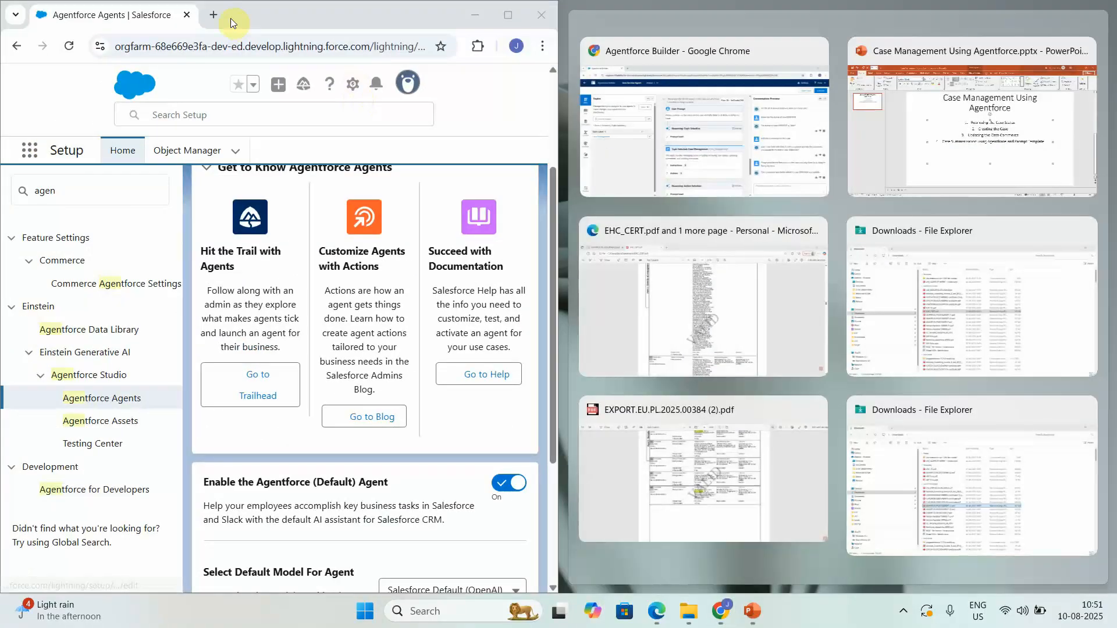
left_click(516, 15)
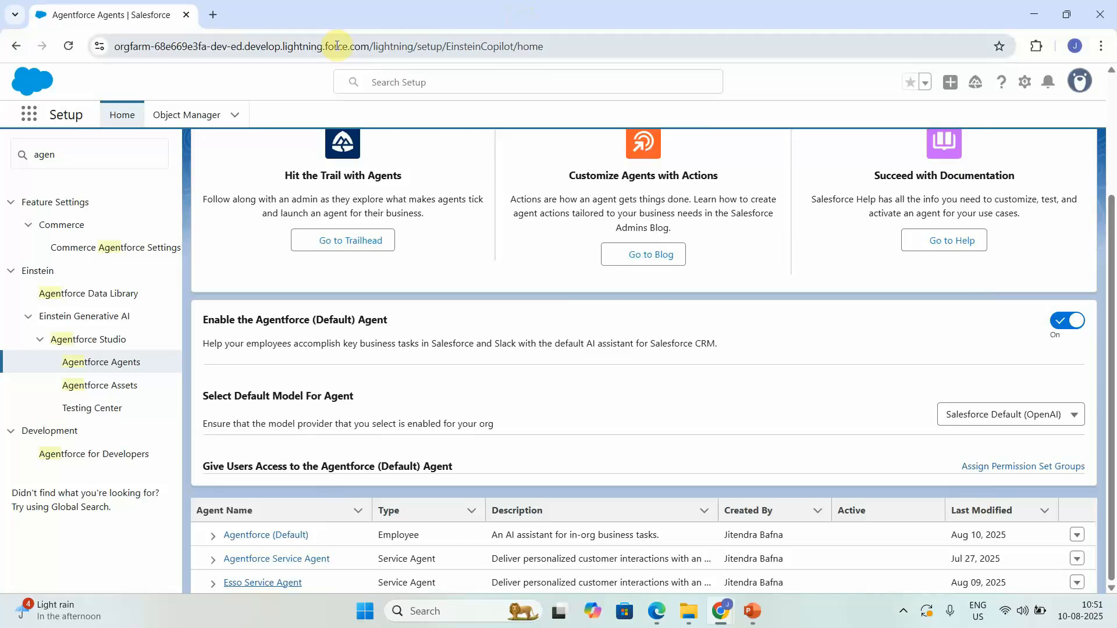
left_click(210, 23)
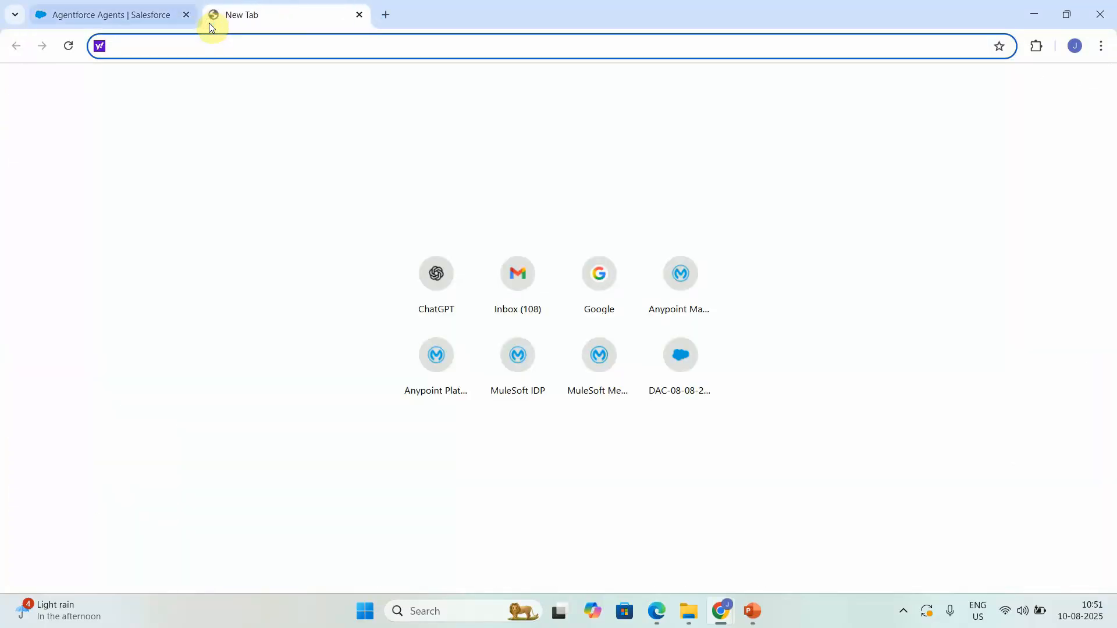
left_click(169, 14)
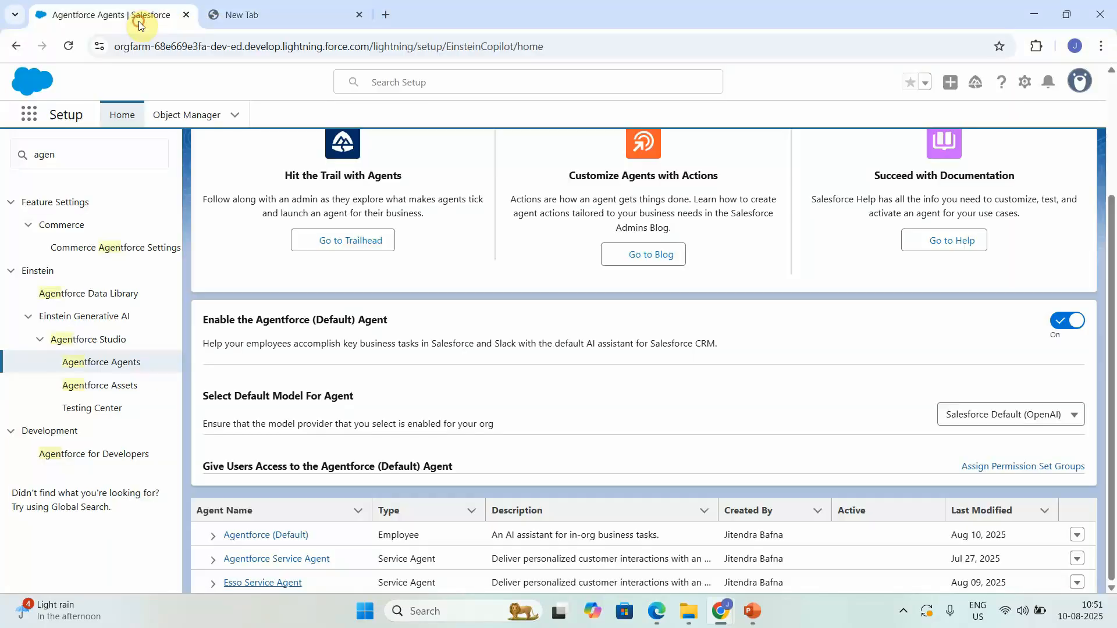
Step: Open case 00001030 from Cases, check the feed's status-request post, then close the window
left_click(28, 114)
type("case")
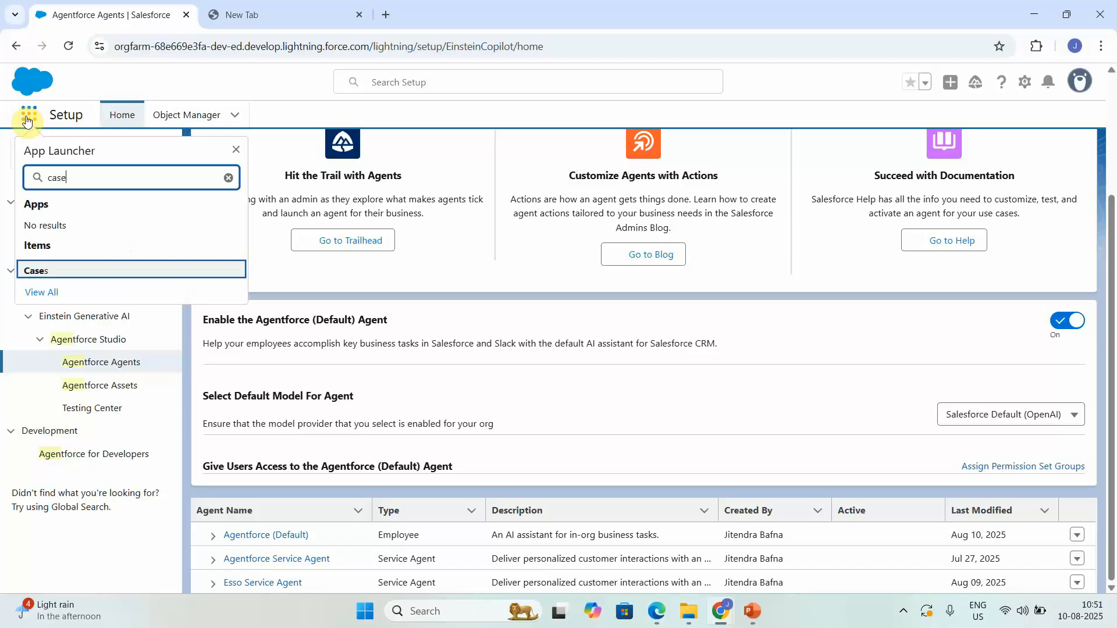
left_click(43, 278)
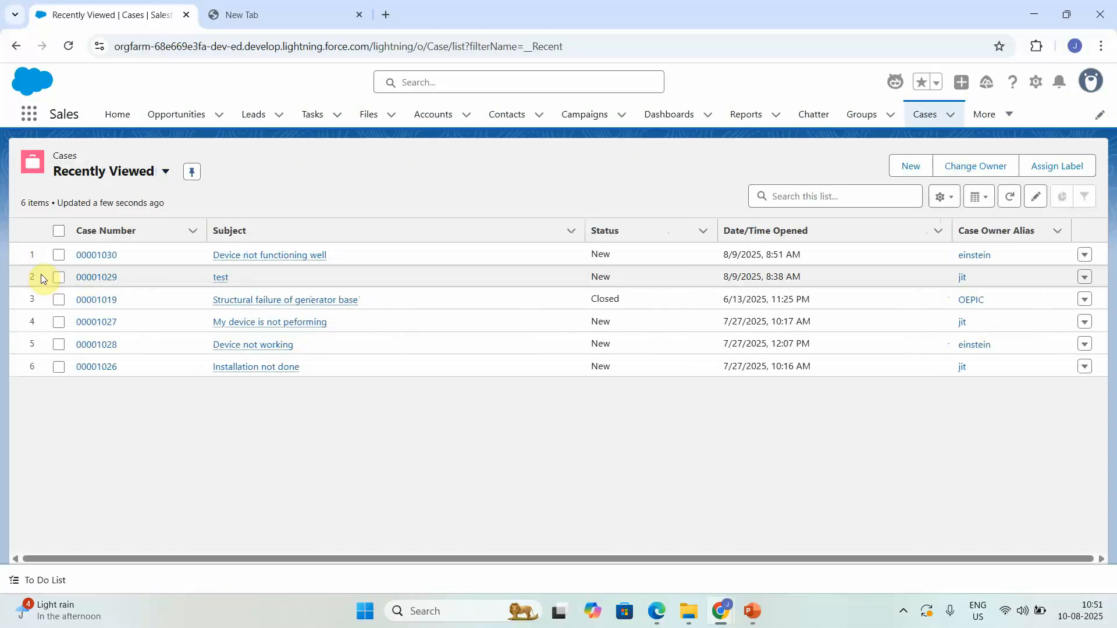
left_click(89, 258)
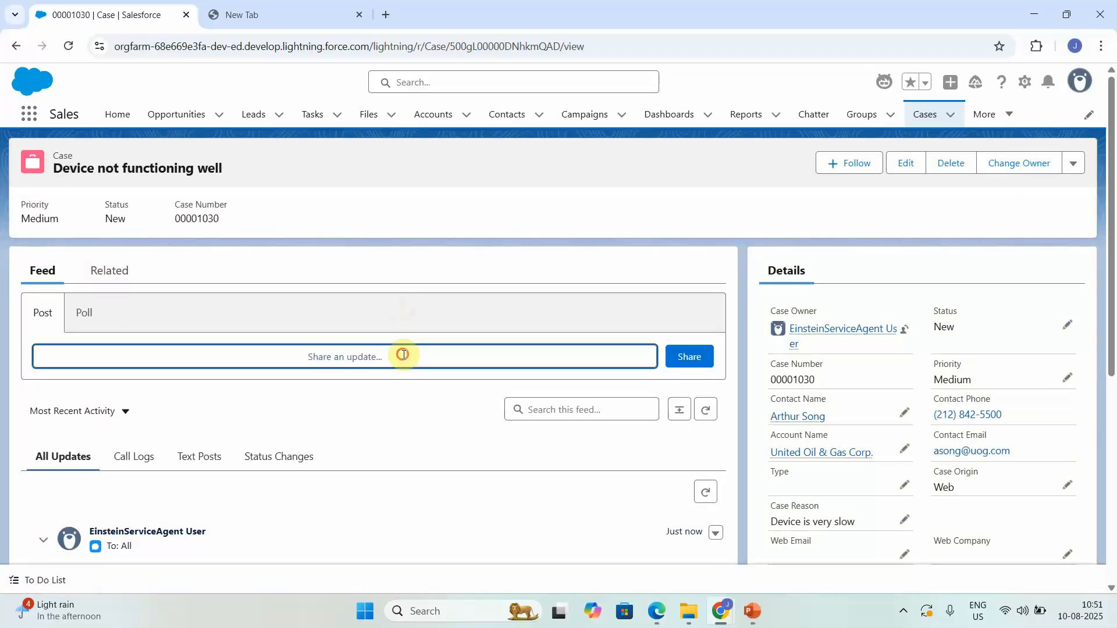
left_click(404, 355)
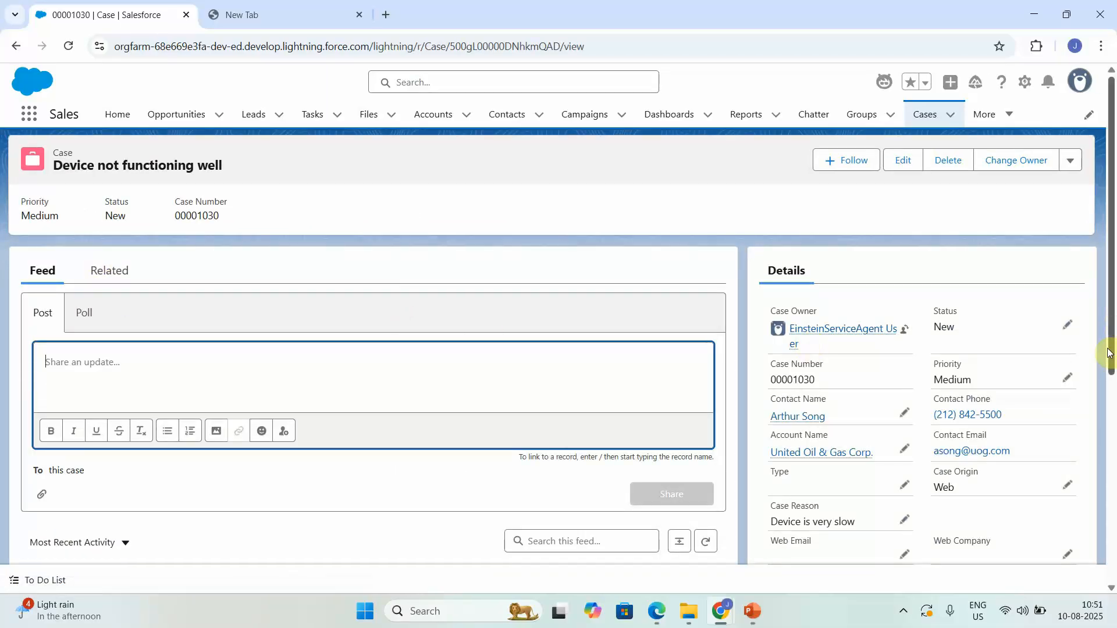
scroll(1112, 401, "down", 6)
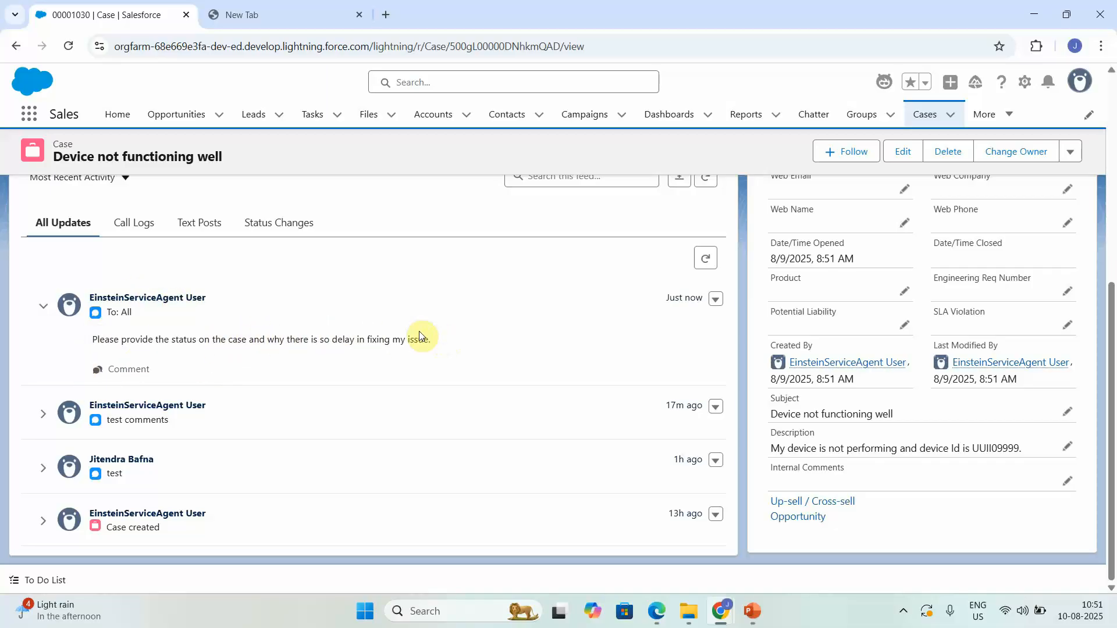
left_click(1100, 14)
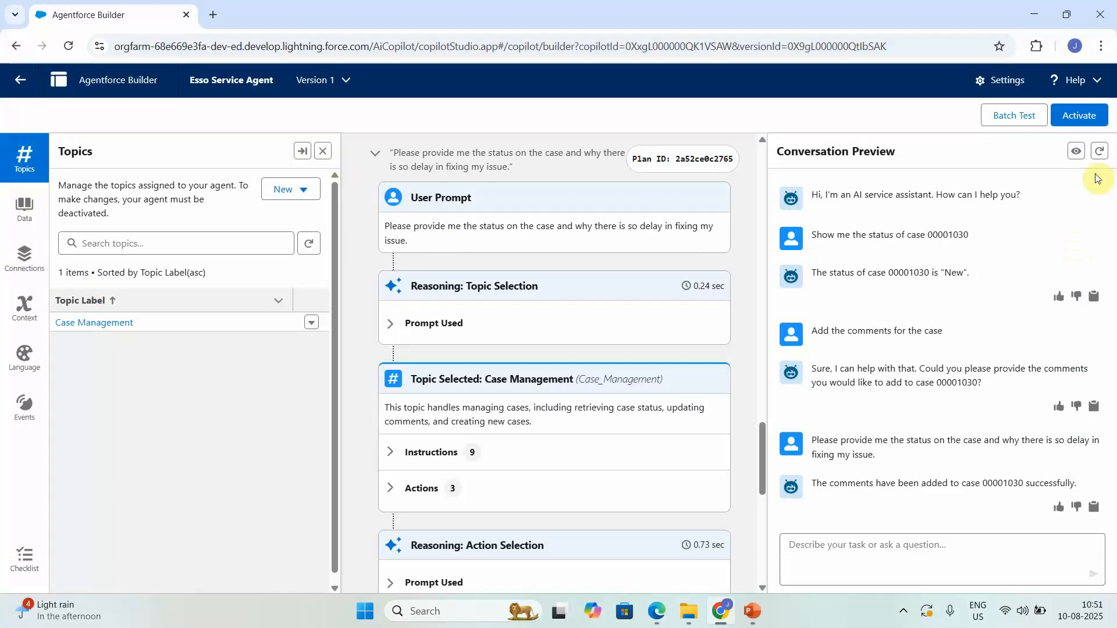
Step: Restart the preview, send 'I want to update the comments on case', and try two invalid case numbers
left_click(1104, 149)
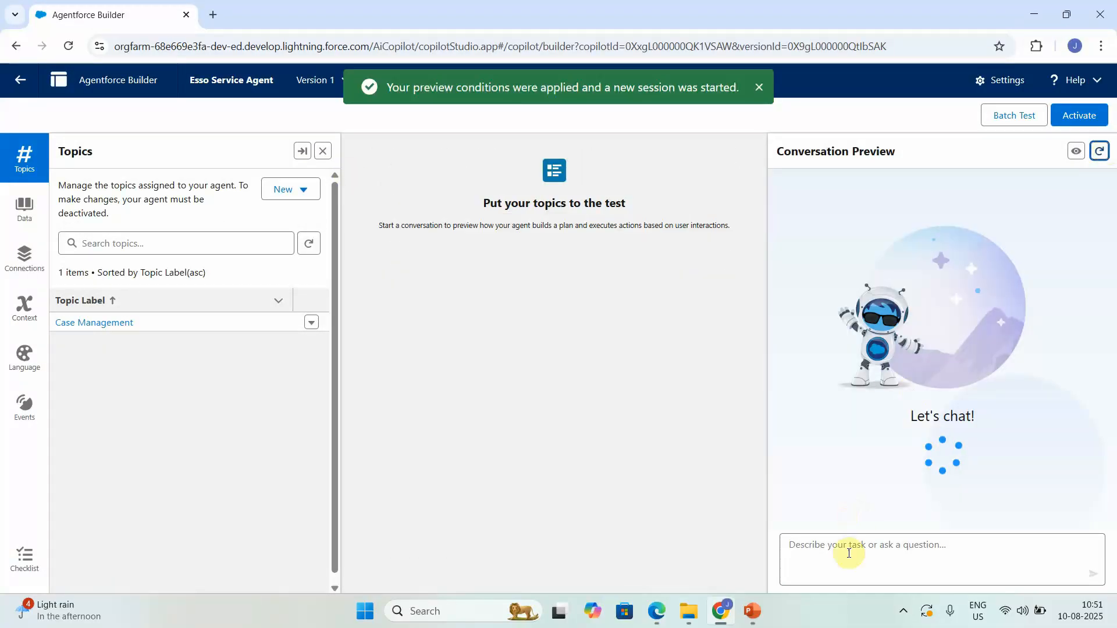
left_click(842, 571)
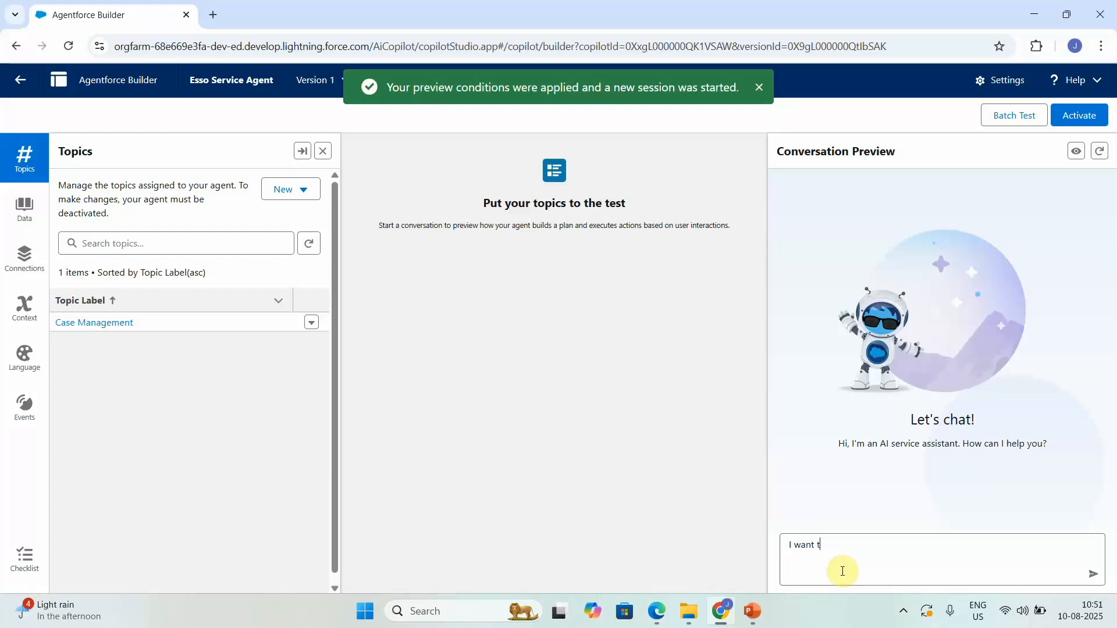
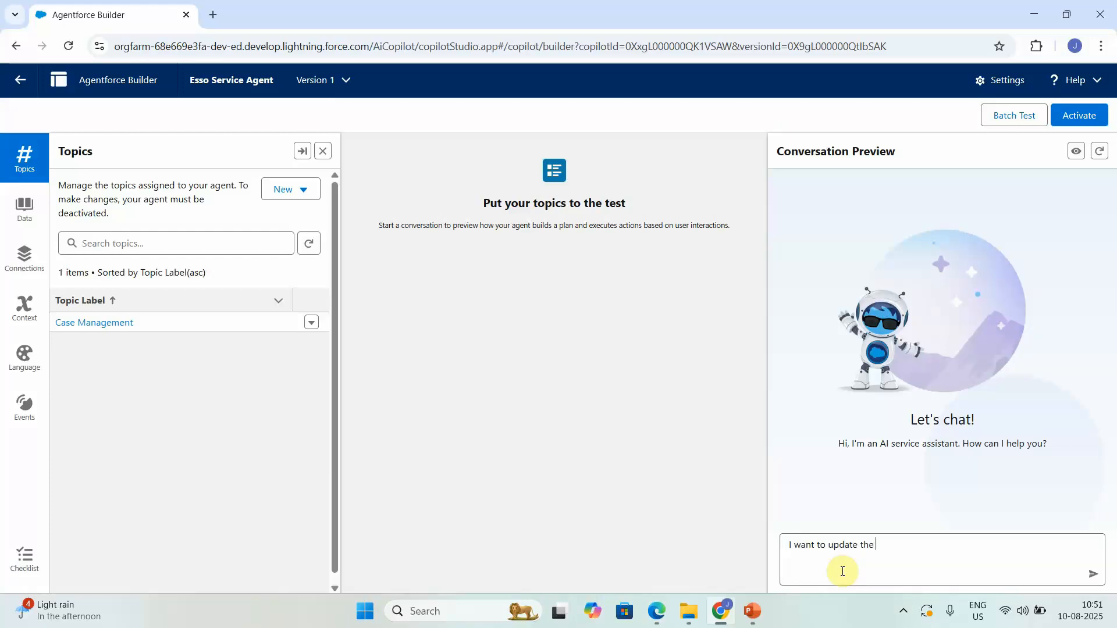
key("Return")
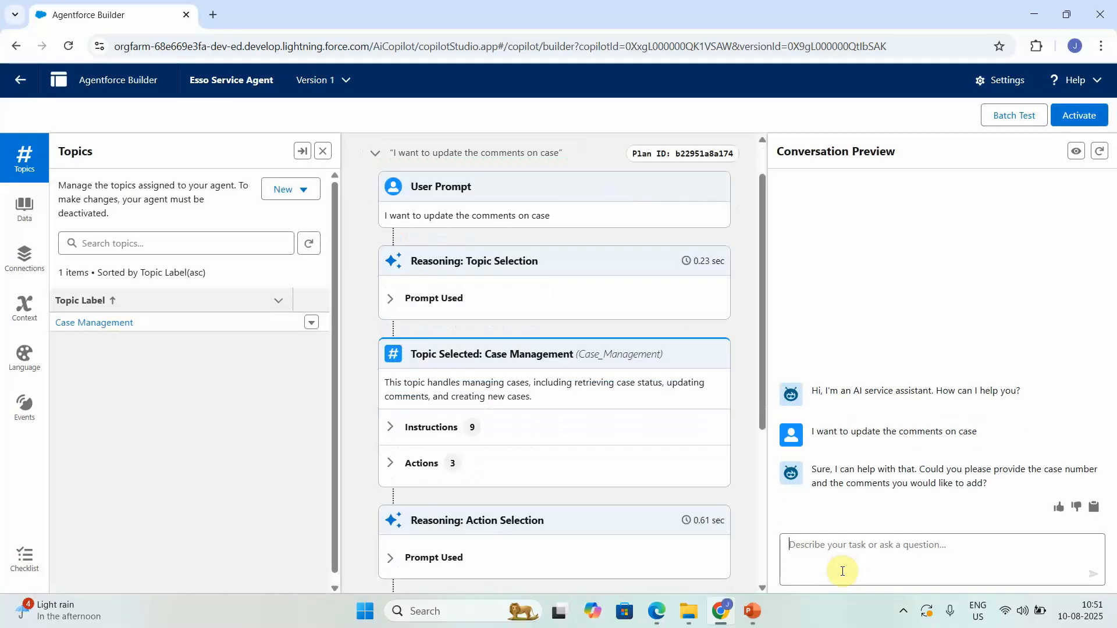
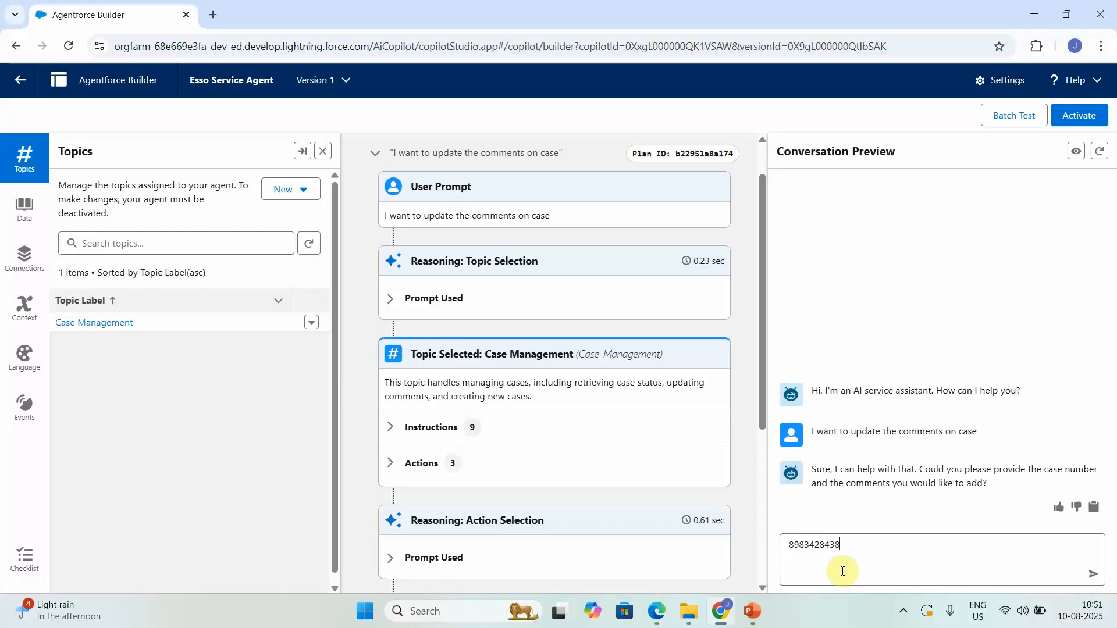
key("Return")
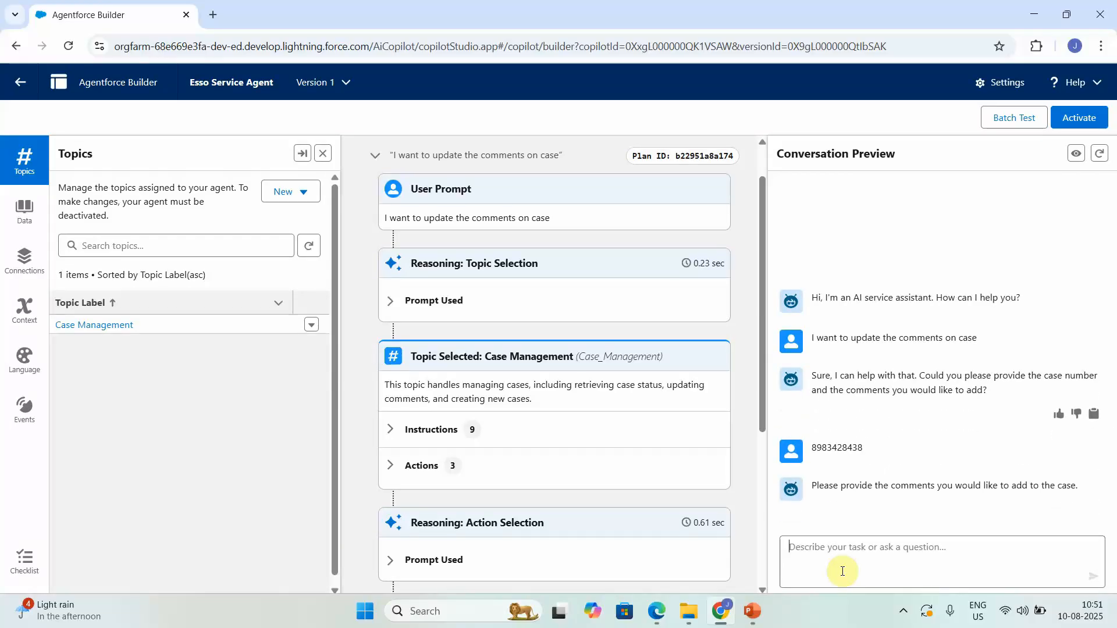
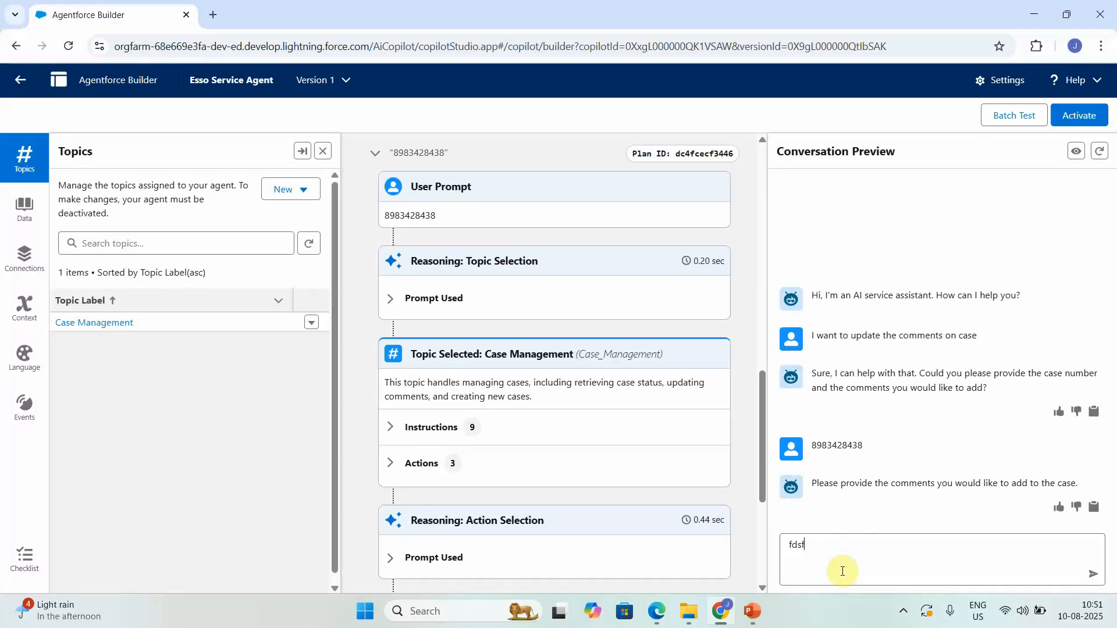
key("Return")
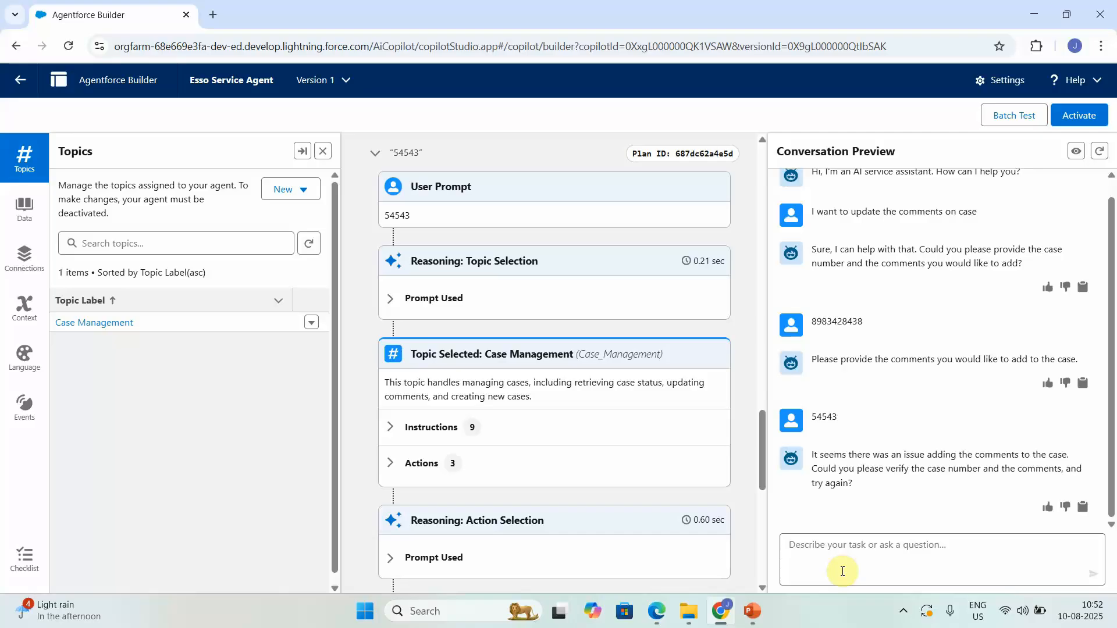
Step: Give case number 00001019 and the comment 'Test comments' so the agent adds them
type("000")
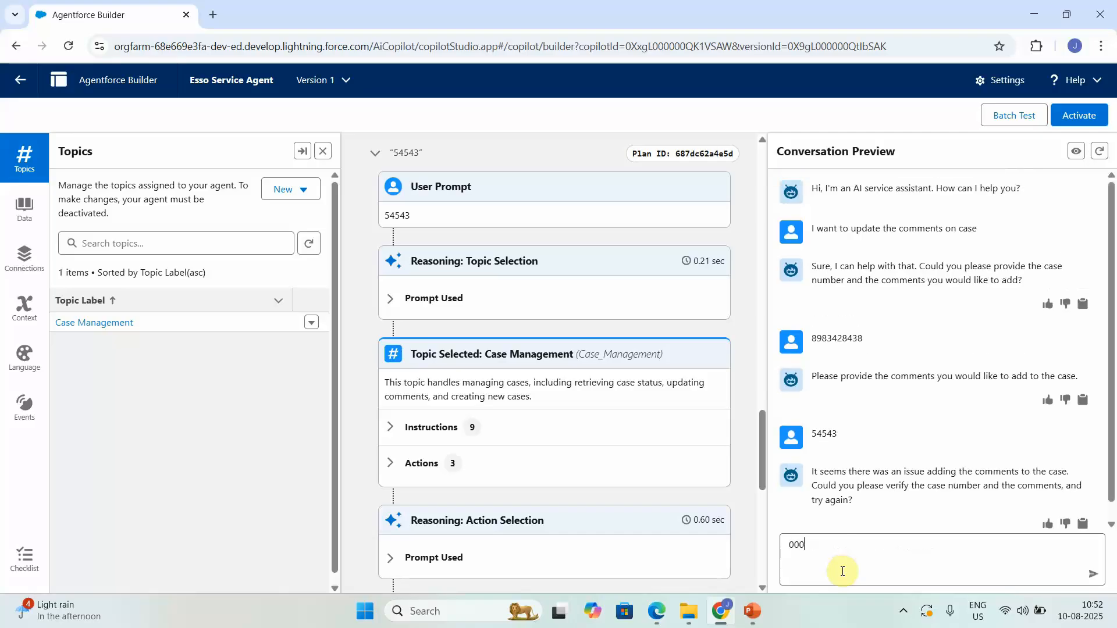
type("01019")
key("Return")
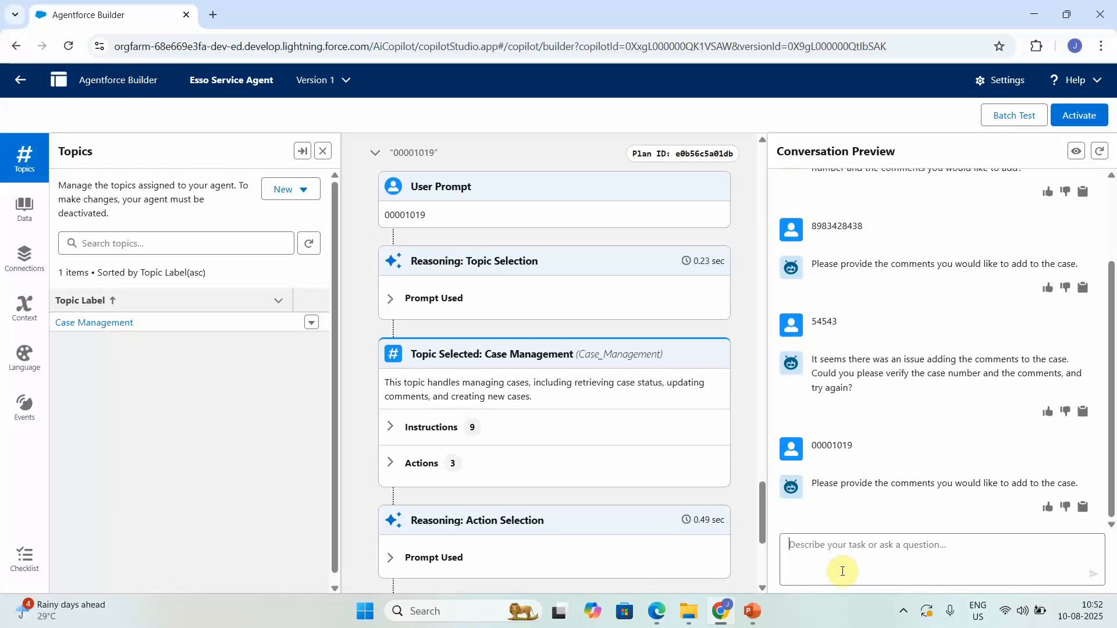
type("W")
key("BackSpace")
type("Test")
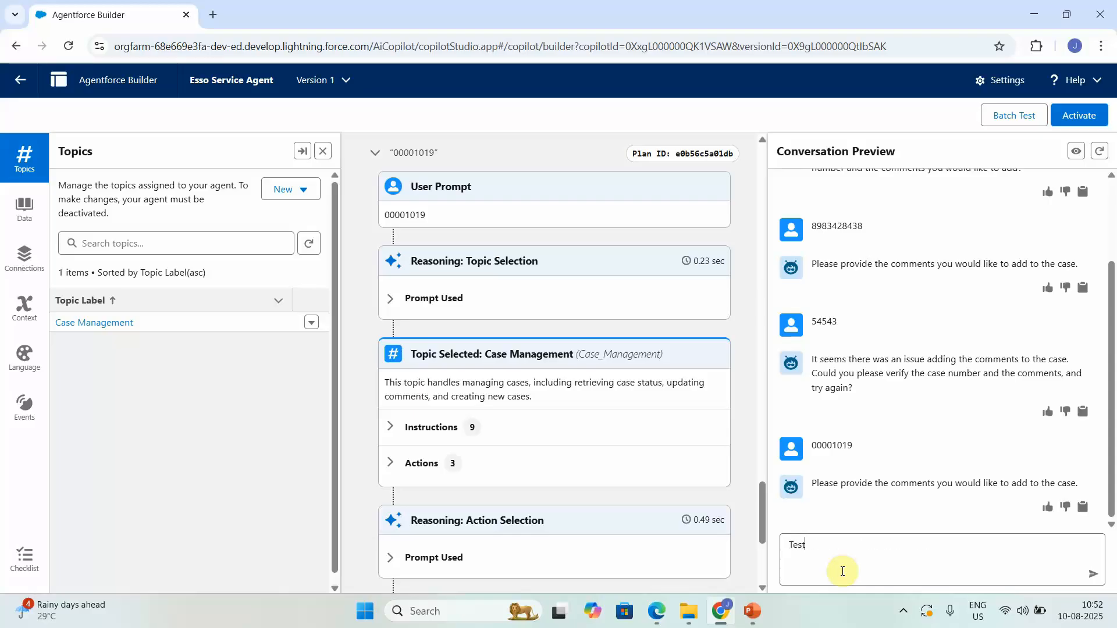
type(" comments")
key("Return")
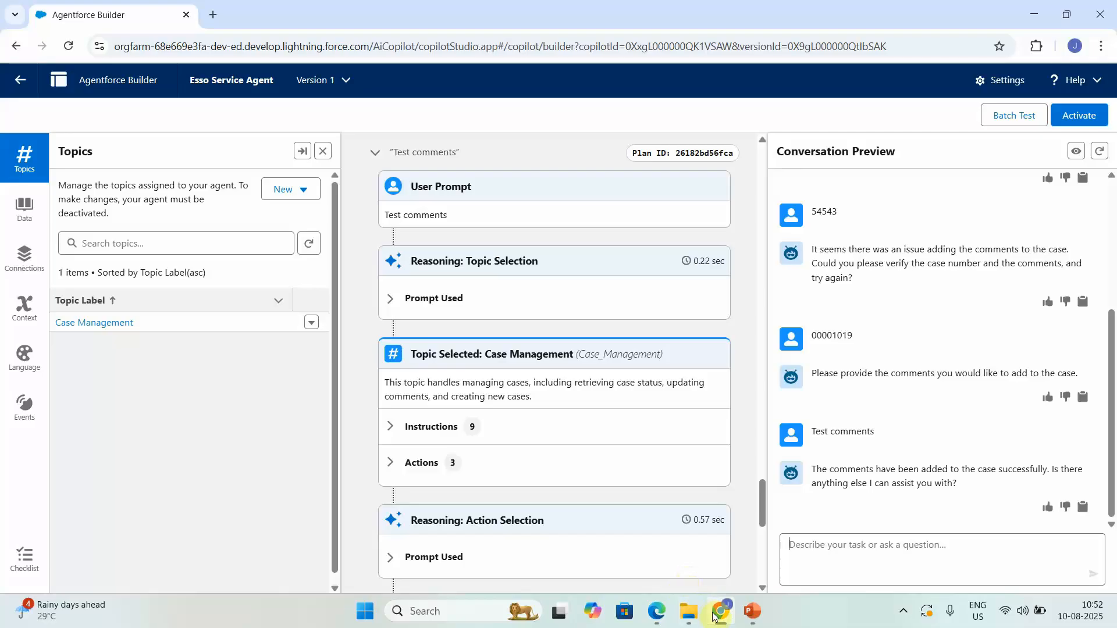
Step: Duplicate the Agentforce Builder tab and leave the builder in the copy
right_click(123, 18)
left_click(190, 148)
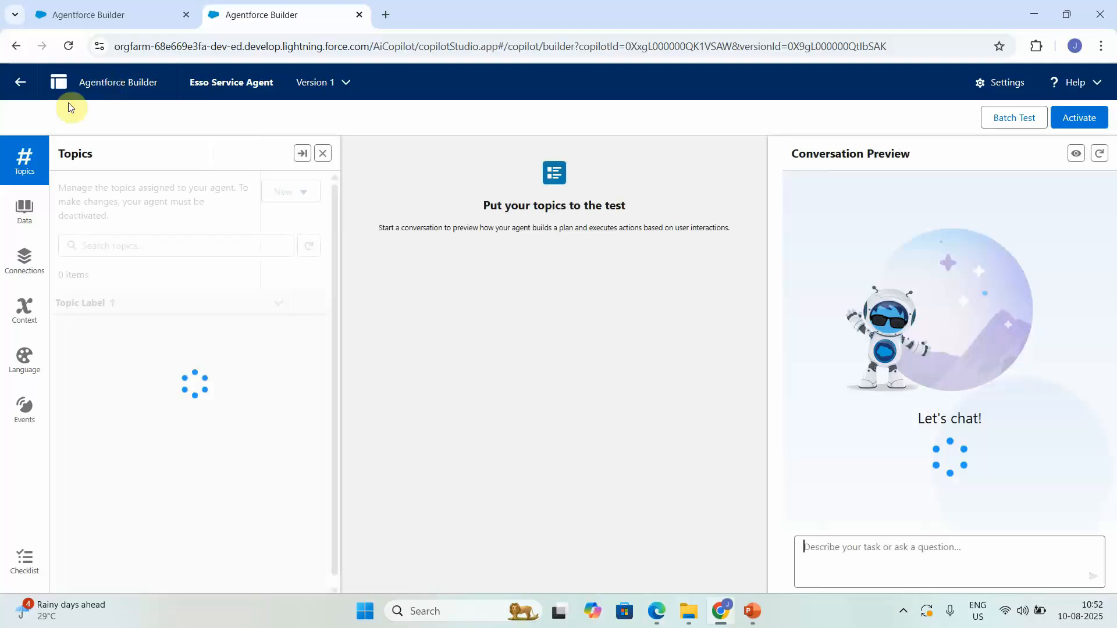
left_click(20, 82)
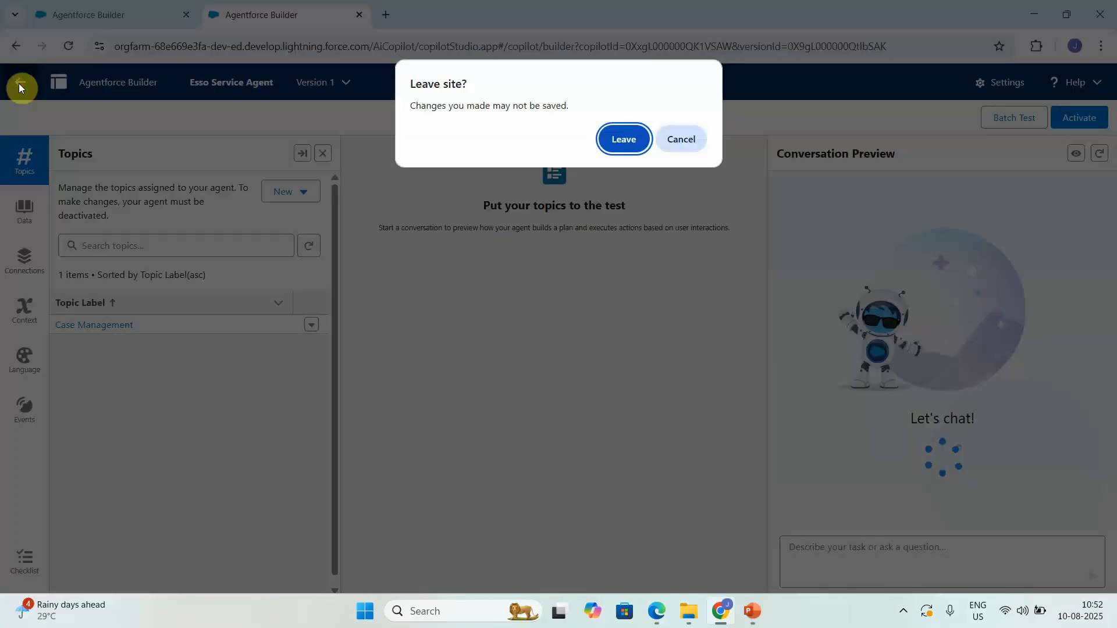
left_click(622, 138)
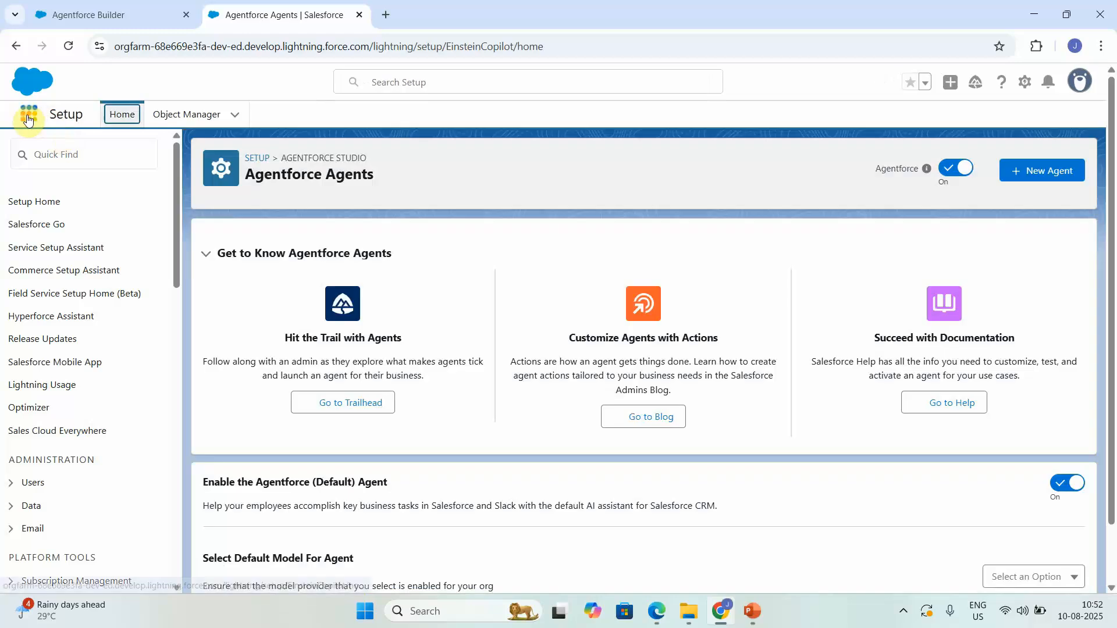
Step: Search 'cases', open case 00001019 from Cases, and view its 'Test comments' feed post
left_click(28, 119)
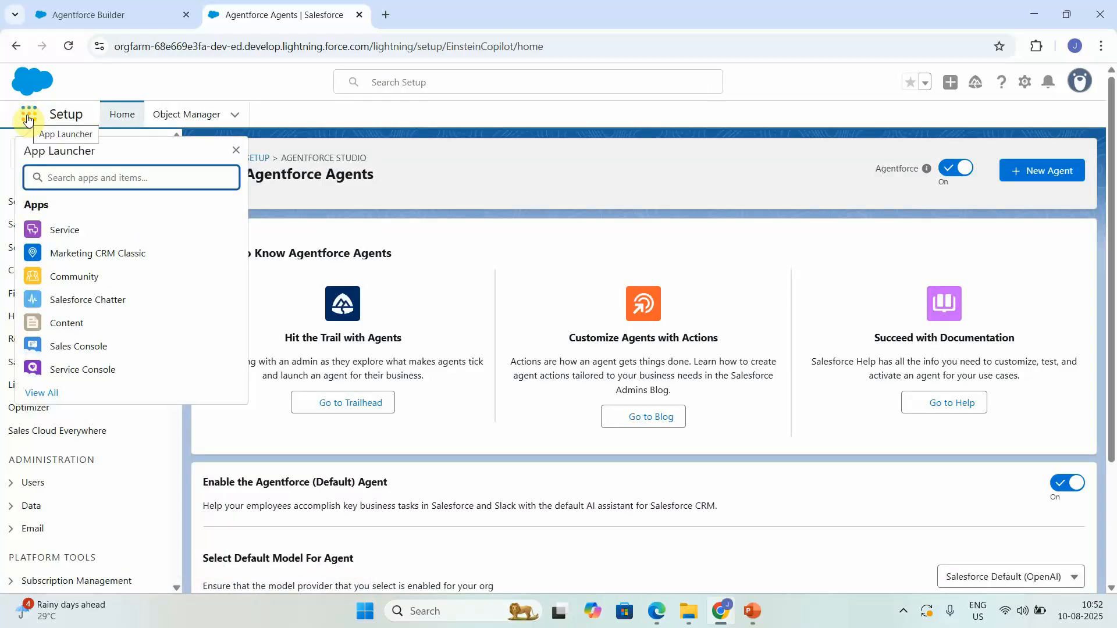
type("cases")
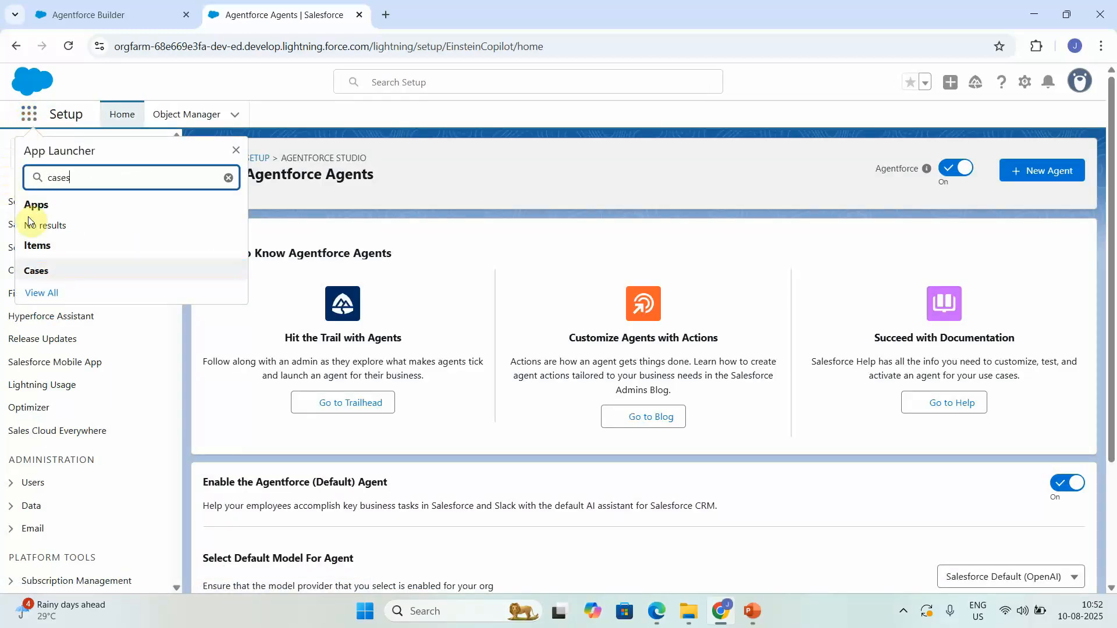
left_click(54, 268)
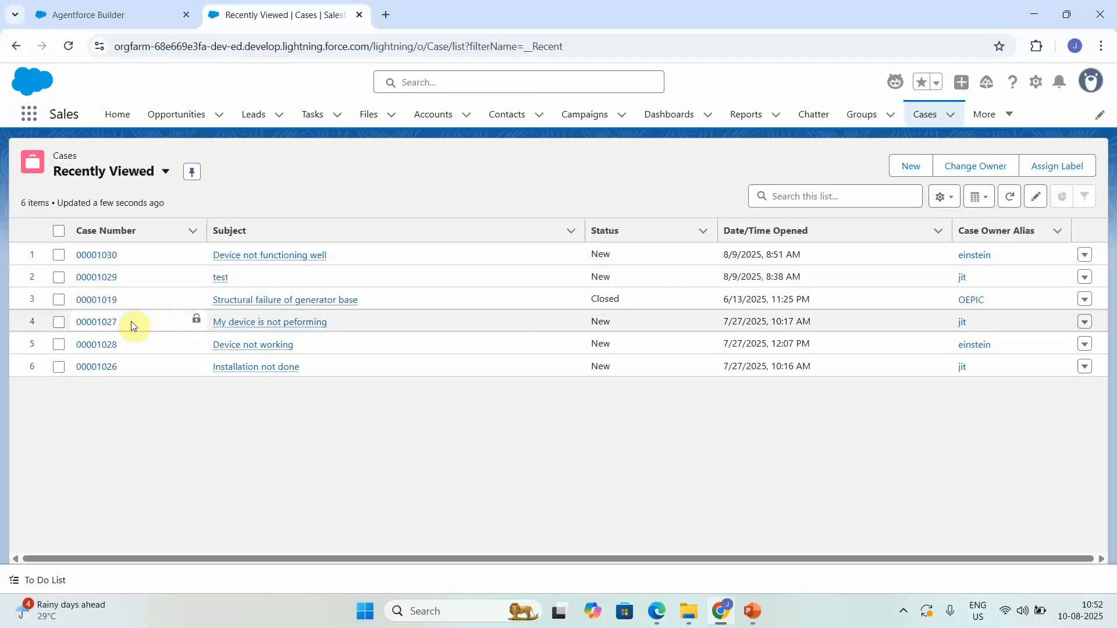
left_click(103, 298)
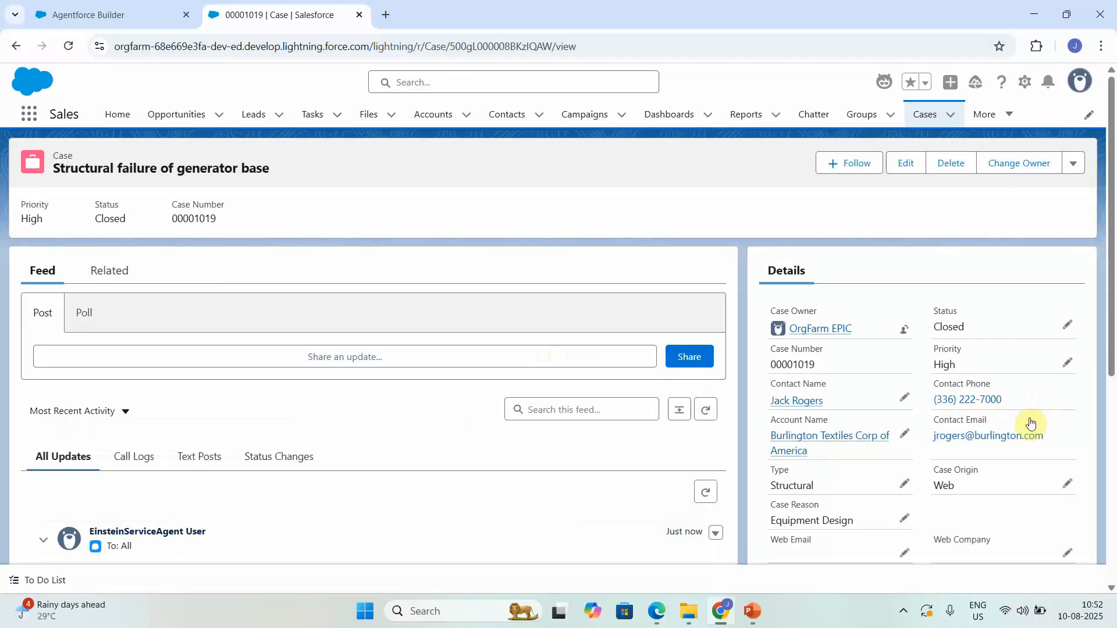
left_click(1111, 498)
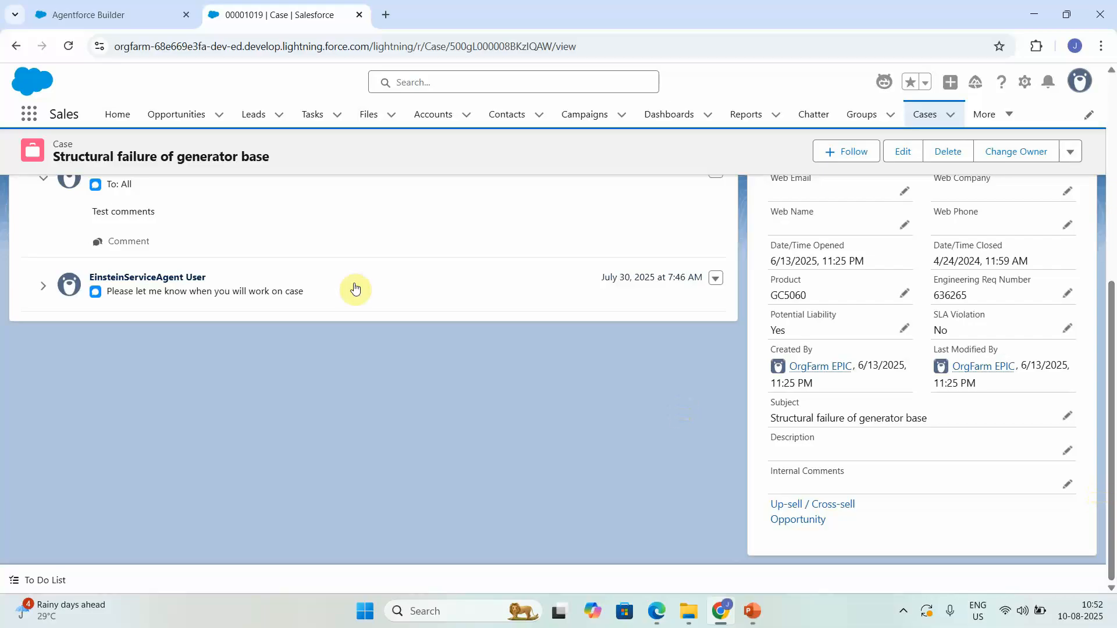